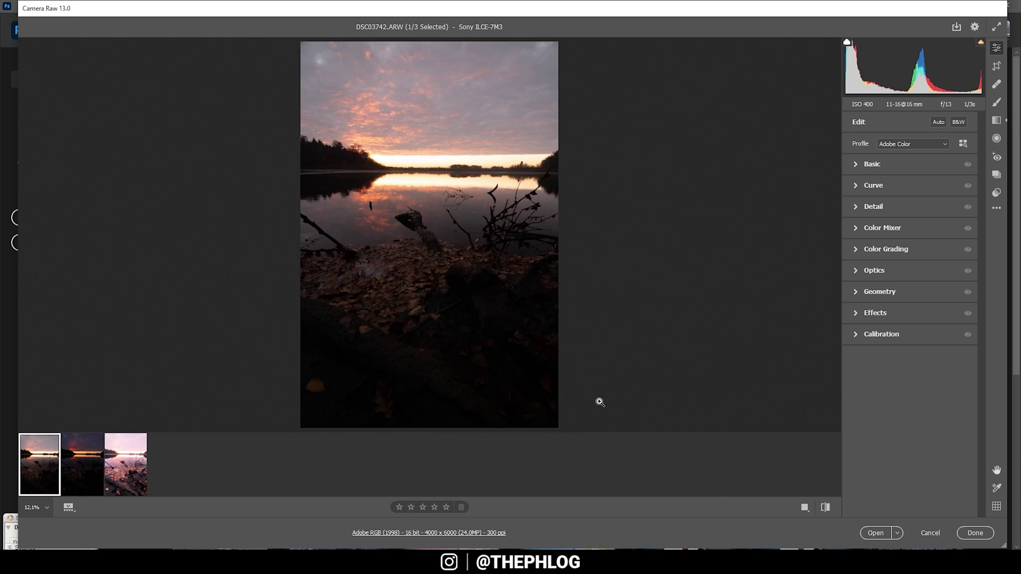
- Enable Remove Chromatic Aberration and Use Profile Corrections in the lens optics settings
{"action": "left_click", "coordinate": [853, 273]}
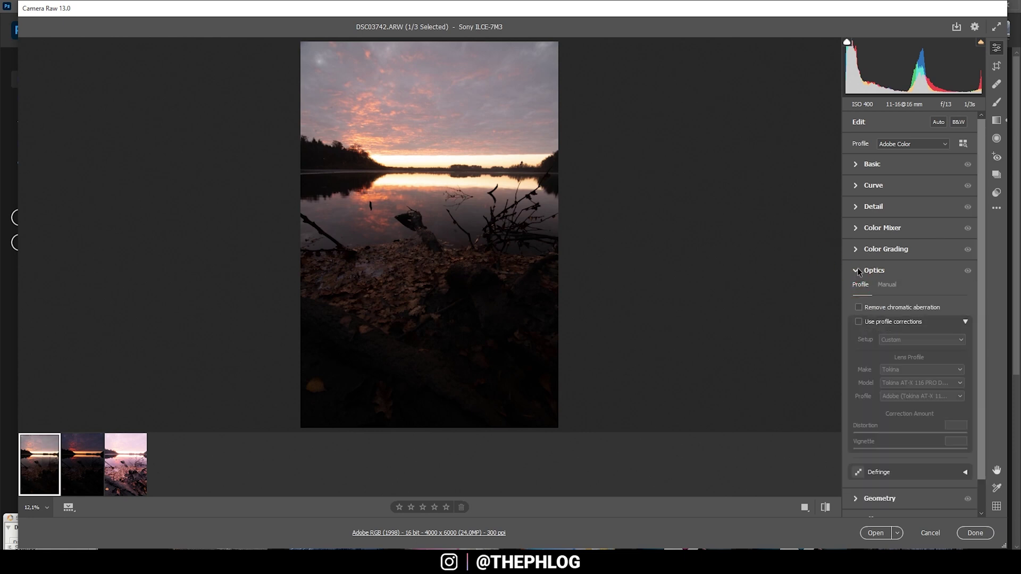
{"action": "left_click", "coordinate": [859, 307]}
{"action": "left_click", "coordinate": [859, 322]}
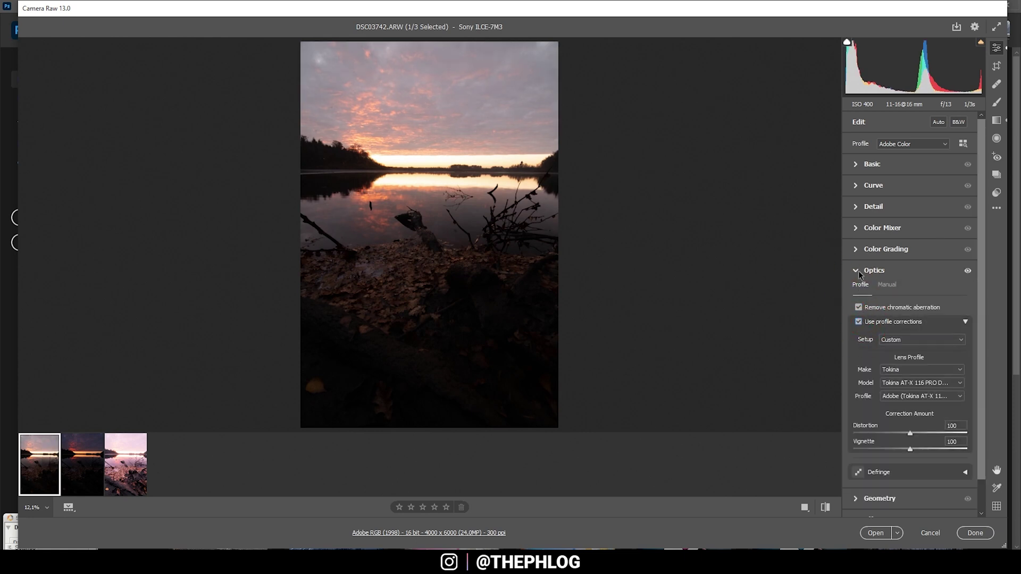
{"action": "left_click", "coordinate": [858, 271]}
- Set the profile to Adobe Landscape and the white balance to Cloudy
{"action": "left_click", "coordinate": [853, 166]}
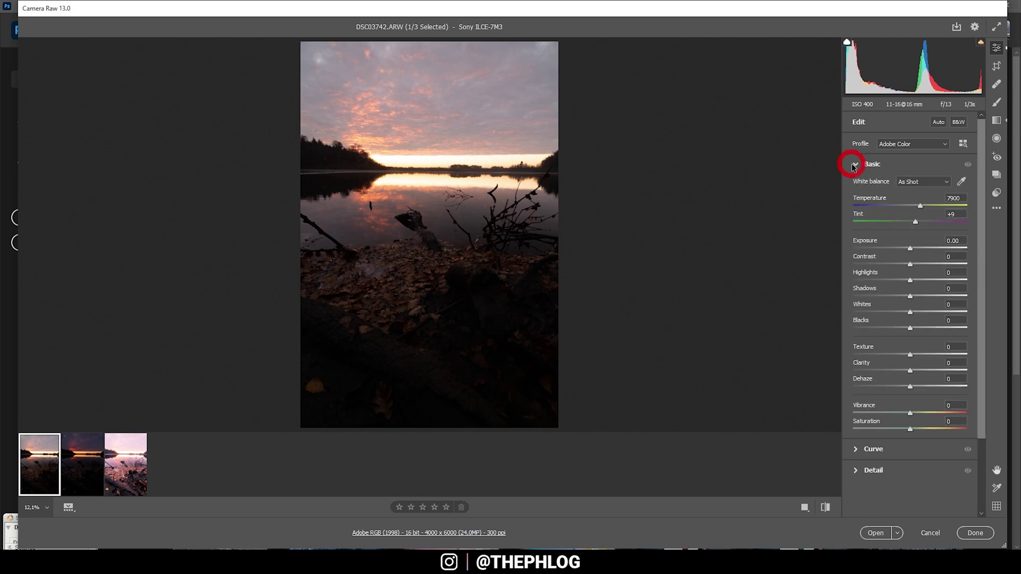
{"action": "left_click", "coordinate": [902, 148]}
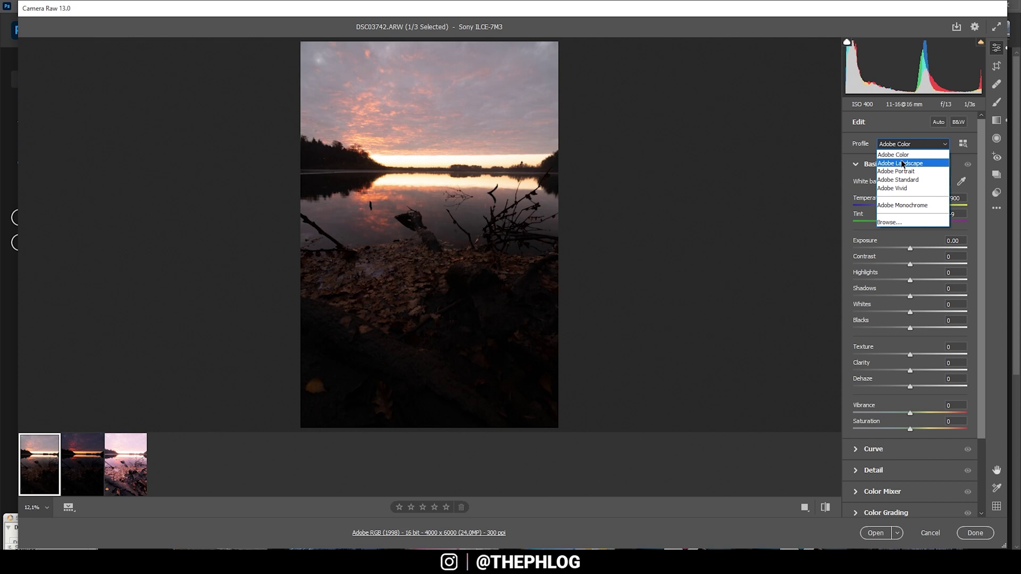
{"action": "left_click", "coordinate": [903, 164]}
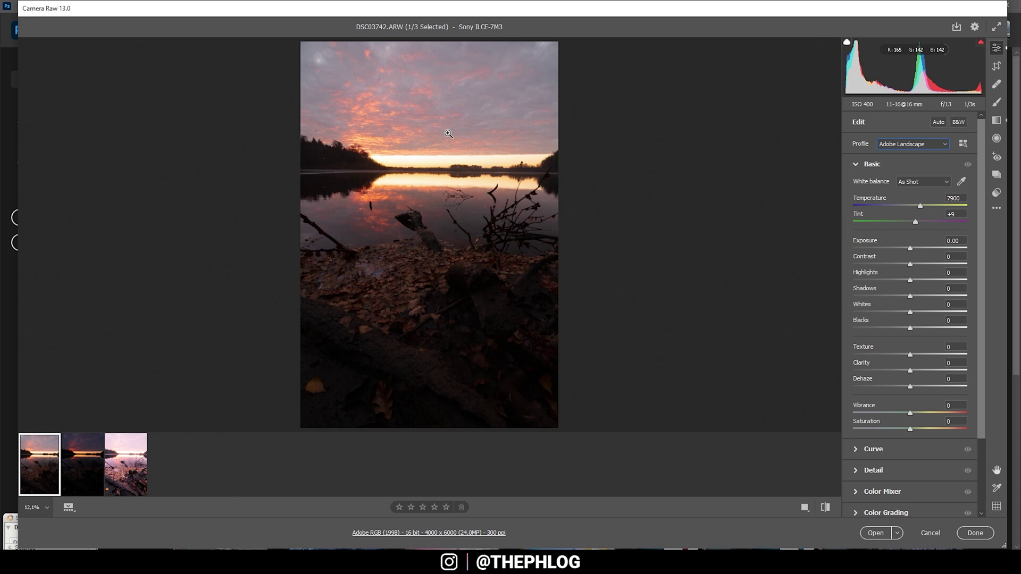
{"action": "key", "text": "Tab"}
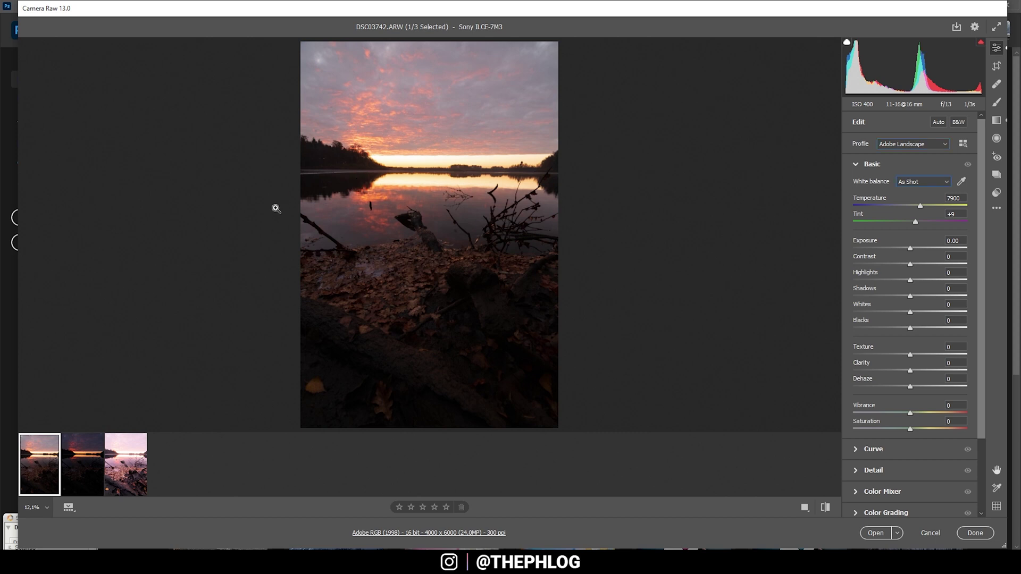
{"action": "left_click", "coordinate": [907, 182]}
{"action": "left_click", "coordinate": [910, 218]}
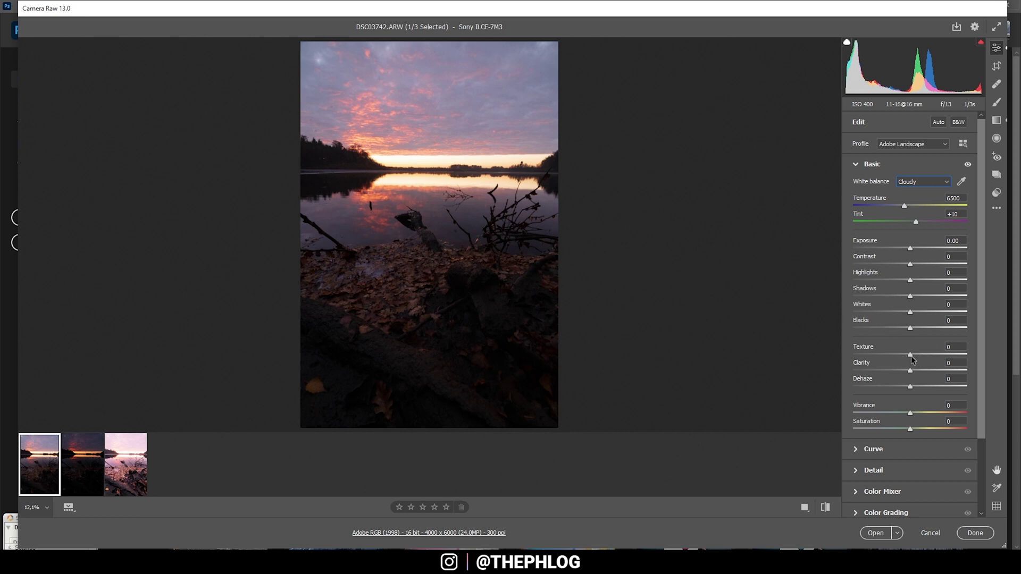
- Raise Texture to +8, Clarity to +16 and Vibrance to +11
{"action": "left_click_drag", "start_coordinate": [911, 358], "coordinate": [916, 358]}
{"action": "left_click_drag", "start_coordinate": [913, 375], "coordinate": [923, 374]}
{"action": "left_click", "coordinate": [910, 415]}
{"action": "left_click_drag", "start_coordinate": [910, 415], "coordinate": [918, 418]}
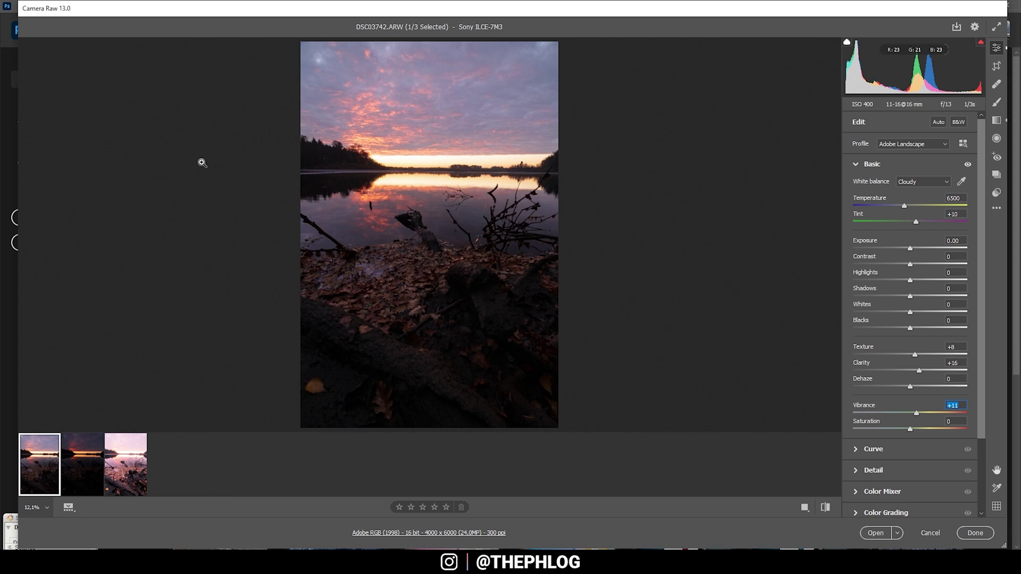
{"action": "left_click", "coordinate": [997, 121]}
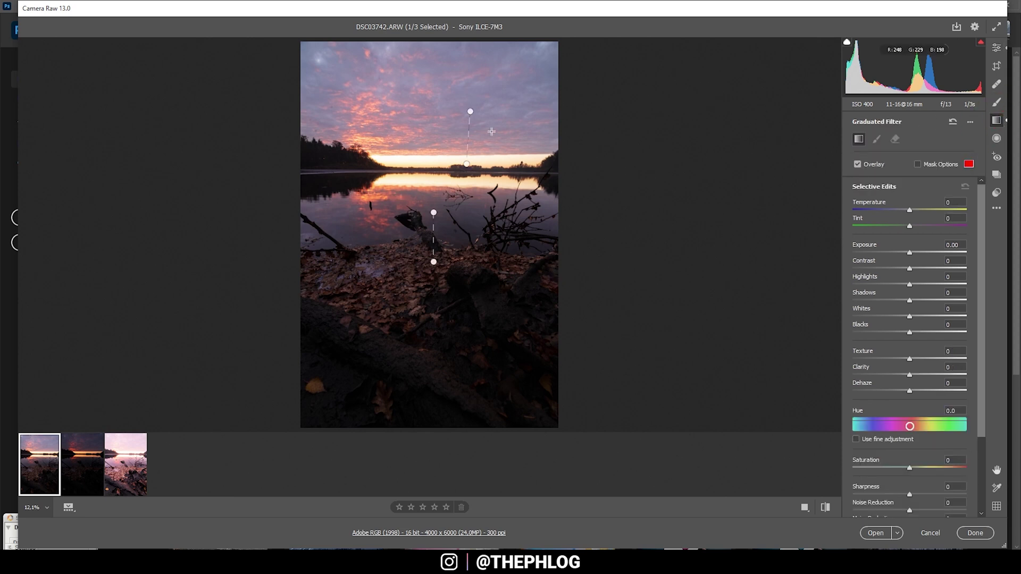
- Give the upper sky graduated filter Clarity +12, Texture -34 and a magenta Tint +12
{"action": "left_click", "coordinate": [471, 112]}
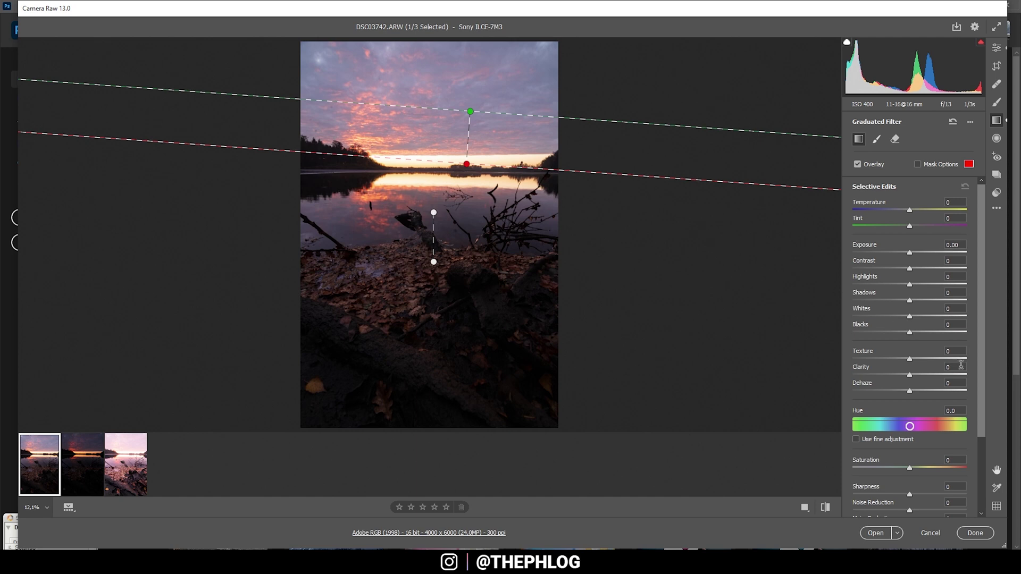
{"action": "left_click_drag", "start_coordinate": [914, 375], "coordinate": [918, 374]}
{"action": "left_click_drag", "start_coordinate": [920, 374], "coordinate": [917, 375]}
{"action": "left_click_drag", "start_coordinate": [909, 360], "coordinate": [908, 361]}
{"action": "left_click_drag", "start_coordinate": [908, 360], "coordinate": [890, 360]}
{"action": "left_click_drag", "start_coordinate": [911, 227], "coordinate": [917, 227]}
- Give the lower shoreline graduated filter Texture +32 and Clarity +15
{"action": "left_click", "coordinate": [434, 213]}
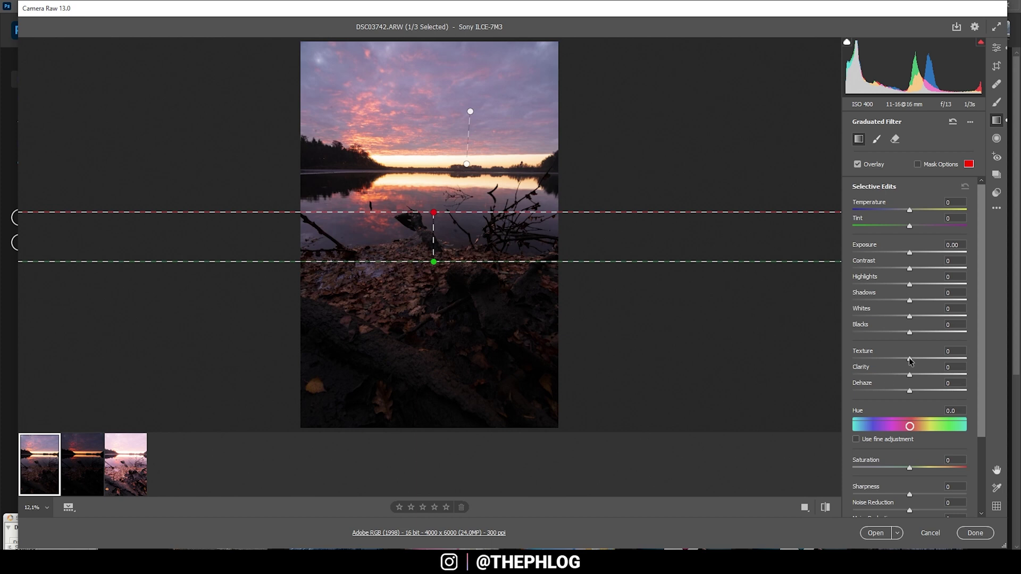
{"action": "mouse_move", "coordinate": [909, 358]}
{"action": "left_mouse_down"}
{"action": "mouse_move", "coordinate": [929, 361]}
{"action": "mouse_move", "coordinate": [918, 377]}
{"action": "left_mouse_up"}
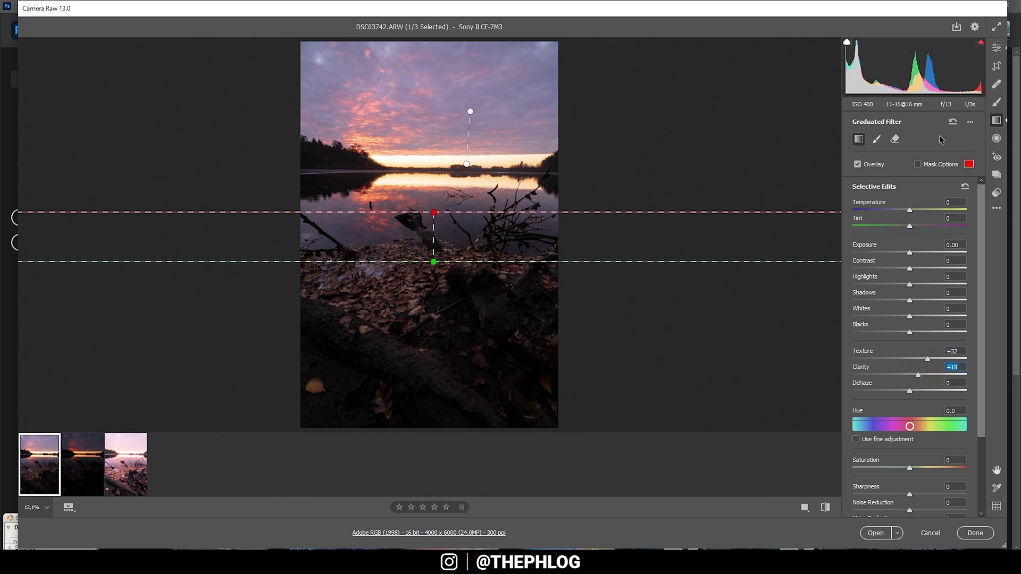
{"action": "left_click", "coordinate": [999, 47]}
- Set Color Mixer saturation to Reds +6, Oranges +10, Yellows -12, Greens -28, Blues +22
{"action": "left_click", "coordinate": [854, 402]}
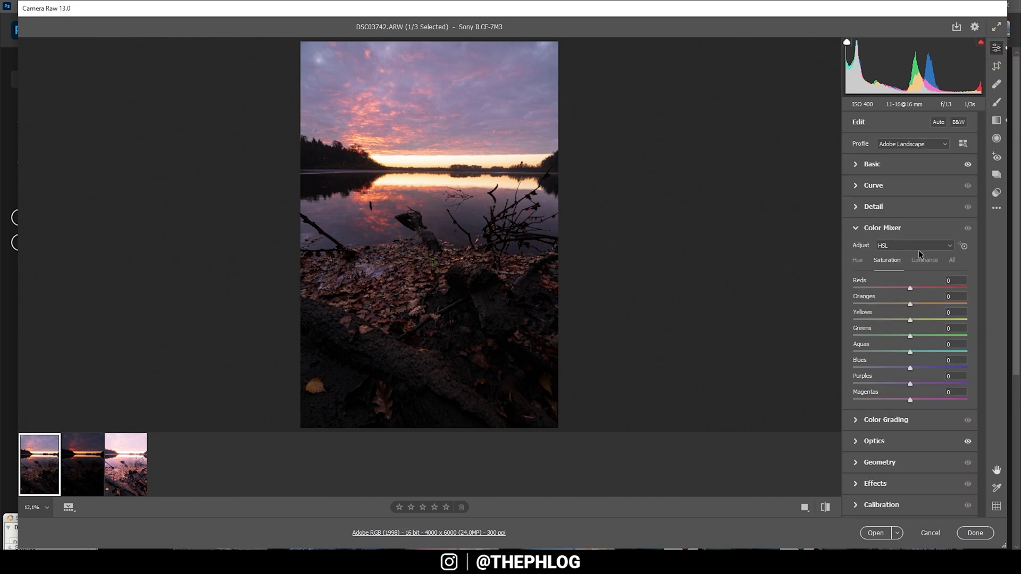
{"action": "left_click", "coordinate": [914, 288]}
{"action": "left_click_drag", "start_coordinate": [911, 304], "coordinate": [916, 304]}
{"action": "left_click", "coordinate": [910, 320]}
{"action": "left_click_drag", "start_coordinate": [911, 321], "coordinate": [903, 321]}
{"action": "left_click_drag", "start_coordinate": [907, 335], "coordinate": [916, 367]}
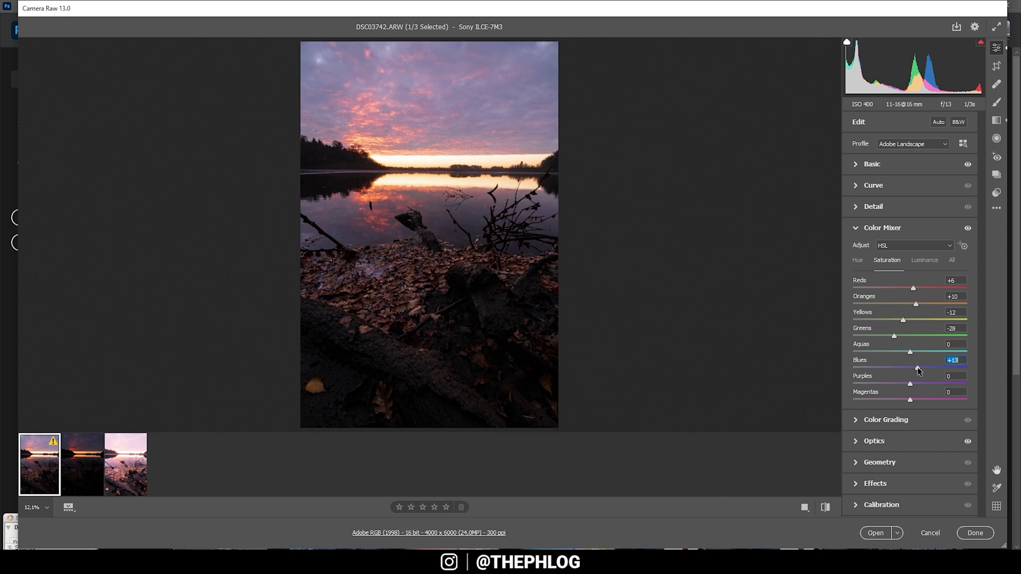
{"action": "left_click_drag", "start_coordinate": [925, 368], "coordinate": [923, 368]}
{"action": "left_click", "coordinate": [861, 421]}
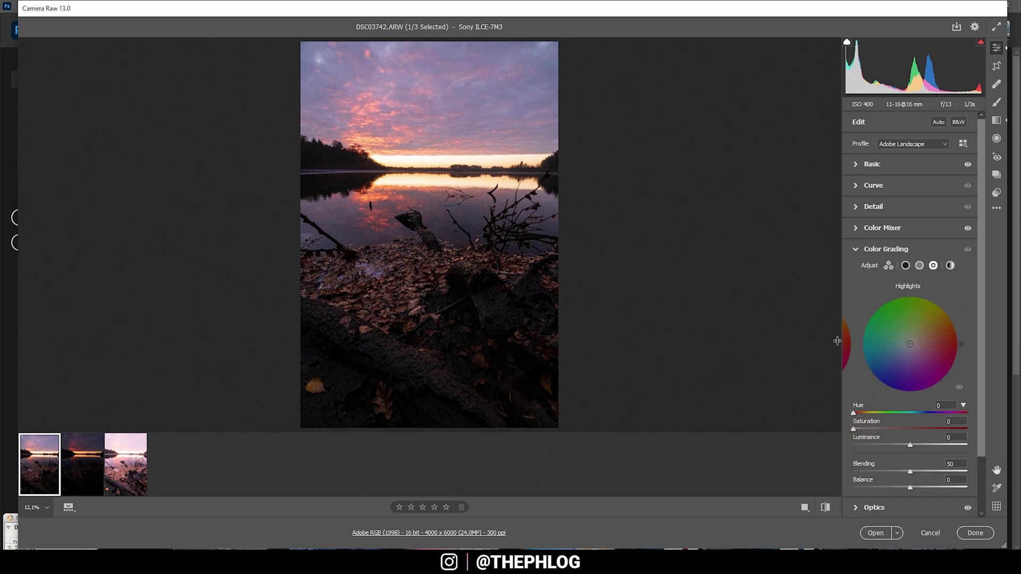
- Tint the shadows toward blue in Color Grading
{"action": "left_click", "coordinate": [906, 265]}
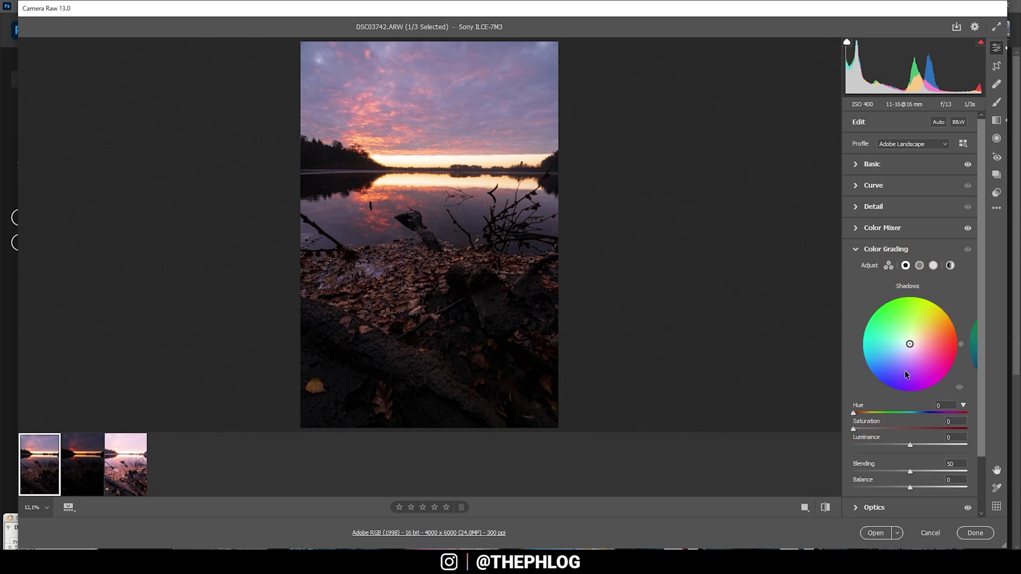
{"action": "left_click_drag", "start_coordinate": [911, 351], "coordinate": [904, 352]}
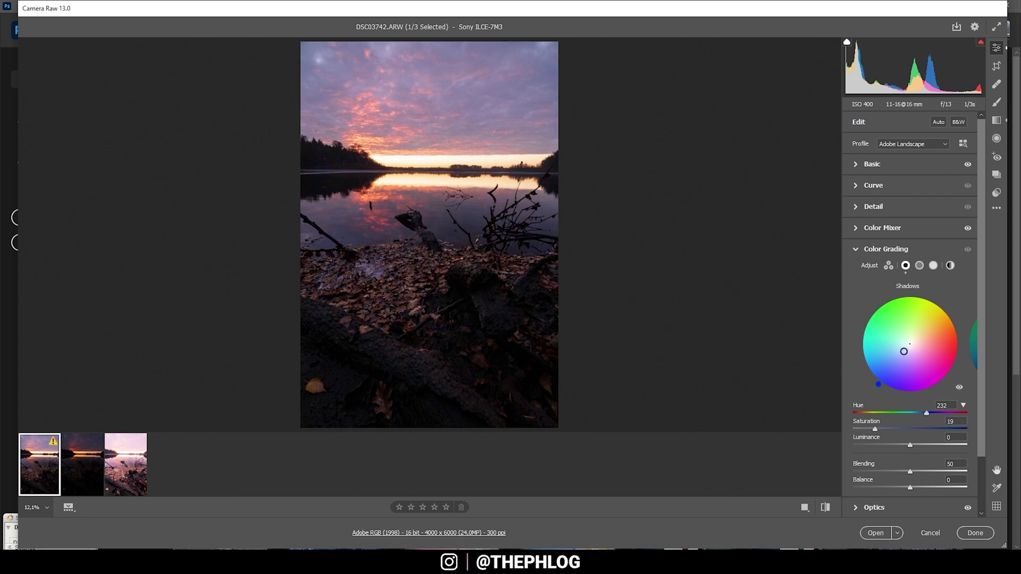
{"action": "left_click_drag", "start_coordinate": [928, 416], "coordinate": [867, 429]}
- Warm the midtones toward red-orange at hue 17
{"action": "left_click", "coordinate": [920, 265]}
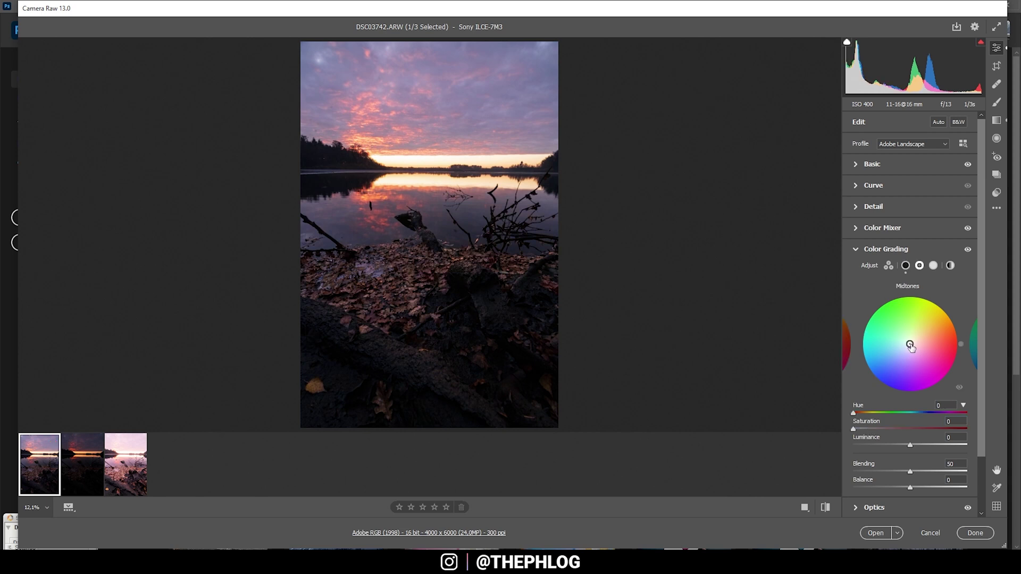
{"action": "left_click_drag", "start_coordinate": [910, 346], "coordinate": [913, 343]}
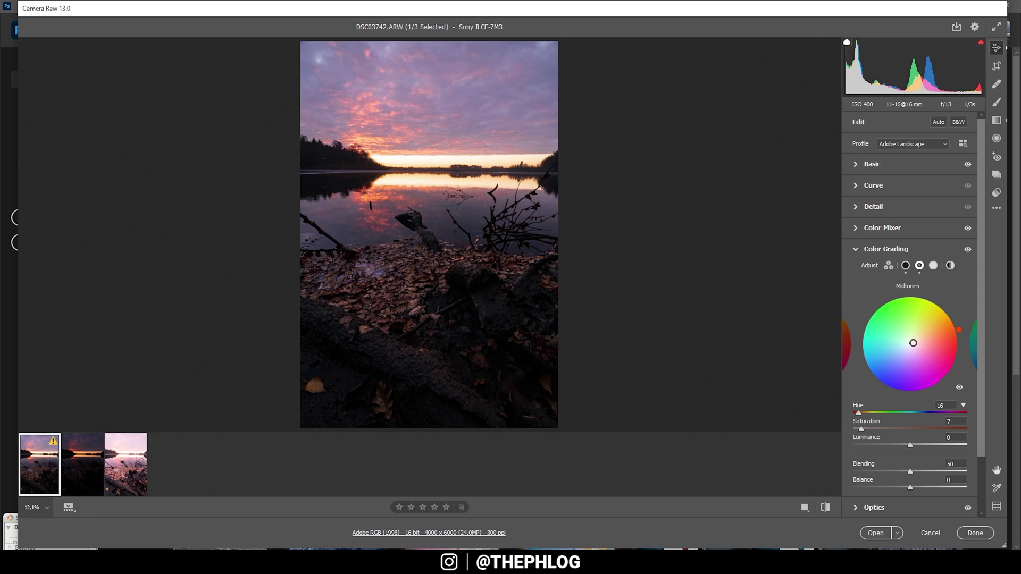
{"action": "left_click_drag", "start_coordinate": [913, 344], "coordinate": [916, 343]}
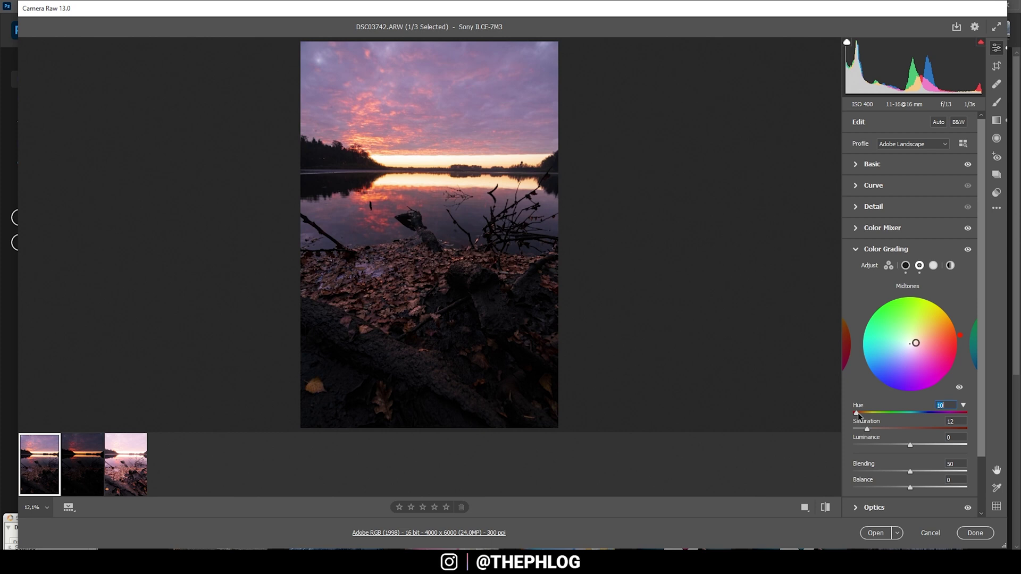
{"action": "left_click_drag", "start_coordinate": [858, 416], "coordinate": [876, 430]}
- Warm the highlights to hue 19 with saturation 30
{"action": "left_click", "coordinate": [932, 265]}
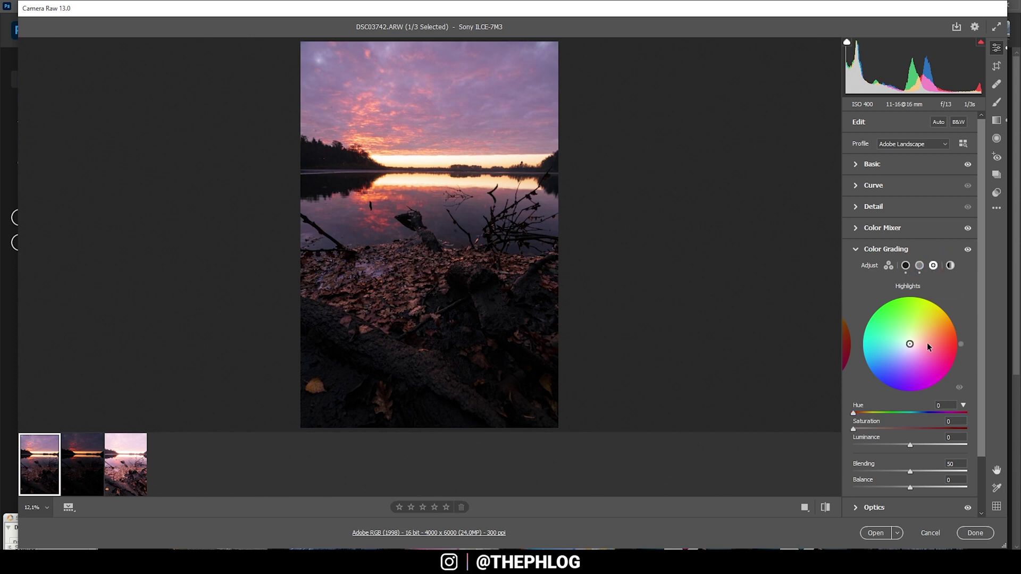
{"action": "left_click_drag", "start_coordinate": [911, 346], "coordinate": [912, 340]}
{"action": "mouse_move", "coordinate": [870, 413]}
{"action": "left_mouse_down"}
{"action": "mouse_move", "coordinate": [859, 413]}
{"action": "mouse_move", "coordinate": [867, 429]}
{"action": "mouse_move", "coordinate": [887, 430]}
{"action": "left_mouse_up"}
{"action": "left_click", "coordinate": [863, 428]}
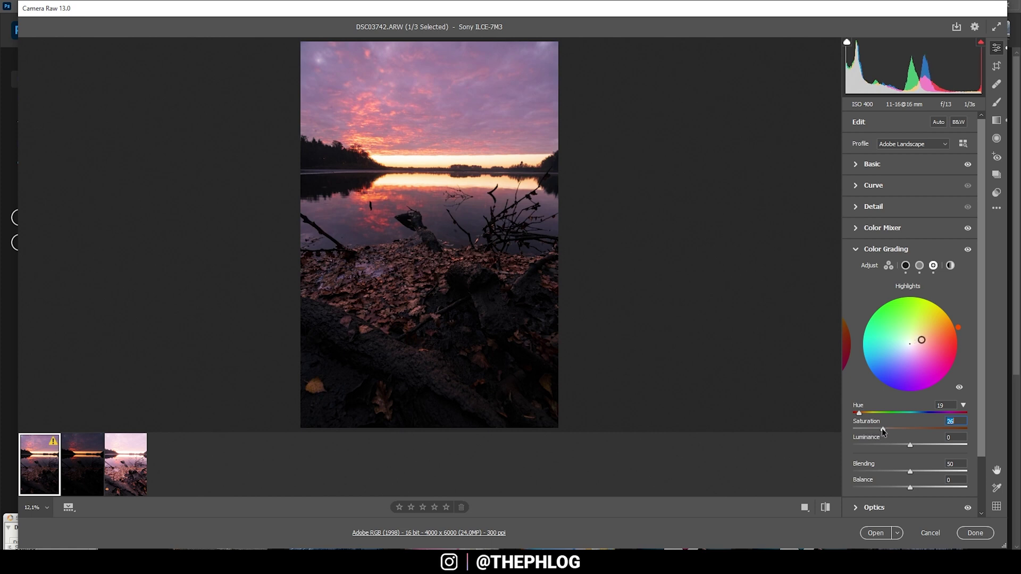
{"action": "scroll", "coordinate": [900, 335], "scroll_direction": "down", "scroll_amount": 1}
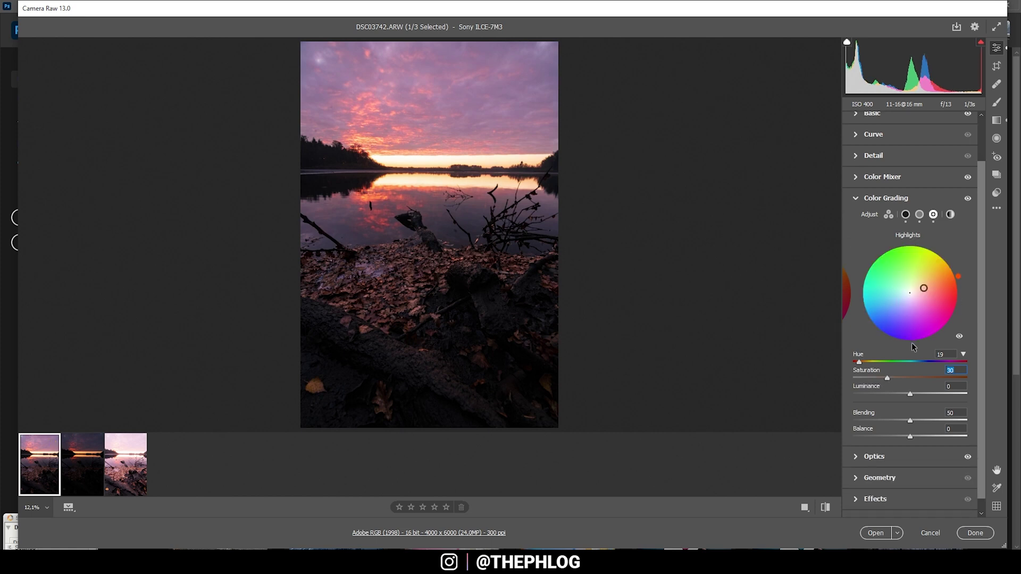
{"action": "scroll", "coordinate": [893, 336], "scroll_direction": "up", "scroll_amount": 1}
- Set Detail sharpening to 60 with radius 0.5 and Masking 49
{"action": "left_click", "coordinate": [858, 255]}
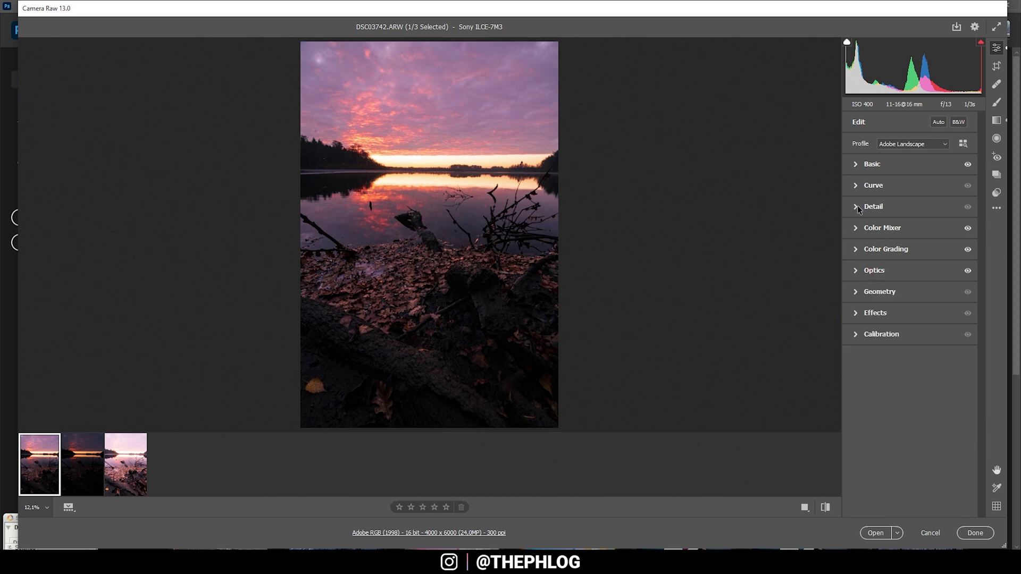
{"action": "left_click", "coordinate": [859, 208]}
{"action": "left_click_drag", "start_coordinate": [888, 240], "coordinate": [908, 264]}
{"action": "key", "text": "alt"}
{"action": "key", "text": "alt"}
{"action": "key", "text": "alt"}
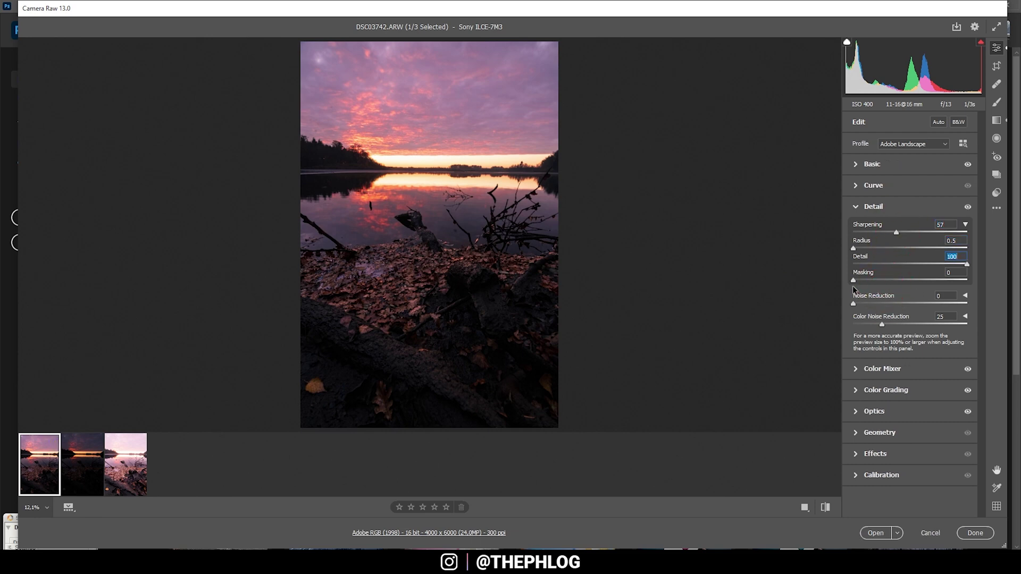
{"action": "left_click_drag", "start_coordinate": [854, 281], "coordinate": [909, 280]}
- Select all three filmstrip photos and synchronize every setting across them
{"action": "mouse_move", "coordinate": [120, 500]}
{"action": "left_click", "coordinate": [117, 489], "text": "shift"}
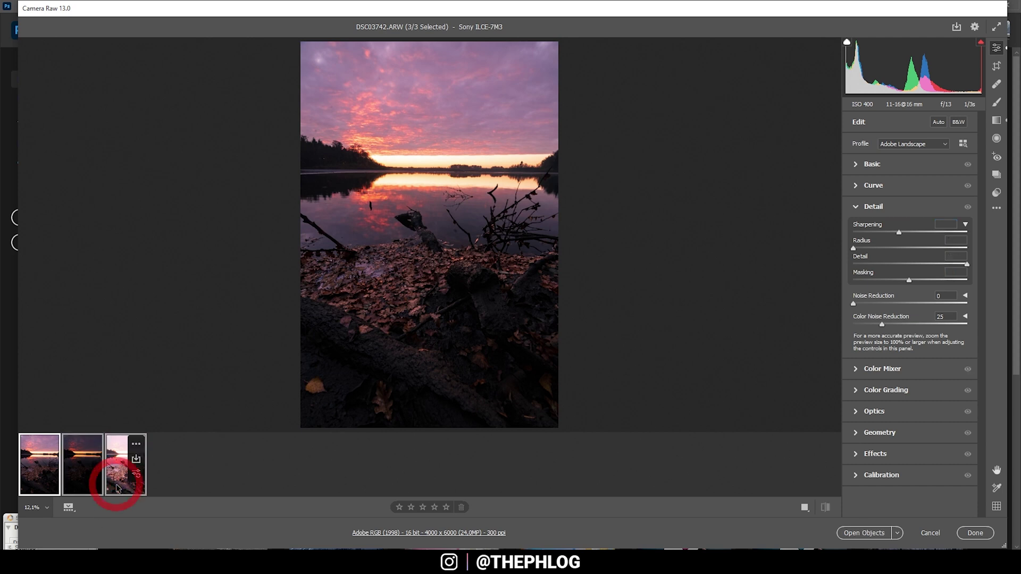
{"action": "right_click", "coordinate": [117, 492]}
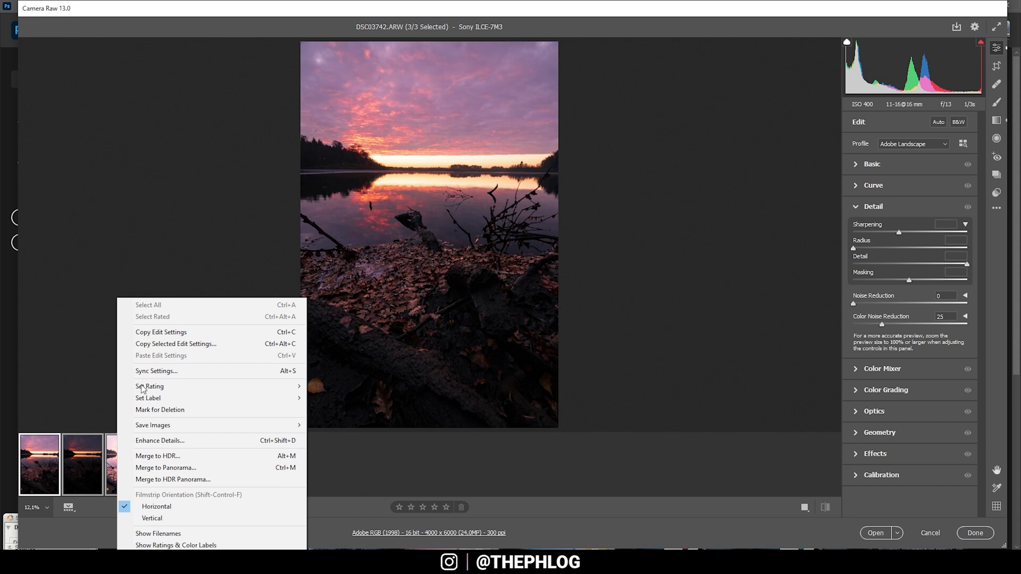
{"action": "left_click", "coordinate": [180, 372]}
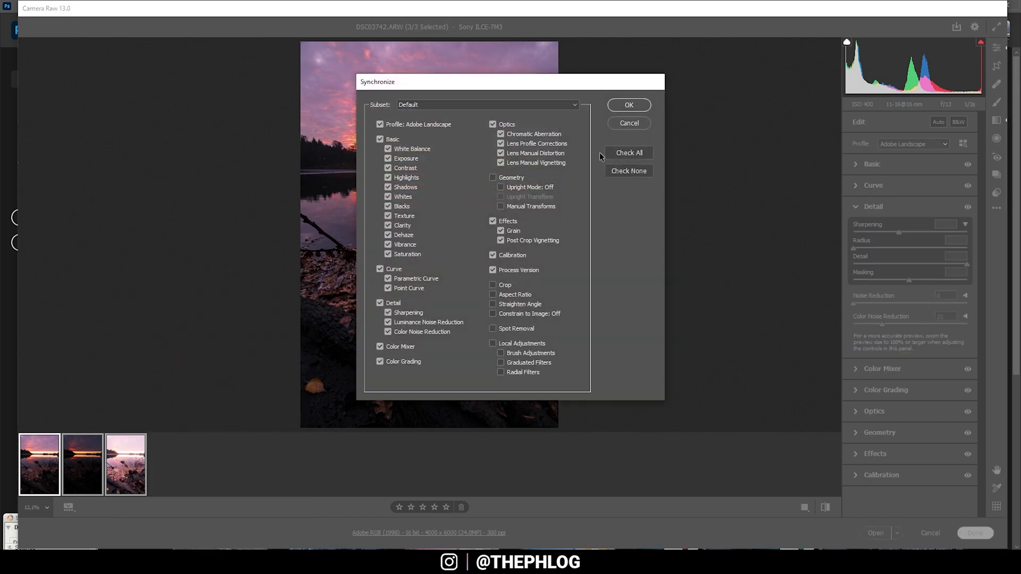
{"action": "left_click", "coordinate": [627, 153]}
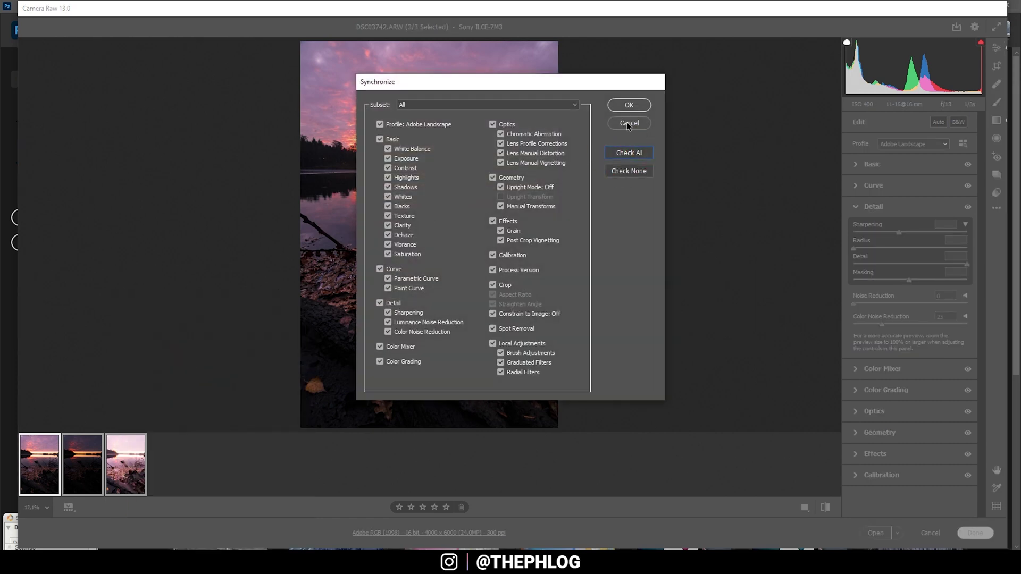
{"action": "left_click", "coordinate": [632, 103]}
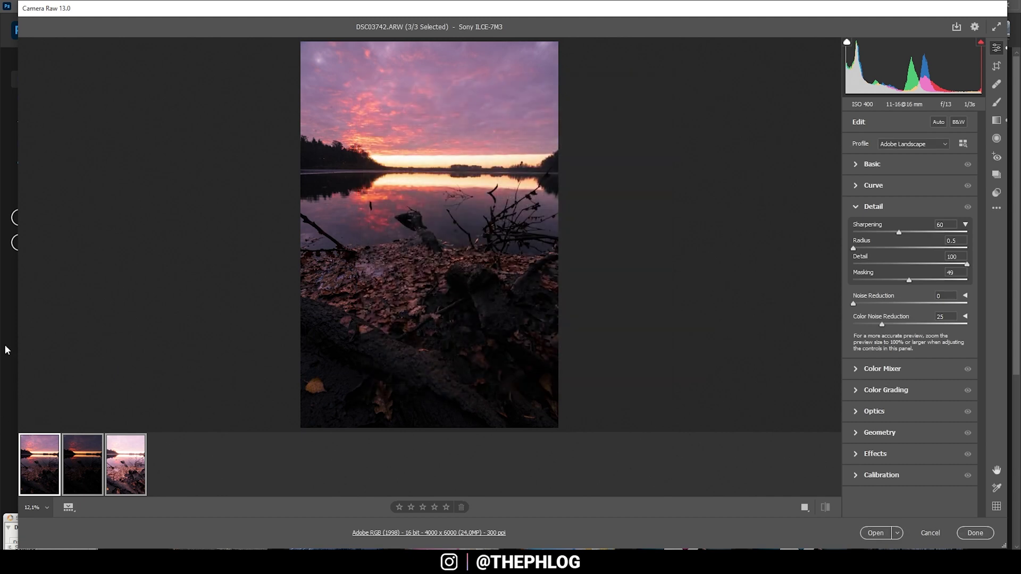
{"action": "left_click", "coordinate": [897, 533]}
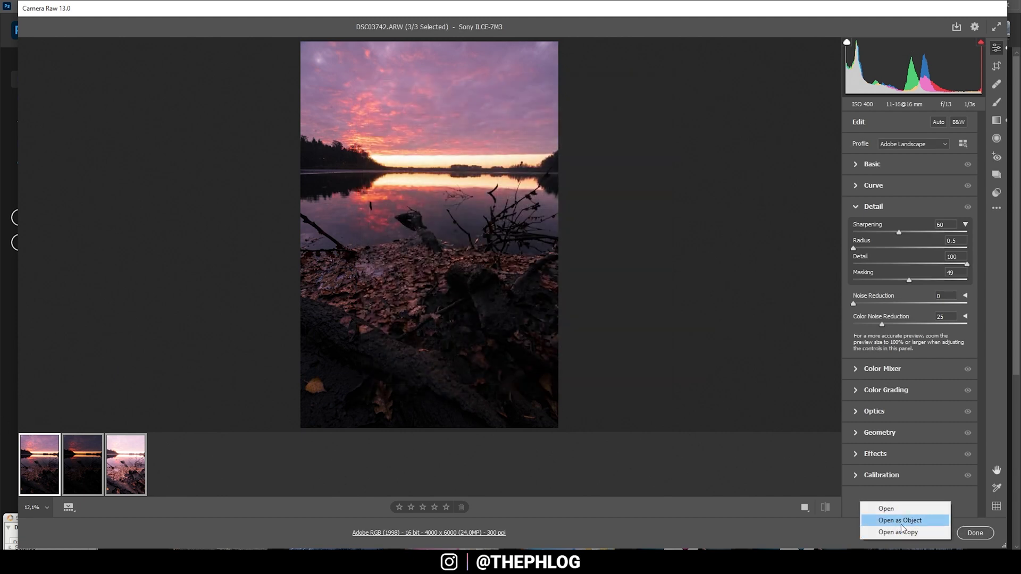
- Open the three edited photos in Photoshop and go to DSC03742 with the Move tool active
{"action": "left_click", "coordinate": [883, 506]}
{"action": "left_click", "coordinate": [94, 46]}
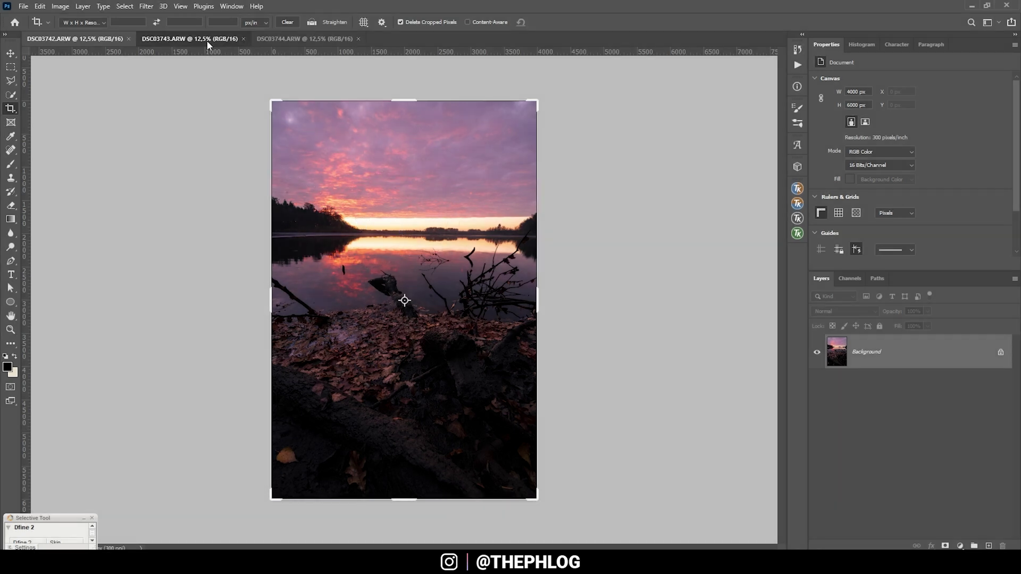
{"action": "left_click", "coordinate": [209, 39]}
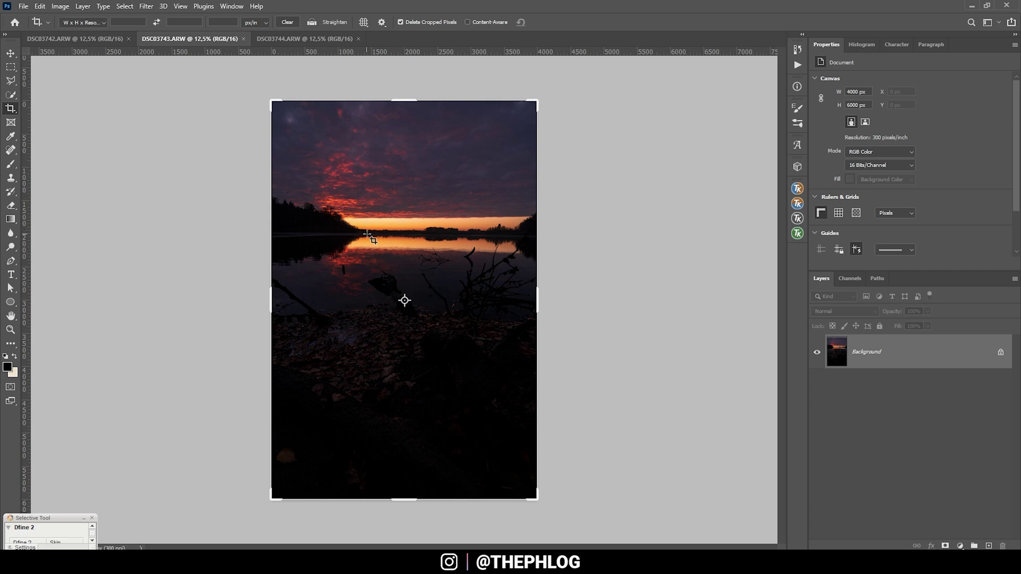
{"action": "left_click", "coordinate": [285, 39]}
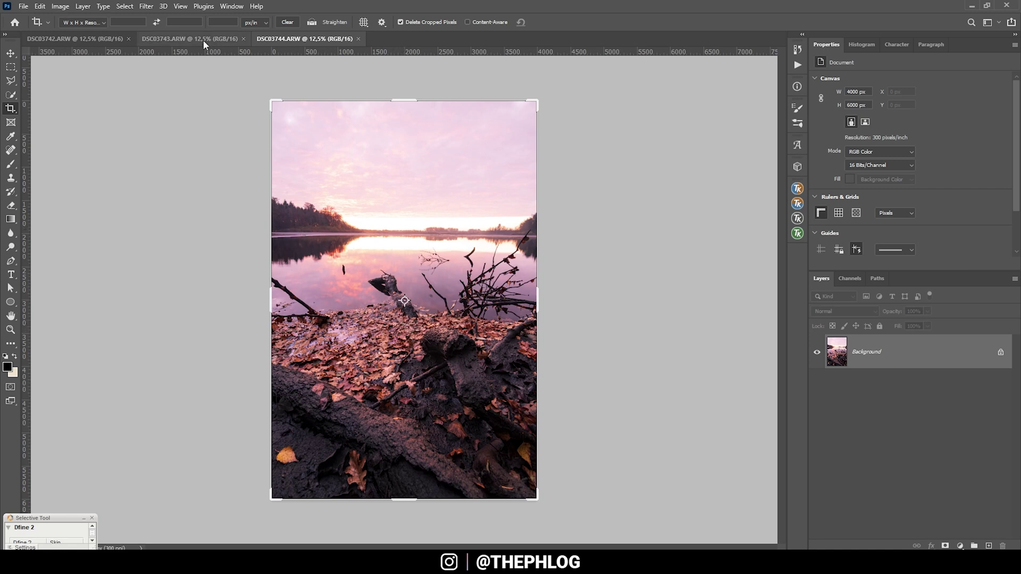
{"action": "key", "text": "v"}
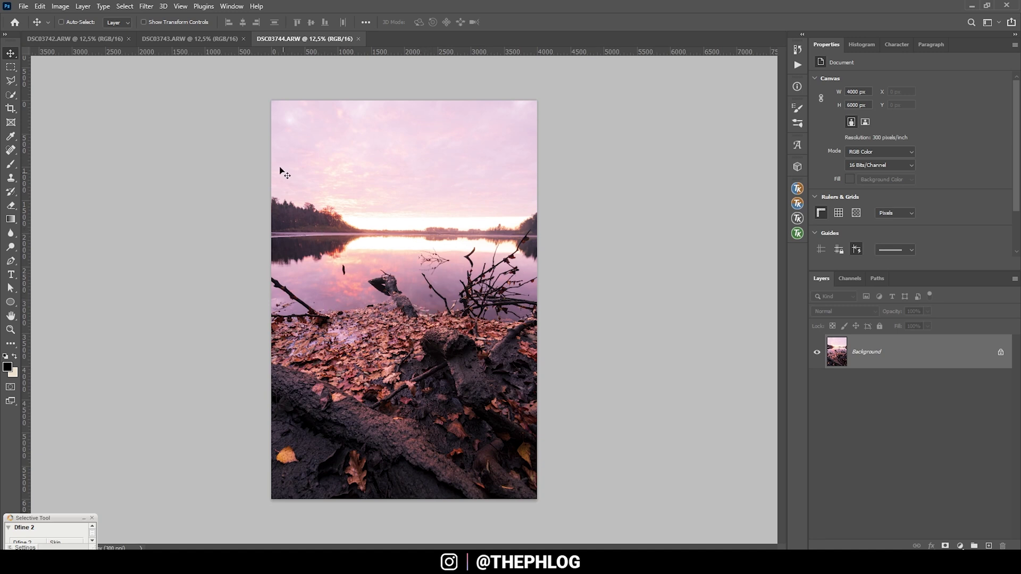
{"action": "left_click", "coordinate": [118, 44]}
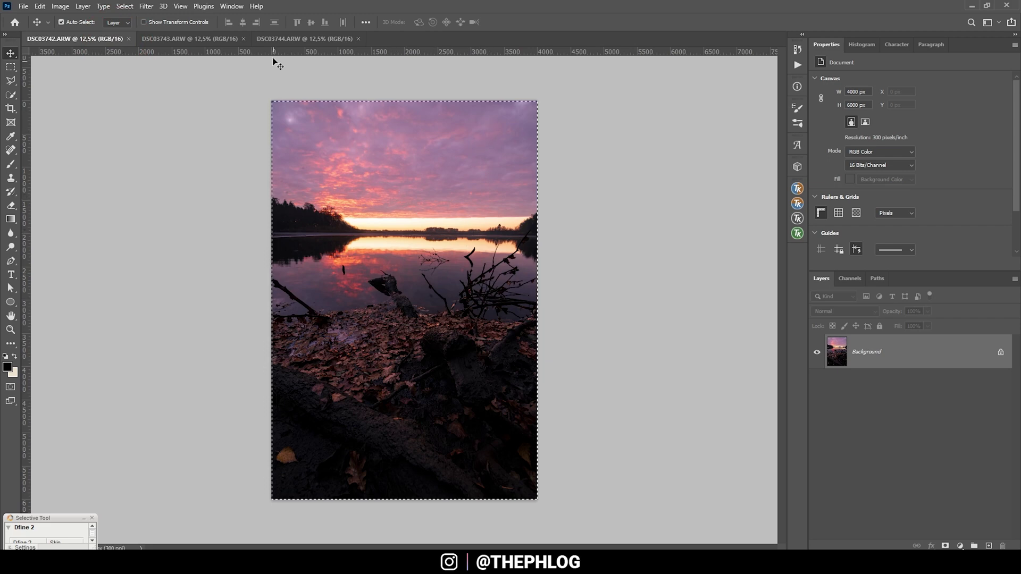
- Paste the darker exposures into DSC03744 as Layer 1 and Layer 2
{"action": "left_click", "coordinate": [280, 37]}
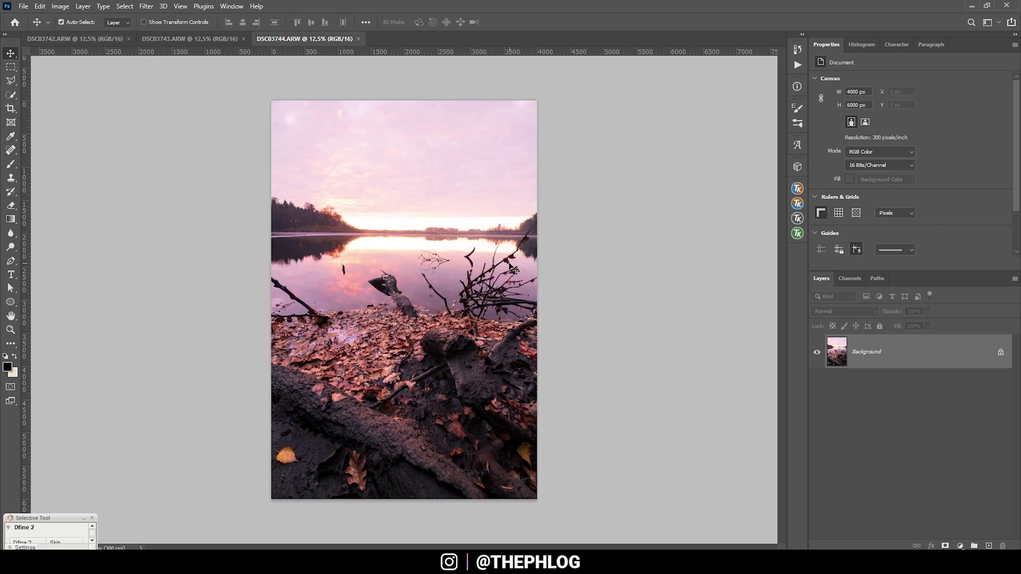
{"action": "key", "text": "ctrl+v"}
{"action": "left_click", "coordinate": [156, 40]}
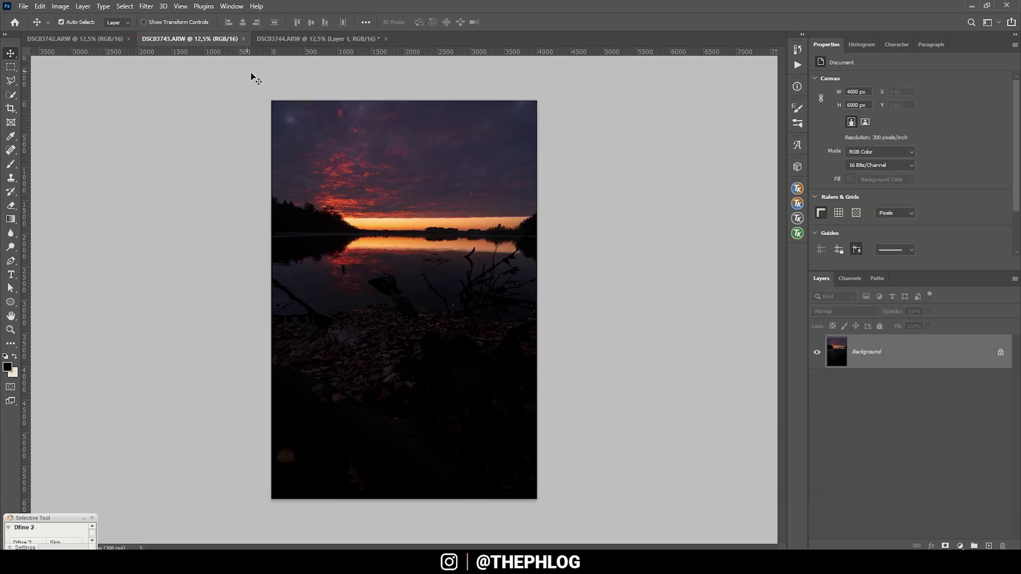
{"action": "key", "text": "ctrl+v"}
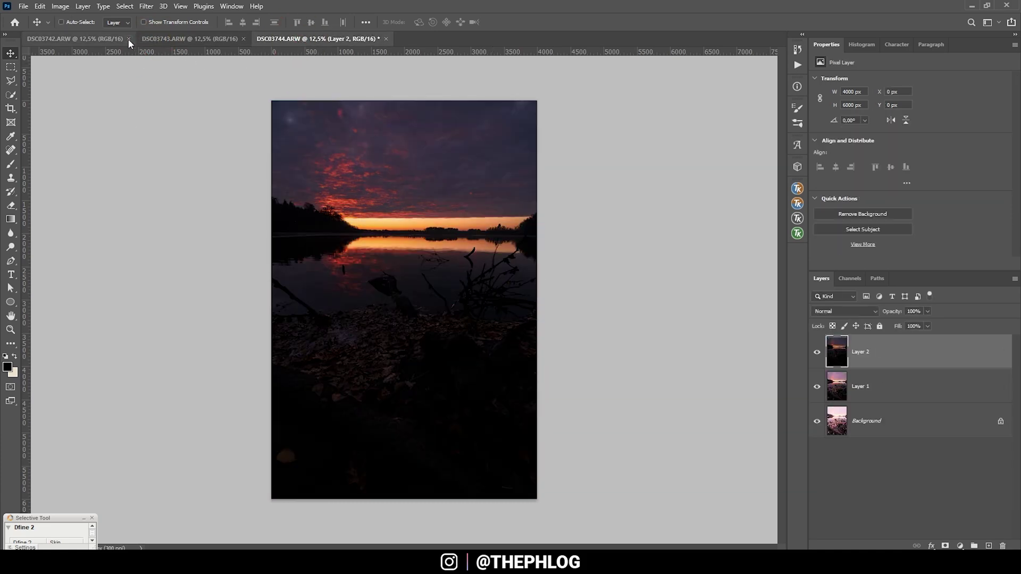
- Close DSC03742 and DSC03743 without saving changes
{"action": "left_click", "coordinate": [128, 39]}
{"action": "left_click", "coordinate": [506, 210]}
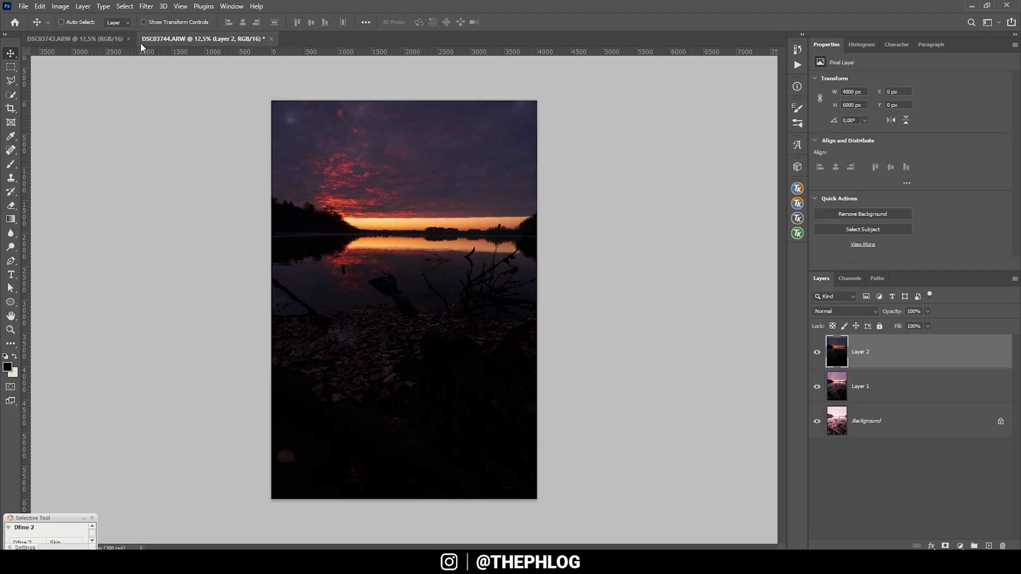
{"action": "left_click", "coordinate": [133, 38]}
{"action": "left_click", "coordinate": [507, 210]}
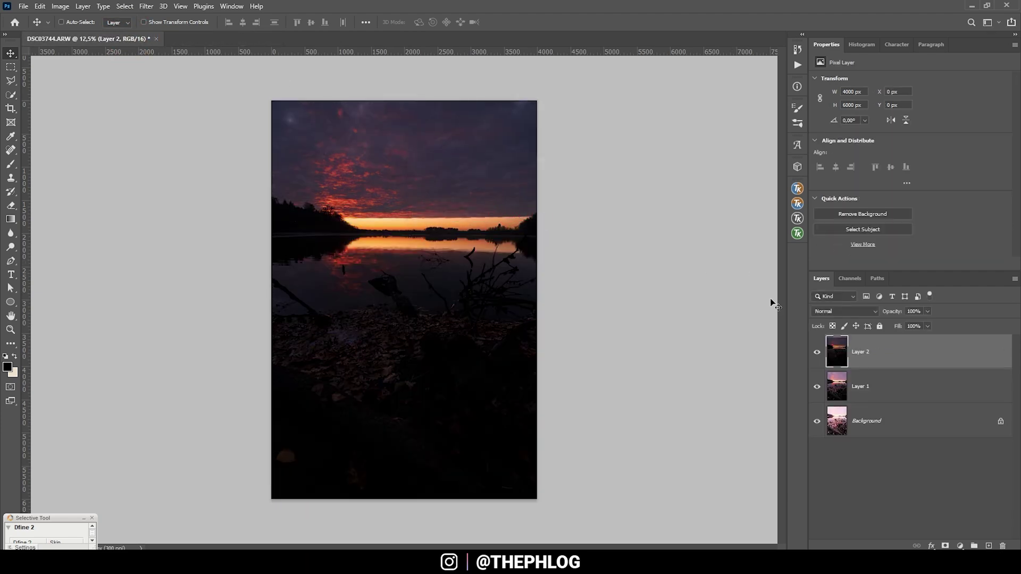
- Toggle layer visibility to compare exposures, leaving Layer 1 hidden
{"action": "left_click", "coordinate": [816, 352]}
{"action": "left_click", "coordinate": [818, 386]}
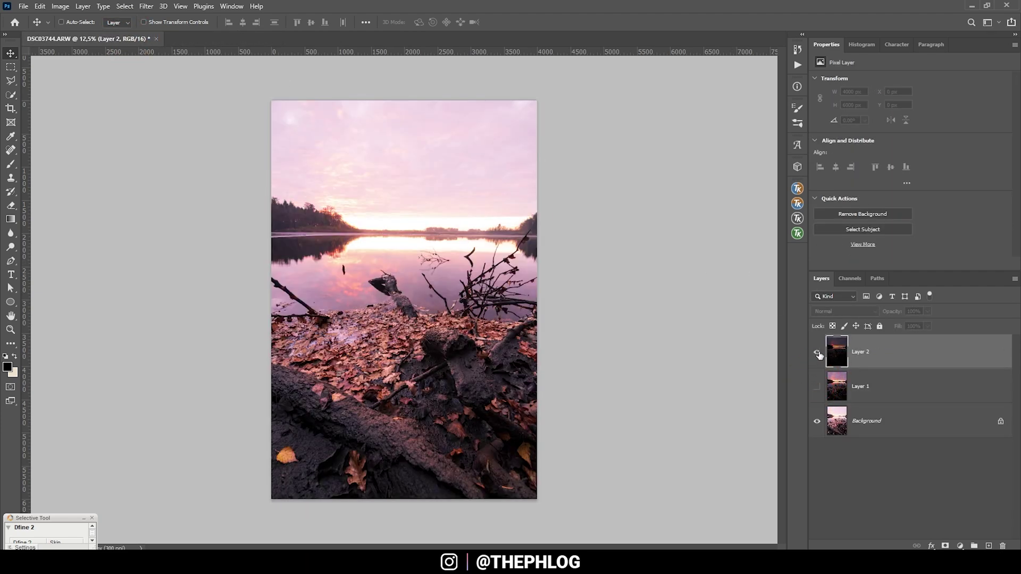
{"action": "left_click", "coordinate": [817, 354]}
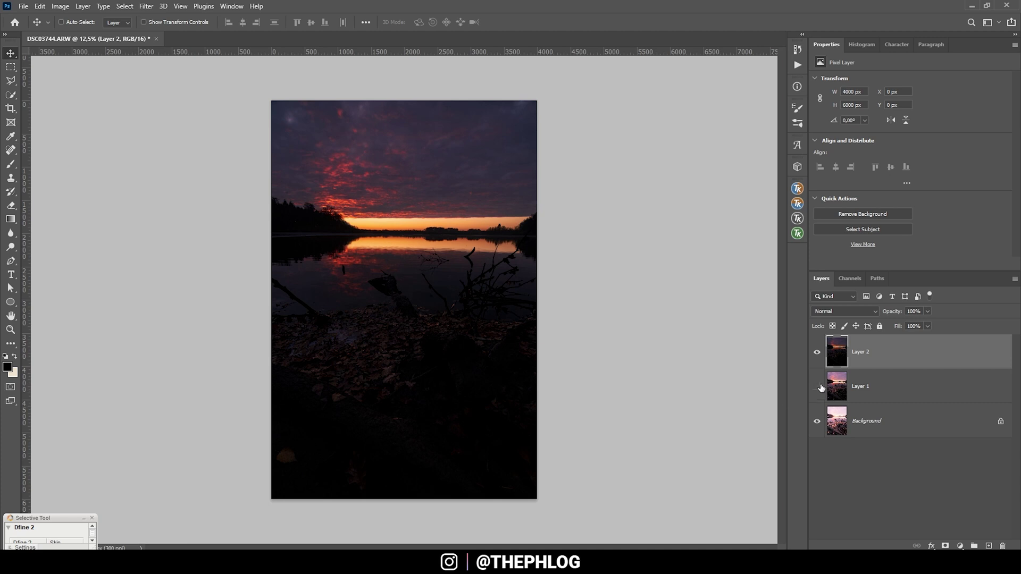
{"action": "left_click", "coordinate": [818, 386]}
- Add white layer masks to Layer 1 and Layer 2, with Layer 2 hidden
{"action": "left_click", "coordinate": [818, 352]}
{"action": "left_click", "coordinate": [850, 419]}
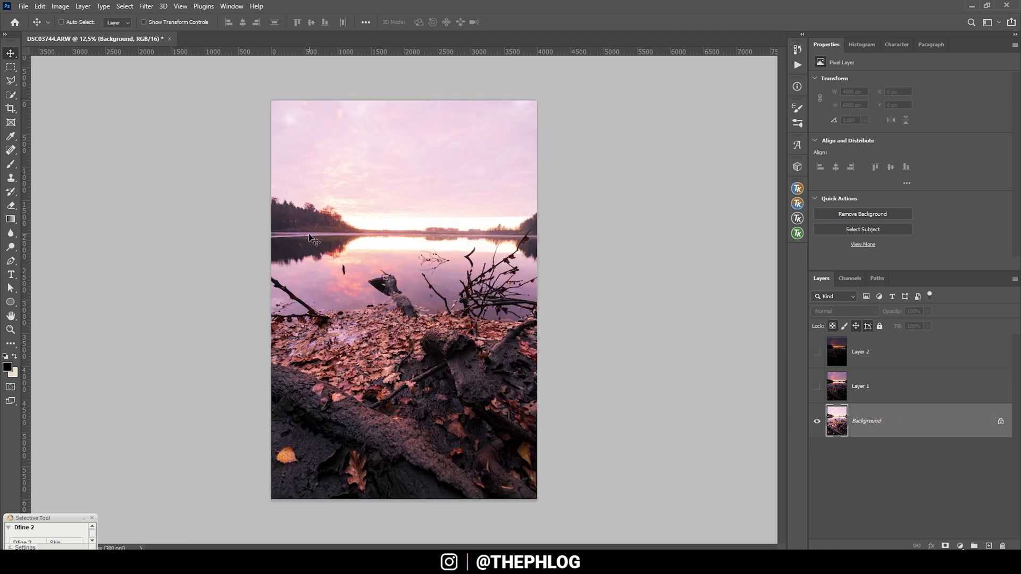
{"action": "left_click", "coordinate": [838, 386]}
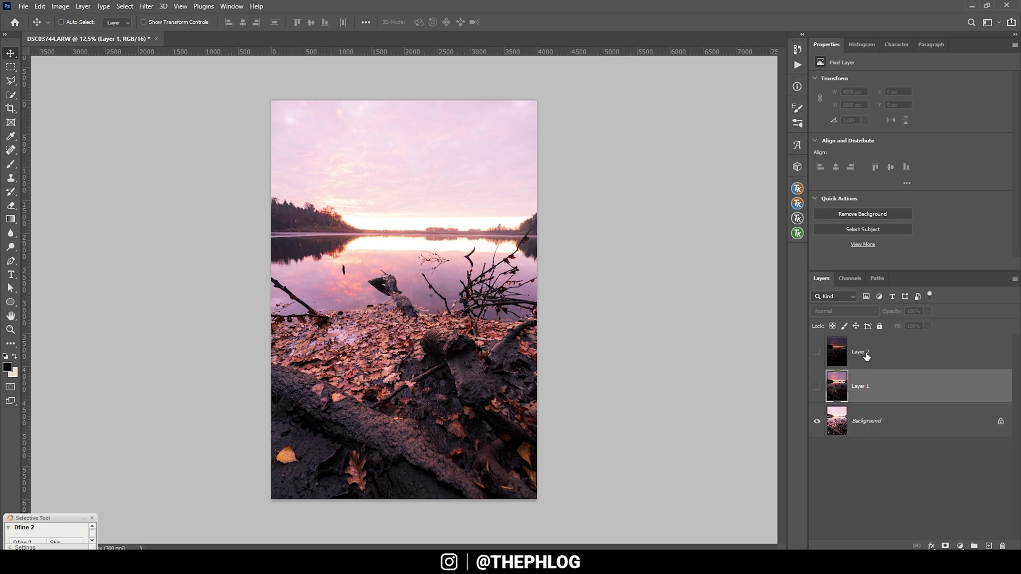
{"action": "left_click", "coordinate": [946, 546]}
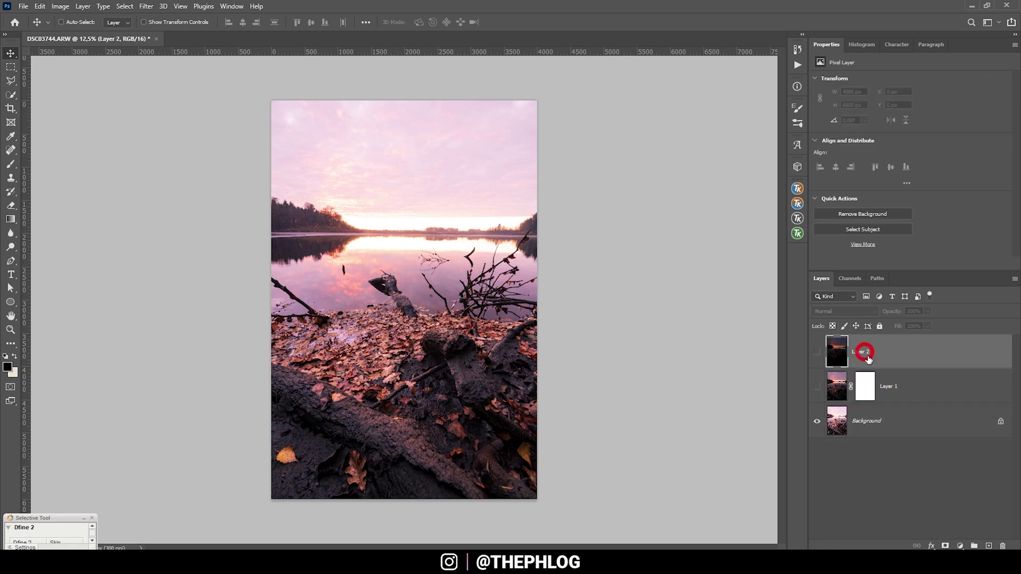
{"action": "key", "text": "alt+bracketright"}
{"action": "left_click", "coordinate": [945, 546]}
- Preview Layer 1's exposure, hide it again, and bring up the TK RapidMask2 panel
{"action": "left_click", "coordinate": [827, 391]}
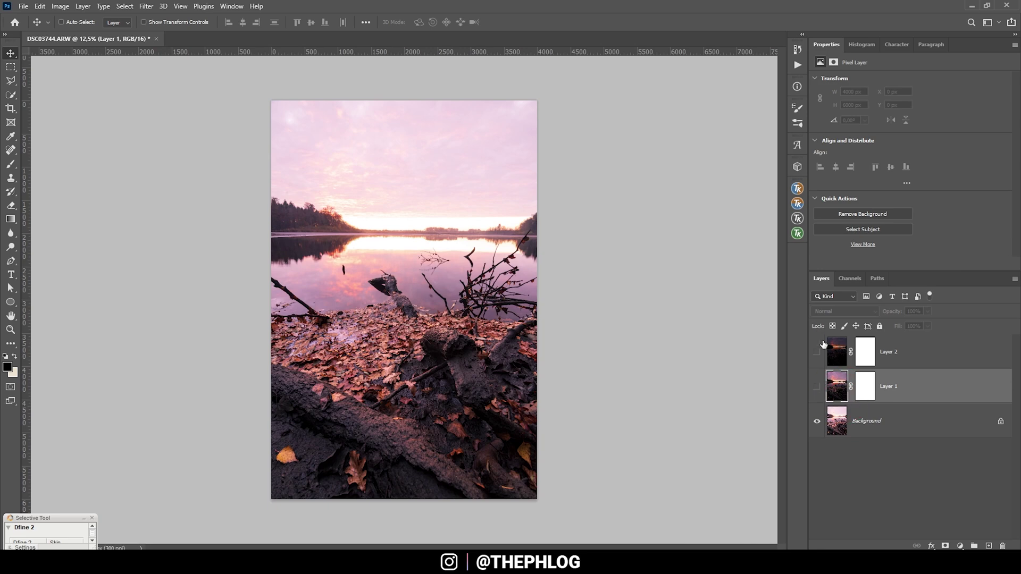
{"action": "left_click", "coordinate": [818, 389]}
{"action": "left_click", "coordinate": [817, 389]}
{"action": "left_click", "coordinate": [798, 233]}
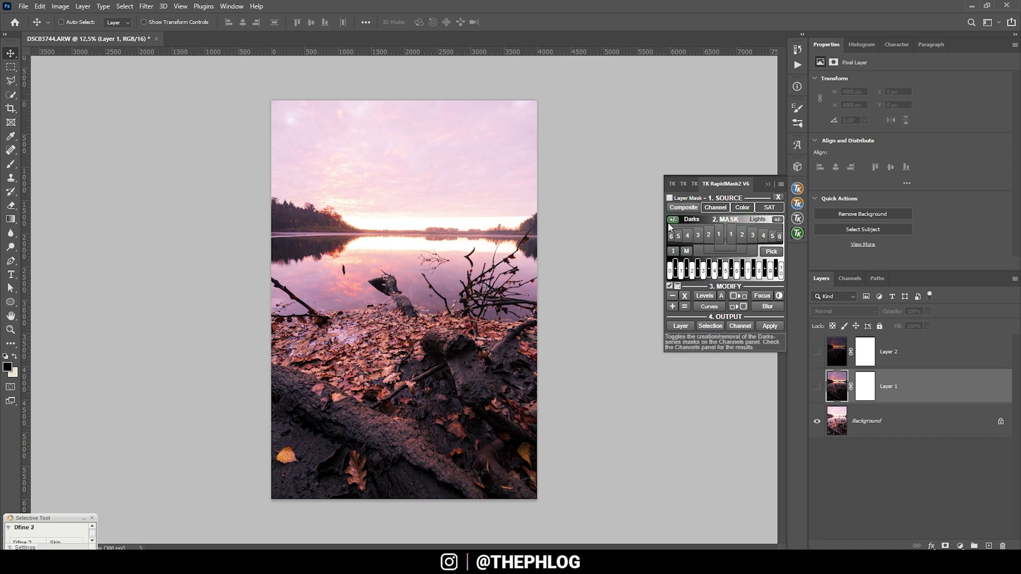
- Load a composite luminosity mask into Layer 1's mask, show Layer 1, and enable 2-UP view
{"action": "left_click", "coordinate": [670, 199]}
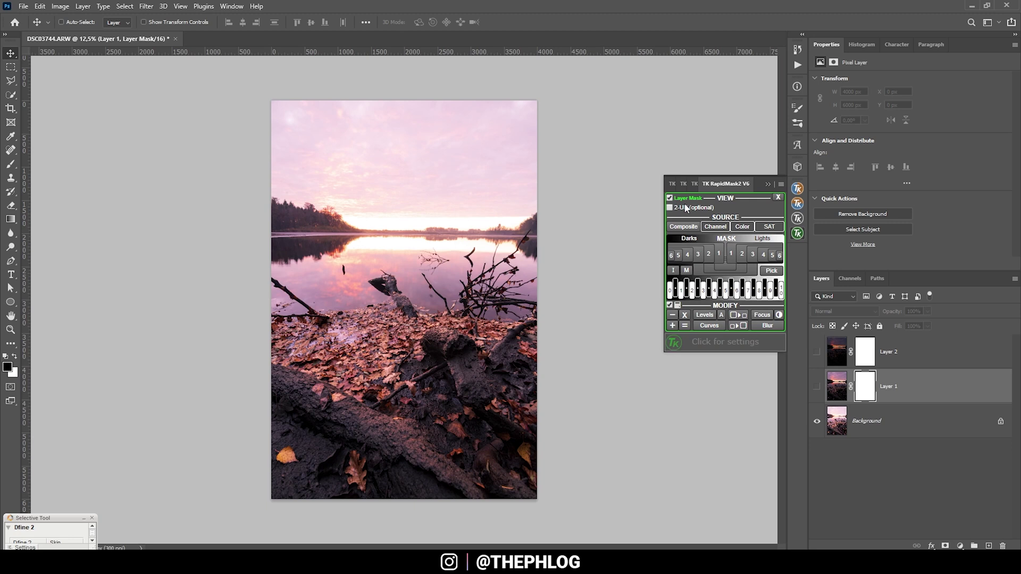
{"action": "left_click", "coordinate": [682, 232]}
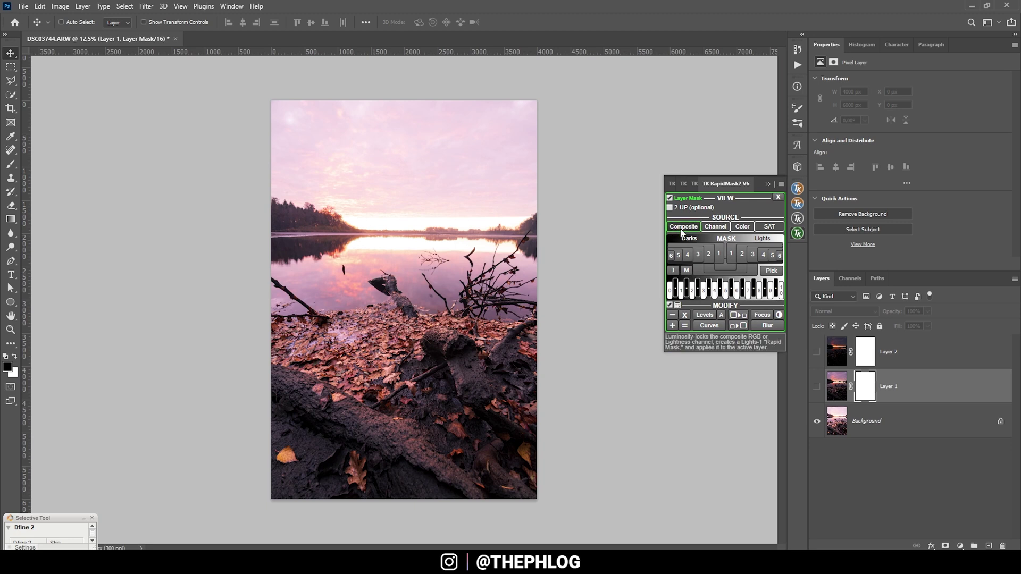
{"action": "left_click", "coordinate": [817, 388]}
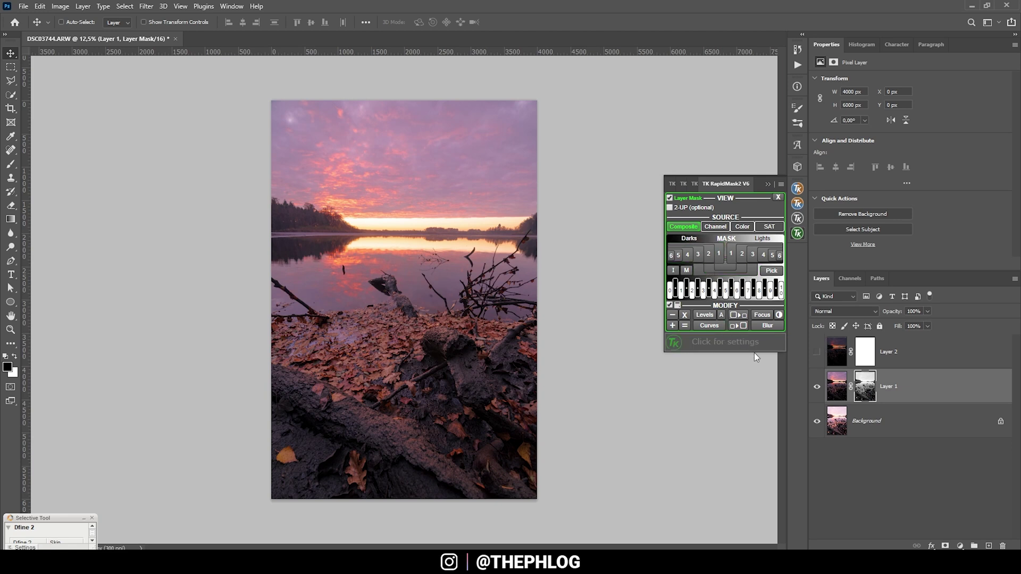
{"action": "left_click", "coordinate": [864, 387]}
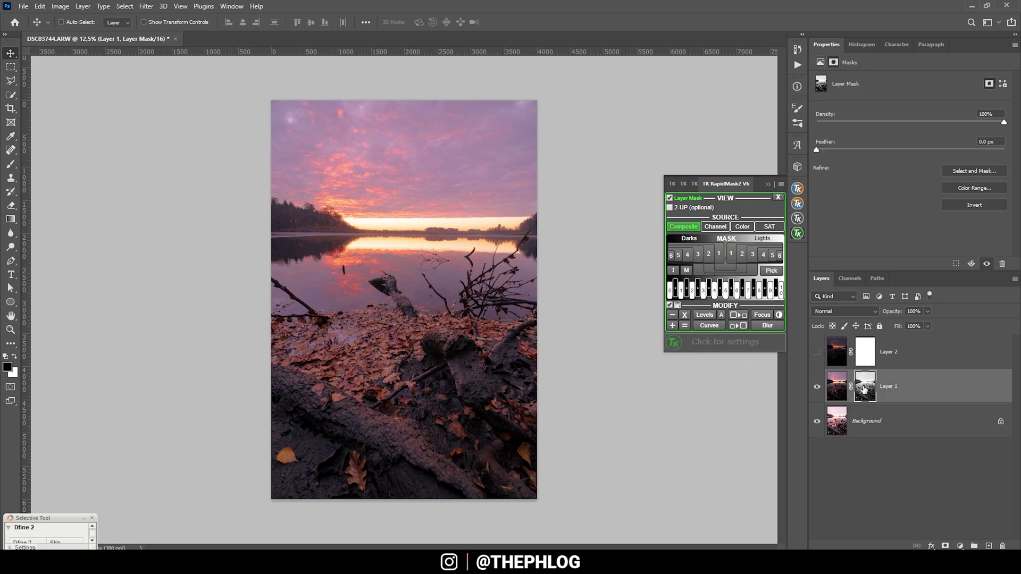
{"action": "left_click", "coordinate": [670, 208]}
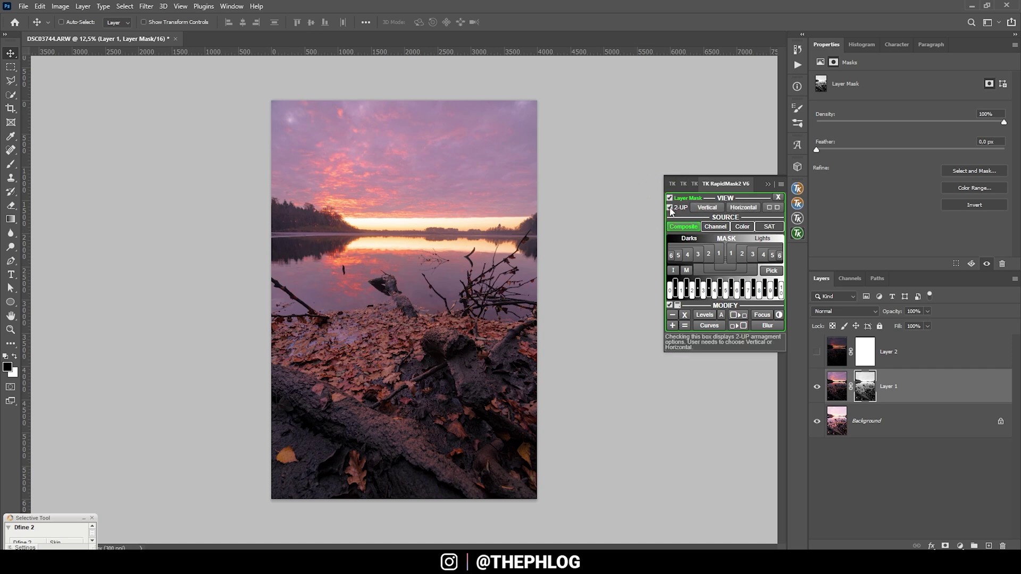
{"action": "left_click", "coordinate": [708, 207]}
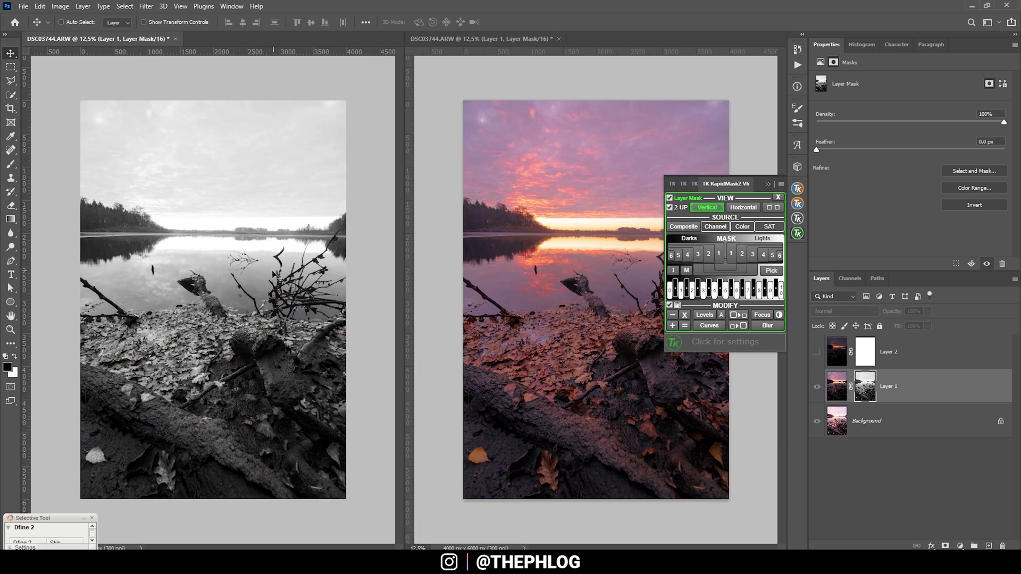
- Paint black at 45% opacity with a ~1733 px brush over the foreground log
{"action": "left_click", "coordinate": [799, 354]}
{"action": "key", "text": "b"}
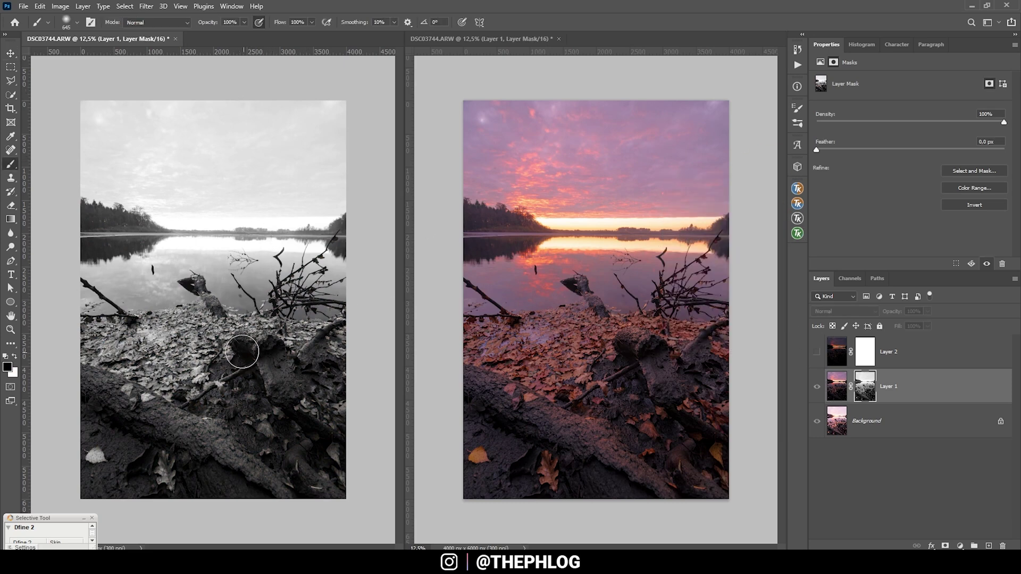
{"action": "left_click", "coordinate": [244, 22]}
{"action": "left_click_drag", "start_coordinate": [247, 33], "coordinate": [235, 36]}
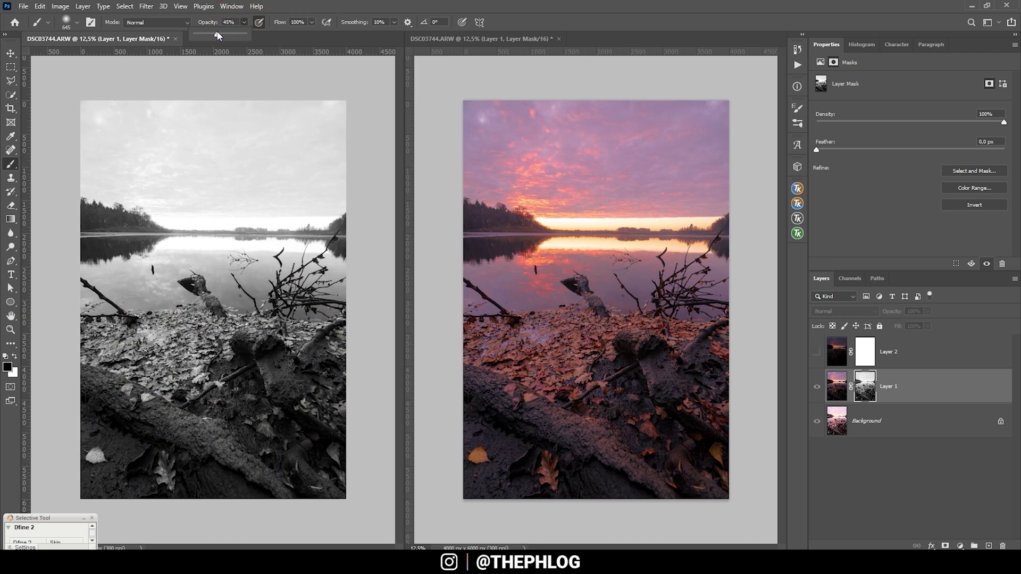
{"action": "left_click_drag", "start_coordinate": [218, 35], "coordinate": [218, 35]}
{"action": "mouse_move", "coordinate": [228, 320]}
{"action": "left_mouse_down"}
{"action": "mouse_move", "coordinate": [268, 263]}
{"action": "mouse_move", "coordinate": [268, 137]}
{"action": "left_mouse_up"}
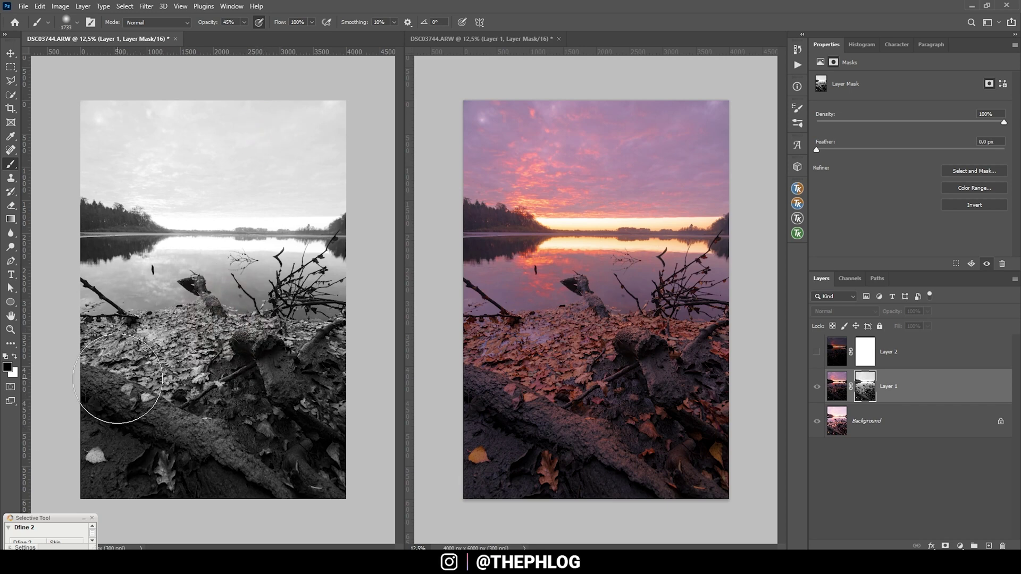
{"action": "mouse_move", "coordinate": [129, 409]}
{"action": "left_mouse_down"}
{"action": "mouse_move", "coordinate": [140, 377]}
{"action": "mouse_move", "coordinate": [108, 392]}
{"action": "mouse_move", "coordinate": [87, 461]}
{"action": "mouse_move", "coordinate": [253, 440]}
{"action": "mouse_move", "coordinate": [147, 388]}
{"action": "mouse_move", "coordinate": [132, 405]}
{"action": "mouse_move", "coordinate": [178, 388]}
{"action": "mouse_move", "coordinate": [112, 377]}
{"action": "mouse_move", "coordinate": [300, 387]}
{"action": "mouse_move", "coordinate": [350, 376]}
{"action": "mouse_move", "coordinate": [146, 373]}
{"action": "mouse_move", "coordinate": [178, 379]}
{"action": "mouse_move", "coordinate": [149, 380]}
{"action": "mouse_move", "coordinate": [165, 410]}
{"action": "mouse_move", "coordinate": [108, 400]}
{"action": "mouse_move", "coordinate": [169, 387]}
{"action": "mouse_move", "coordinate": [194, 421]}
{"action": "mouse_move", "coordinate": [129, 414]}
{"action": "mouse_move", "coordinate": [182, 406]}
{"action": "mouse_move", "coordinate": [130, 430]}
{"action": "mouse_move", "coordinate": [187, 411]}
{"action": "mouse_move", "coordinate": [187, 444]}
{"action": "mouse_move", "coordinate": [162, 440]}
{"action": "mouse_move", "coordinate": [186, 431]}
{"action": "mouse_move", "coordinate": [134, 430]}
{"action": "mouse_move", "coordinate": [226, 468]}
{"action": "mouse_move", "coordinate": [296, 470]}
{"action": "mouse_move", "coordinate": [322, 441]}
{"action": "mouse_move", "coordinate": [146, 390]}
{"action": "mouse_move", "coordinate": [236, 447]}
{"action": "mouse_move", "coordinate": [250, 430]}
{"action": "mouse_move", "coordinate": [318, 419]}
{"action": "mouse_move", "coordinate": [326, 435]}
{"action": "mouse_move", "coordinate": [320, 397]}
{"action": "mouse_move", "coordinate": [283, 384]}
{"action": "mouse_move", "coordinate": [216, 394]}
{"action": "mouse_move", "coordinate": [69, 388]}
{"action": "mouse_move", "coordinate": [121, 404]}
{"action": "mouse_move", "coordinate": [179, 403]}
{"action": "mouse_move", "coordinate": [127, 376]}
{"action": "mouse_move", "coordinate": [298, 397]}
{"action": "mouse_move", "coordinate": [291, 381]}
{"action": "mouse_move", "coordinate": [222, 378]}
{"action": "mouse_move", "coordinate": [328, 385]}
{"action": "mouse_move", "coordinate": [113, 383]}
{"action": "mouse_move", "coordinate": [277, 399]}
{"action": "mouse_move", "coordinate": [253, 408]}
{"action": "mouse_move", "coordinate": [256, 419]}
{"action": "mouse_move", "coordinate": [171, 414]}
{"action": "mouse_move", "coordinate": [276, 405]}
{"action": "mouse_move", "coordinate": [348, 380]}
{"action": "mouse_move", "coordinate": [303, 266]}
{"action": "mouse_move", "coordinate": [202, 177]}
{"action": "mouse_move", "coordinate": [139, 213]}
{"action": "left_mouse_up"}
- Brush white in Overlay mode at 26% opacity with a ~1077 px brush over the sky
{"action": "key", "text": "x"}
{"action": "key", "text": "bracketleft"}
{"action": "key", "text": "bracketleft"}
{"action": "key", "text": "bracketleft"}
{"action": "key", "text": "shift+alt+o"}
{"action": "key", "text": "2"}
{"action": "key", "text": "6"}
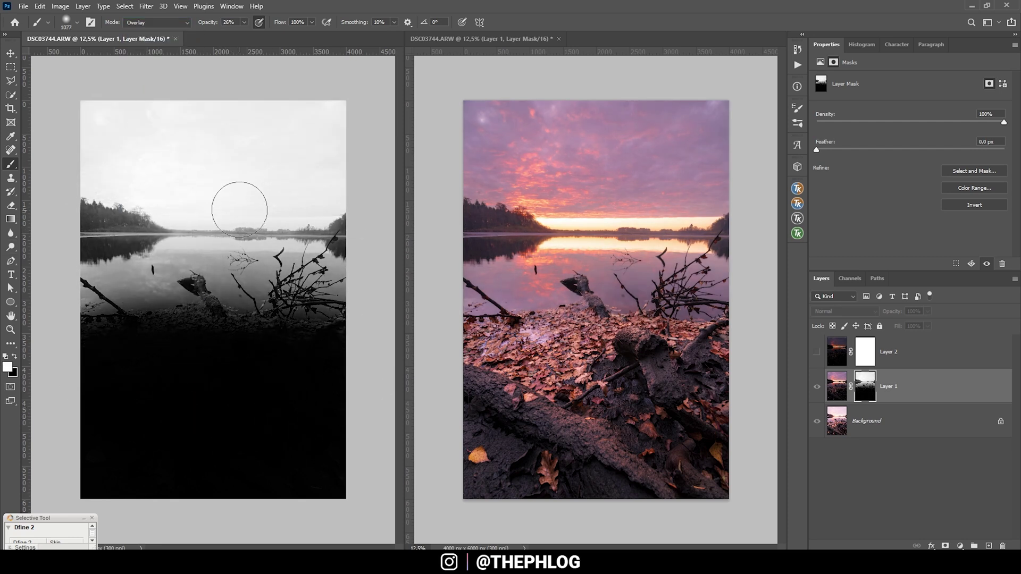
{"action": "mouse_move", "coordinate": [246, 208]}
{"action": "left_mouse_down"}
{"action": "mouse_move", "coordinate": [153, 177]}
{"action": "mouse_move", "coordinate": [155, 169]}
{"action": "mouse_move", "coordinate": [90, 172]}
{"action": "mouse_move", "coordinate": [330, 187]}
{"action": "mouse_move", "coordinate": [335, 173]}
{"action": "mouse_move", "coordinate": [125, 146]}
{"action": "mouse_move", "coordinate": [114, 119]}
{"action": "left_mouse_up"}
{"action": "mouse_move", "coordinate": [215, 130]}
{"action": "left_mouse_down"}
{"action": "mouse_move", "coordinate": [310, 121]}
{"action": "mouse_move", "coordinate": [230, 130]}
{"action": "mouse_move", "coordinate": [197, 164]}
{"action": "mouse_move", "coordinate": [255, 128]}
{"action": "mouse_move", "coordinate": [176, 228]}
{"action": "left_mouse_up"}
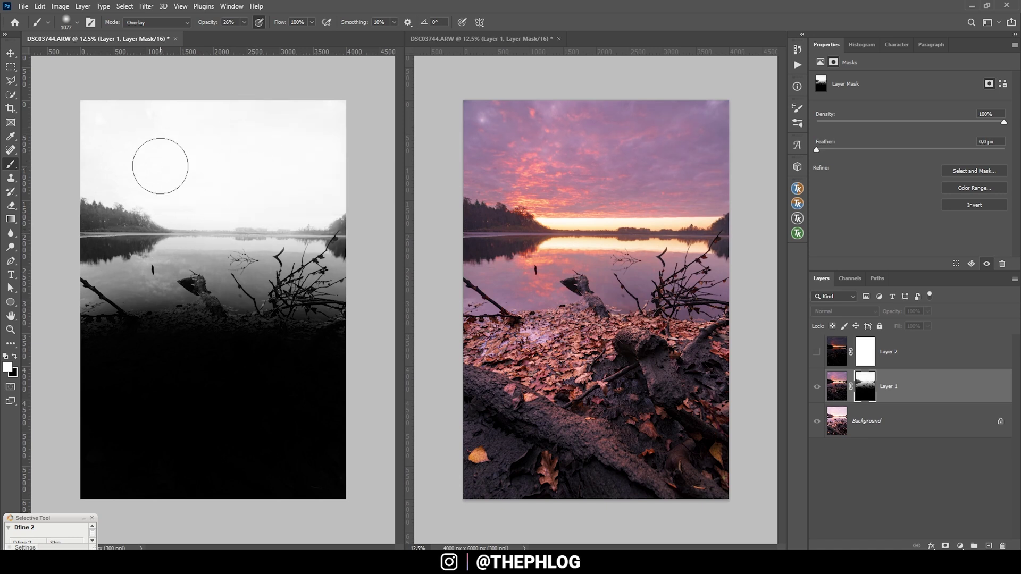
{"action": "left_click", "coordinate": [175, 38]}
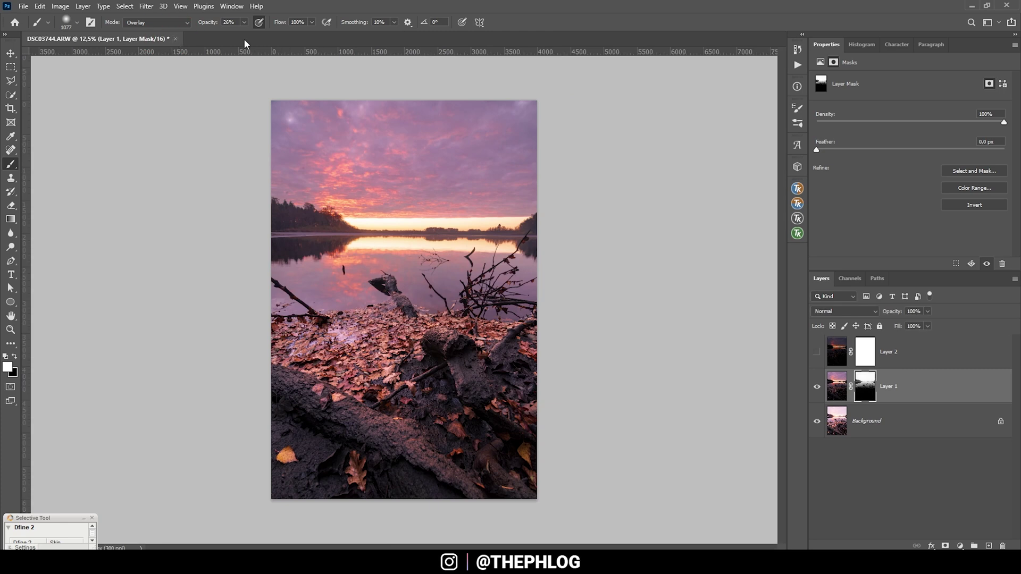
- Close the separate mask document and the luminosity panel, and make Layer 2 active
{"action": "left_click", "coordinate": [797, 203]}
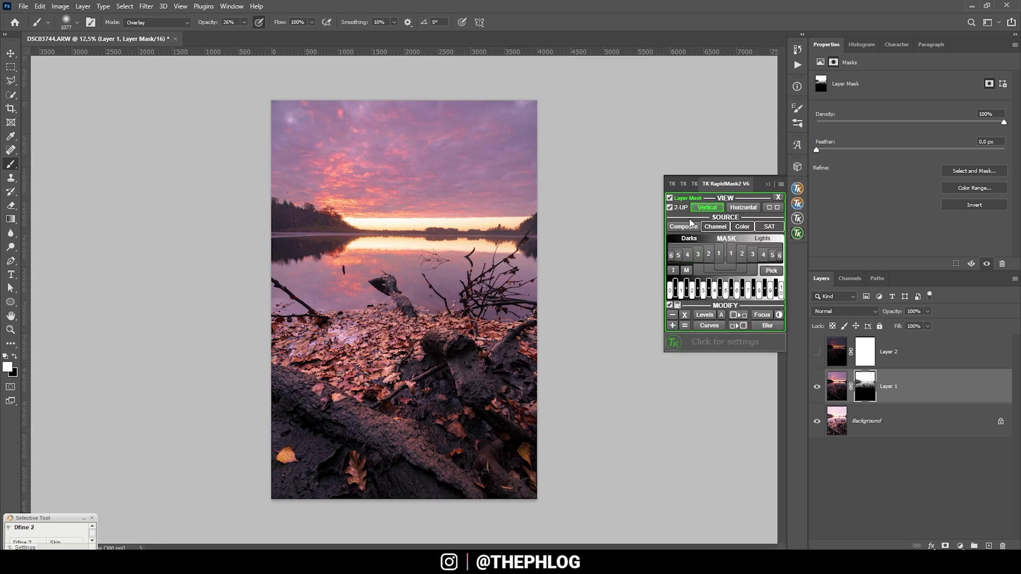
{"action": "left_click", "coordinate": [767, 183]}
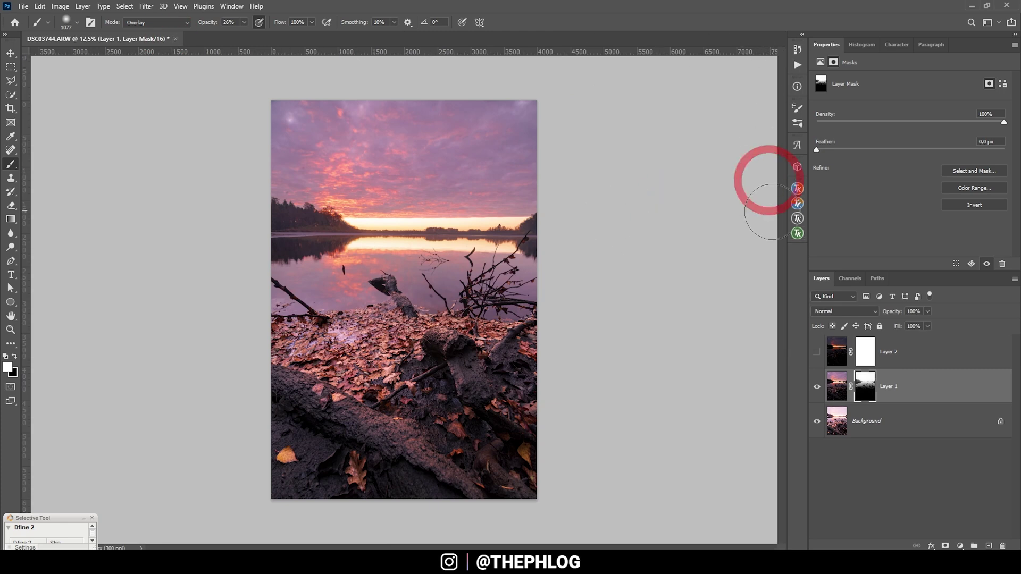
{"action": "left_click", "coordinate": [831, 363]}
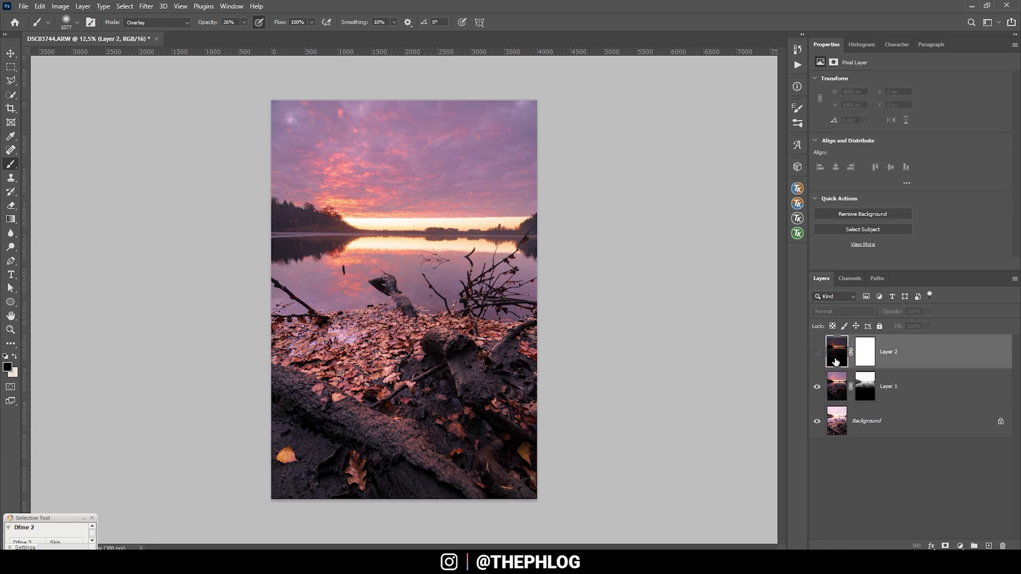
- Add a Composite luminosity mask to Layer 2 and view it beside the photo in vertical 2-Up
{"action": "left_click", "coordinate": [798, 234]}
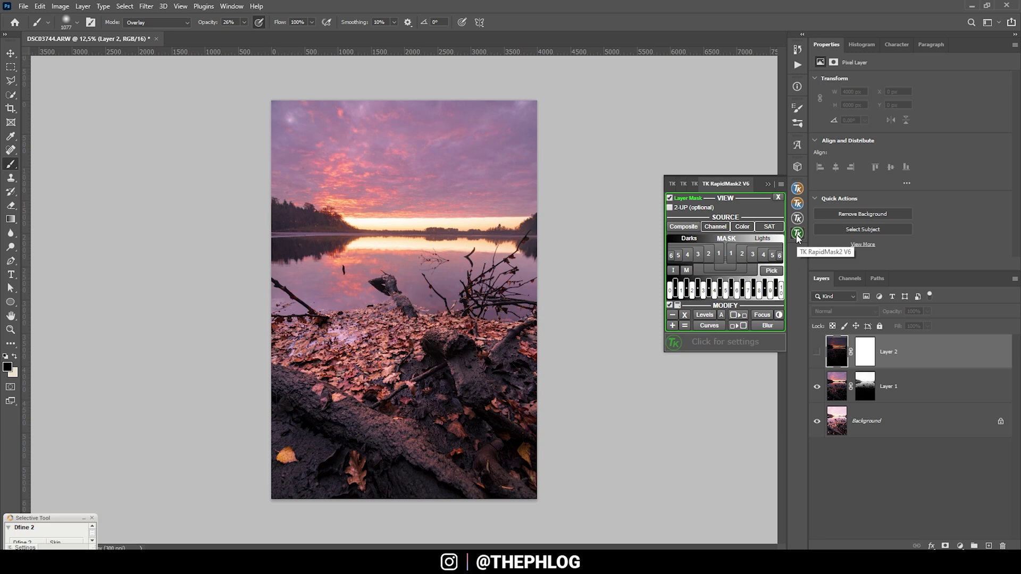
{"action": "left_click", "coordinate": [683, 227]}
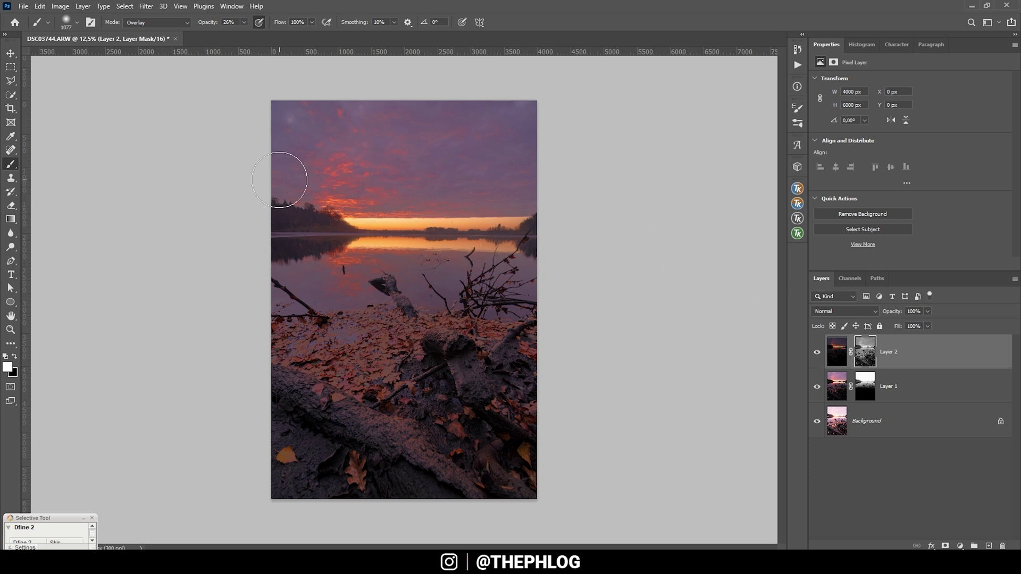
{"action": "left_click", "coordinate": [798, 188]}
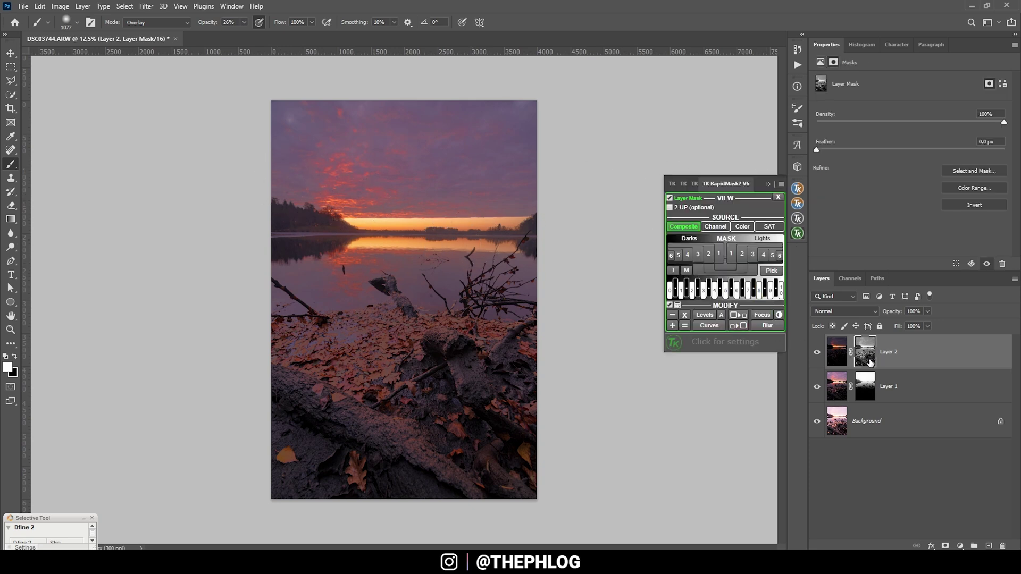
{"action": "left_click", "coordinate": [670, 207]}
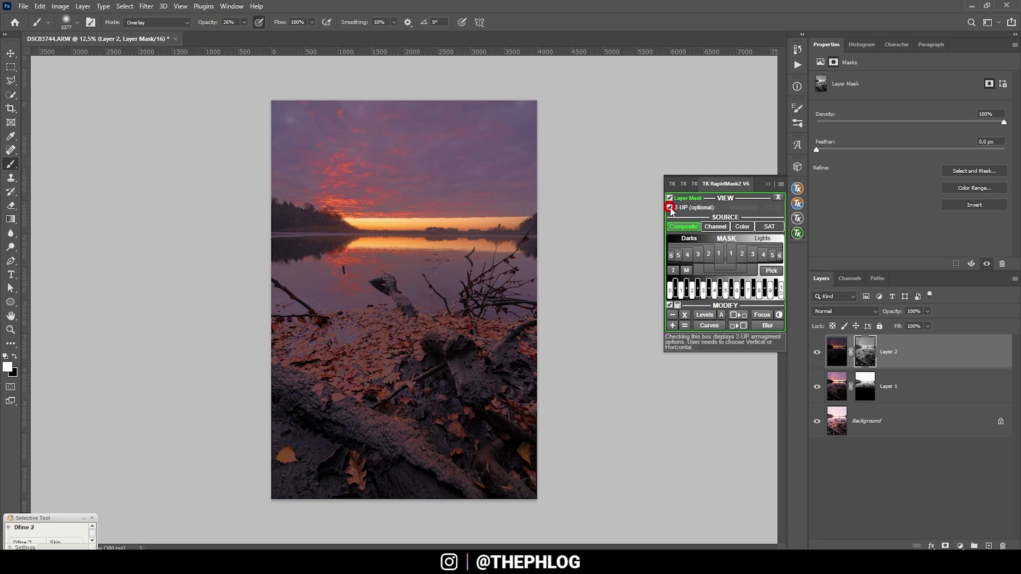
{"action": "left_click", "coordinate": [707, 208]}
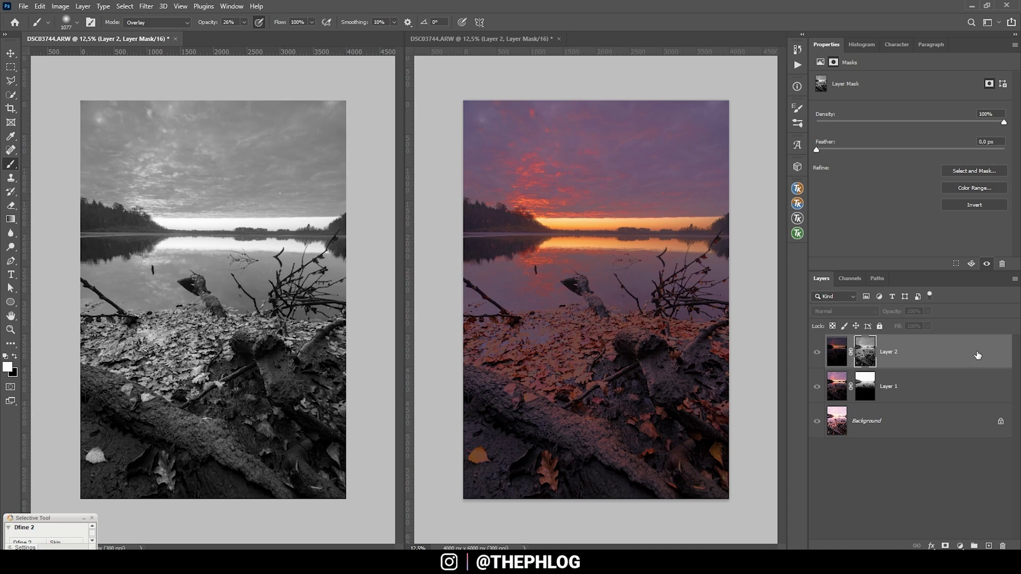
- Fill Layer 2's mask with black at Normal blending to hide the layer
{"action": "left_click", "coordinate": [15, 356]}
{"action": "left_click_drag", "start_coordinate": [244, 22], "coordinate": [262, 37]}
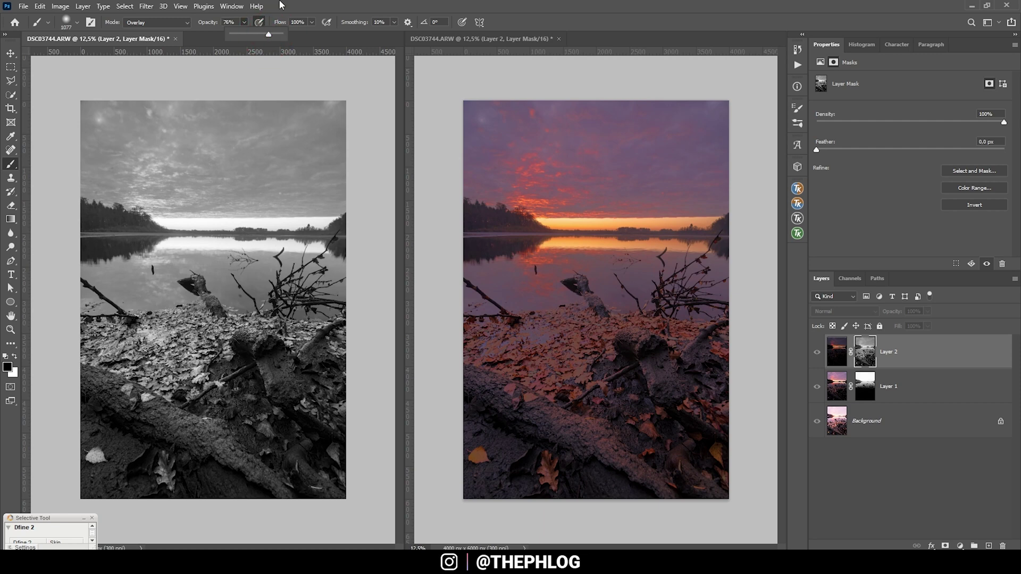
{"action": "key", "text": "shift+alt+n"}
{"action": "mouse_move", "coordinate": [106, 256]}
{"action": "left_mouse_down"}
{"action": "mouse_move", "coordinate": [263, 463]}
{"action": "mouse_move", "coordinate": [351, 171]}
{"action": "mouse_move", "coordinate": [159, 133]}
{"action": "left_mouse_up"}
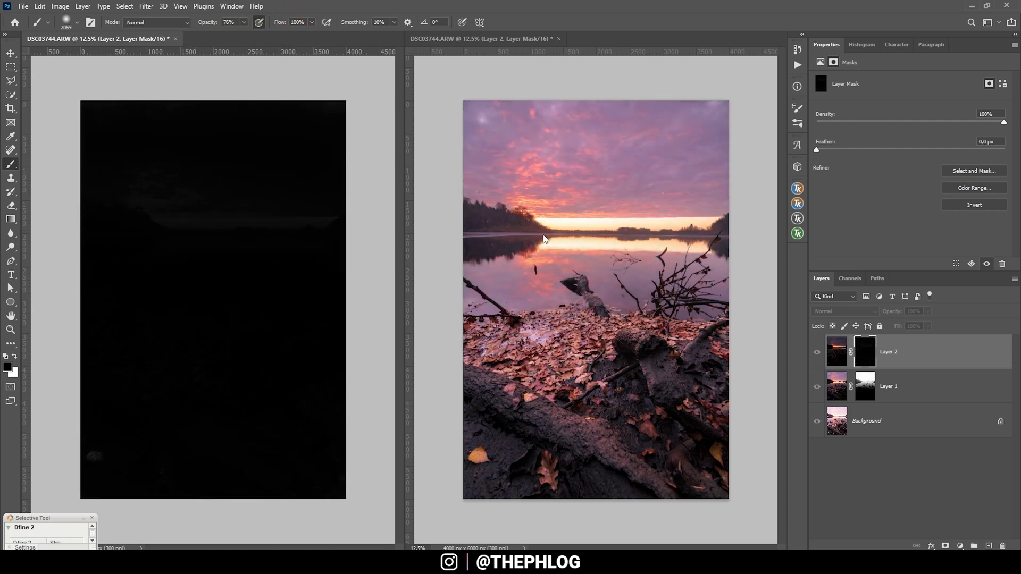
{"action": "key", "text": "shift+alt+o"}
- Paint white at about 24% opacity along the top of the mask with a 1557 px brush
{"action": "left_click", "coordinate": [16, 356]}
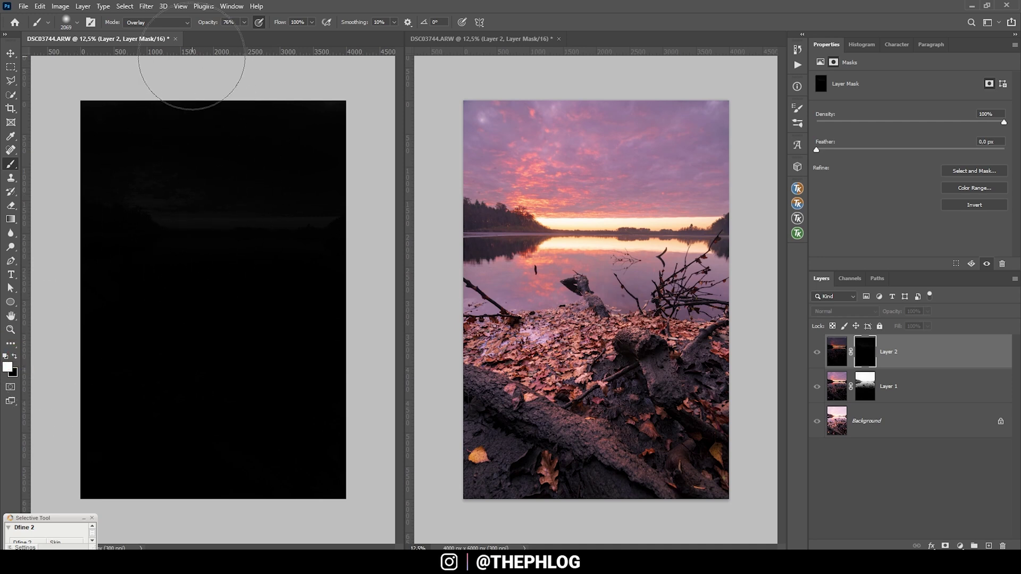
{"action": "key", "text": "shift+alt+n"}
{"action": "left_click", "coordinate": [244, 22]}
{"action": "left_click_drag", "start_coordinate": [243, 35], "coordinate": [219, 37]}
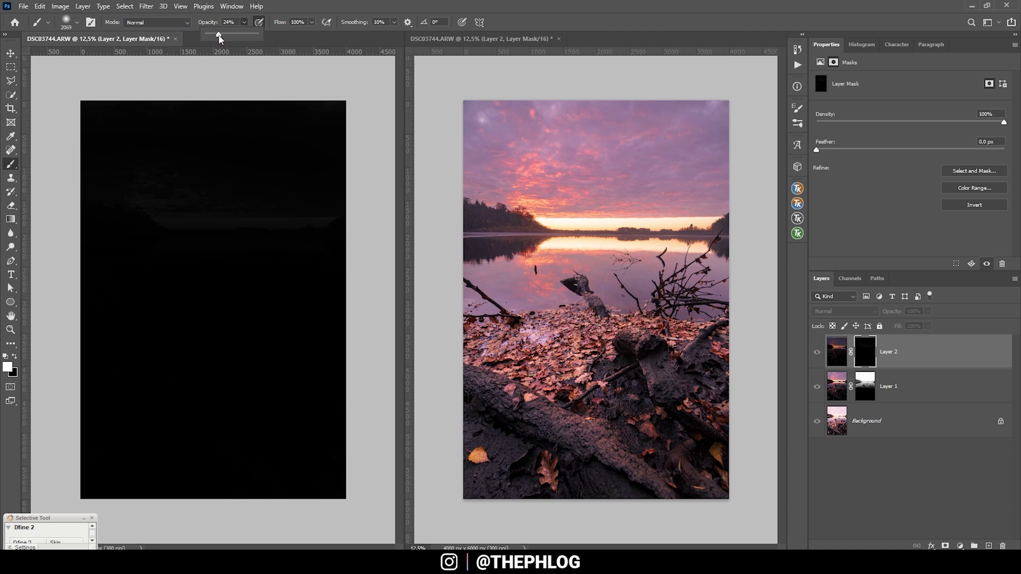
{"action": "left_click", "coordinate": [275, 6]}
{"action": "key", "text": "bracketleft"}
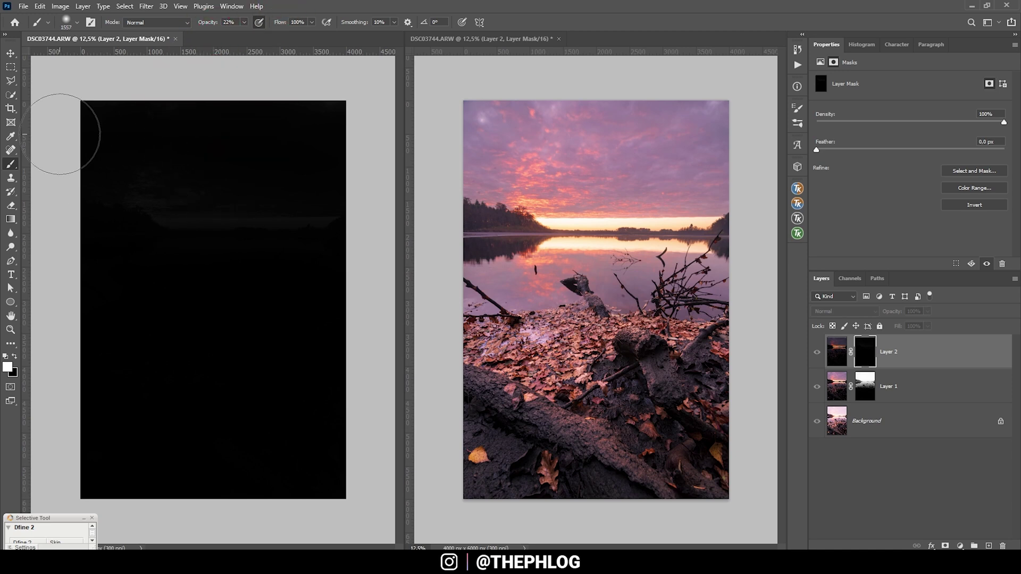
{"action": "mouse_move", "coordinate": [57, 125]}
{"action": "left_mouse_down"}
{"action": "mouse_move", "coordinate": [200, 92]}
{"action": "mouse_move", "coordinate": [339, 100]}
{"action": "left_mouse_up"}
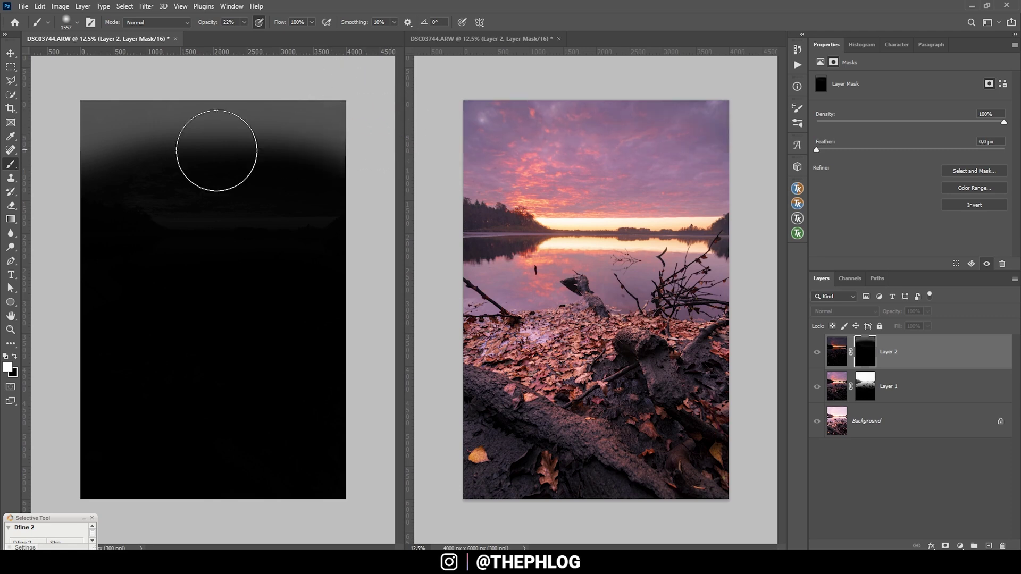
- Brighten the sky area of the mask with a 3541 px brush, then reset brush to 14% opacity
{"action": "right_click", "coordinate": [152, 142], "text": "alt"}
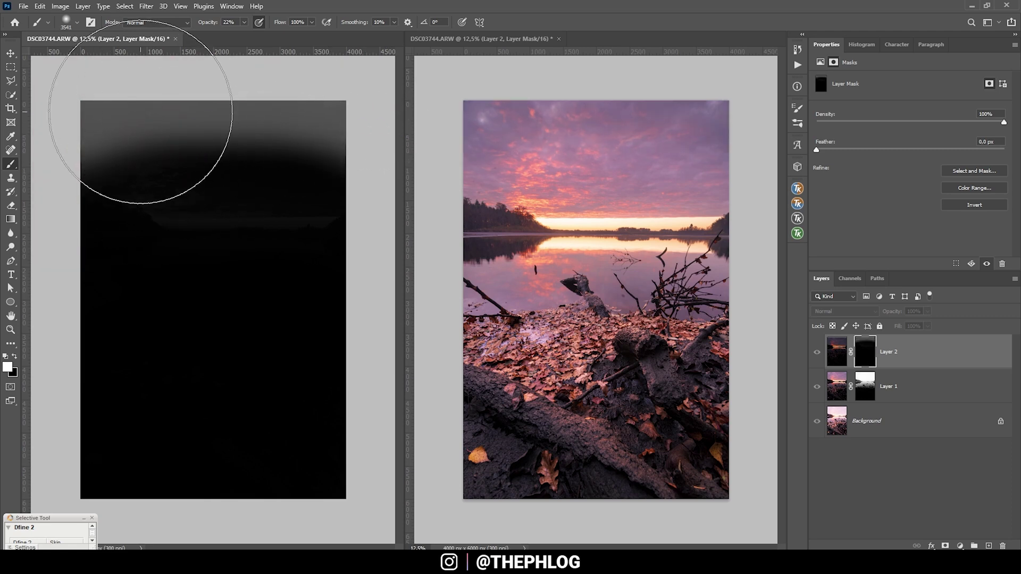
{"action": "mouse_move", "coordinate": [133, 91]}
{"action": "left_mouse_down"}
{"action": "mouse_move", "coordinate": [230, 92]}
{"action": "mouse_move", "coordinate": [186, 112]}
{"action": "mouse_move", "coordinate": [49, 64]}
{"action": "mouse_move", "coordinate": [204, 150]}
{"action": "mouse_move", "coordinate": [352, 145]}
{"action": "mouse_move", "coordinate": [257, 63]}
{"action": "mouse_move", "coordinate": [32, 146]}
{"action": "mouse_move", "coordinate": [211, 287]}
{"action": "mouse_move", "coordinate": [137, 217]}
{"action": "left_mouse_up"}
{"action": "right_click", "coordinate": [228, 141], "text": "alt"}
{"action": "right_click", "coordinate": [137, 216], "text": "alt"}
{"action": "key", "text": "1"}
{"action": "key", "text": "4"}
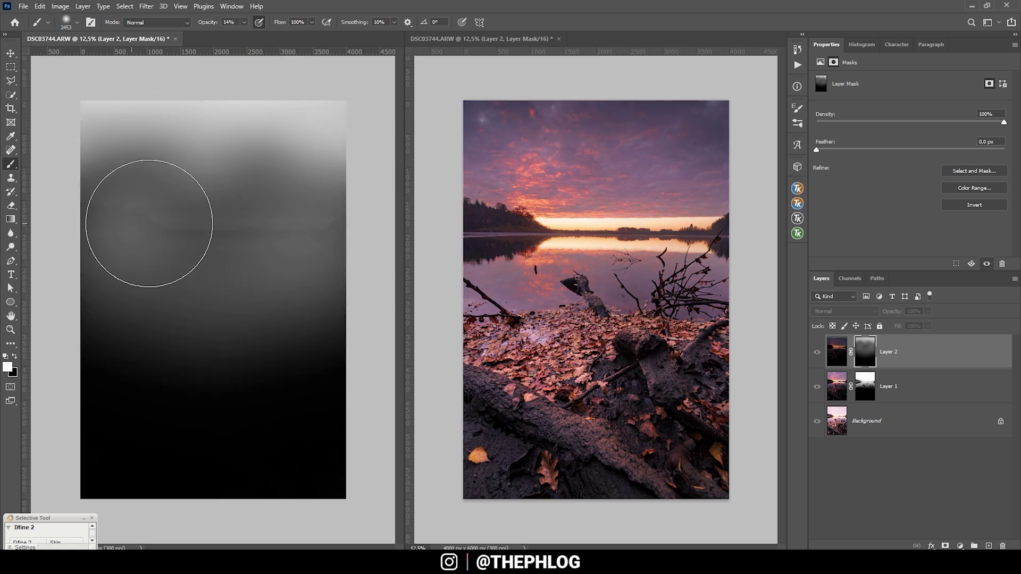
- Close the mask preview document and select all three layers
{"action": "left_click", "coordinate": [176, 39]}
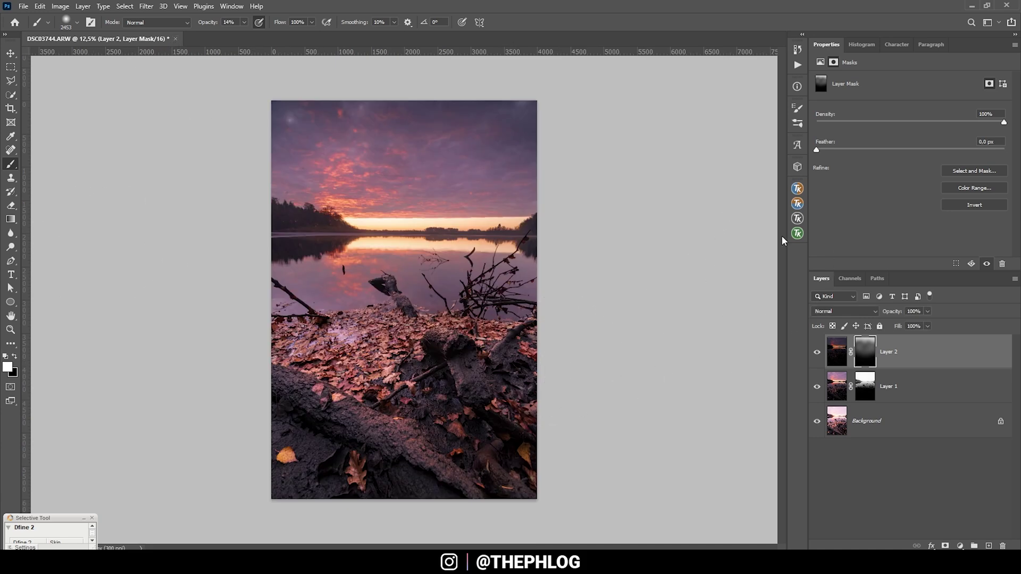
{"action": "left_click", "coordinate": [798, 234]}
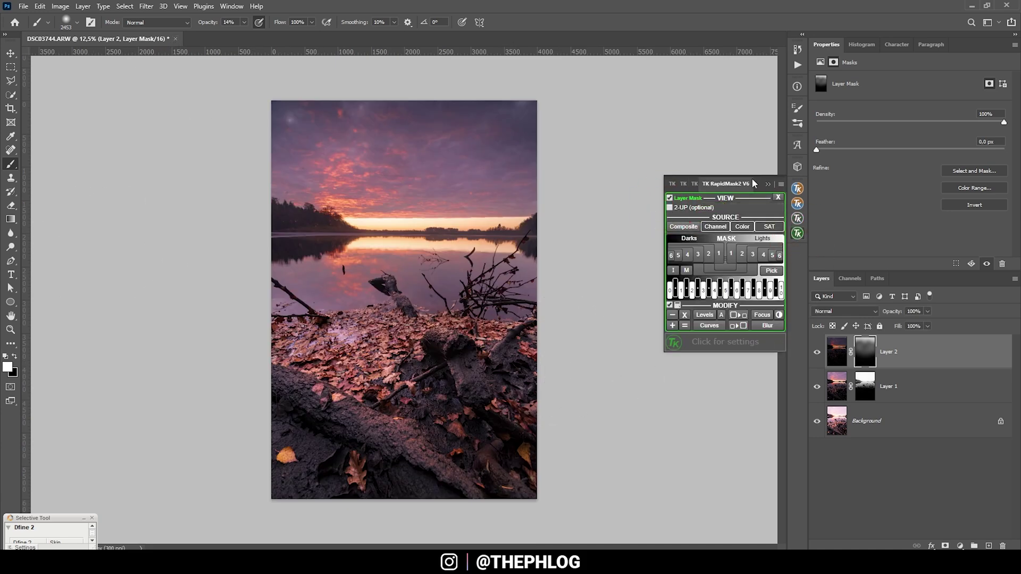
{"action": "left_click", "coordinate": [907, 429], "text": "shift"}
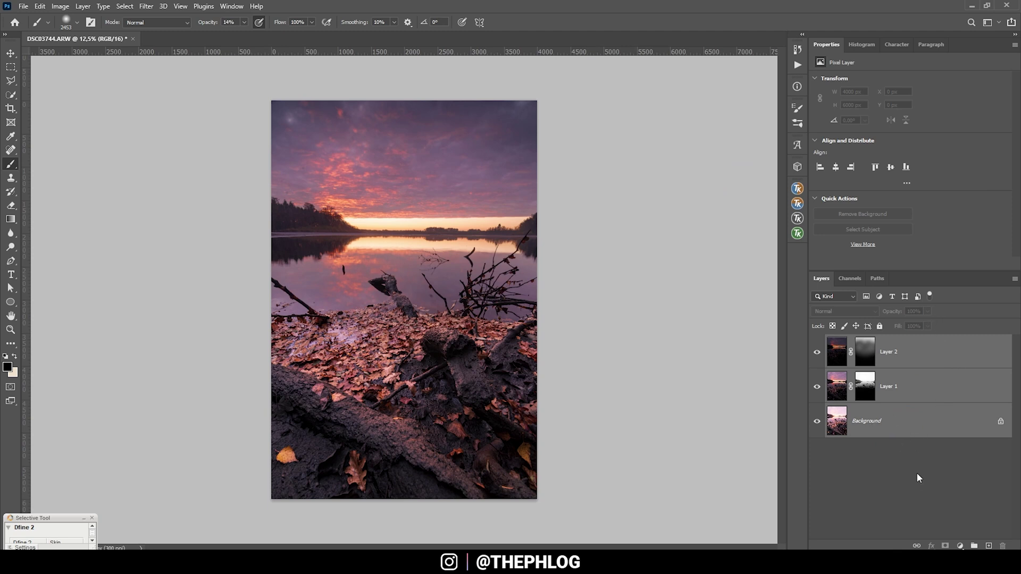
- Merge all layers into one Background and spot-heal three dust spots in the sky
{"action": "key", "text": "ctrl+e"}
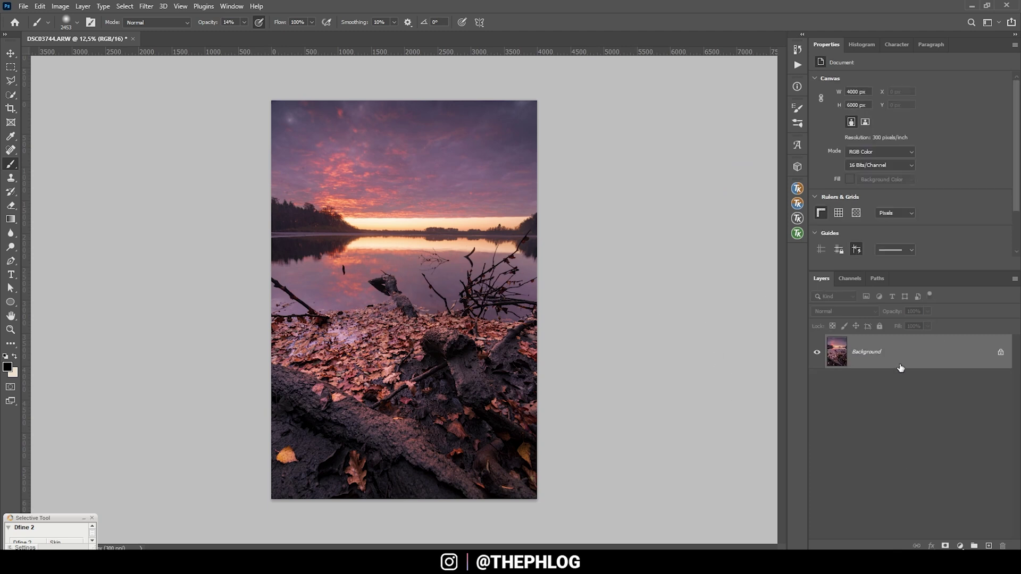
{"action": "left_click", "coordinate": [7, 152]}
{"action": "scroll", "coordinate": [306, 198], "scroll_direction": "up", "scroll_amount": 5}
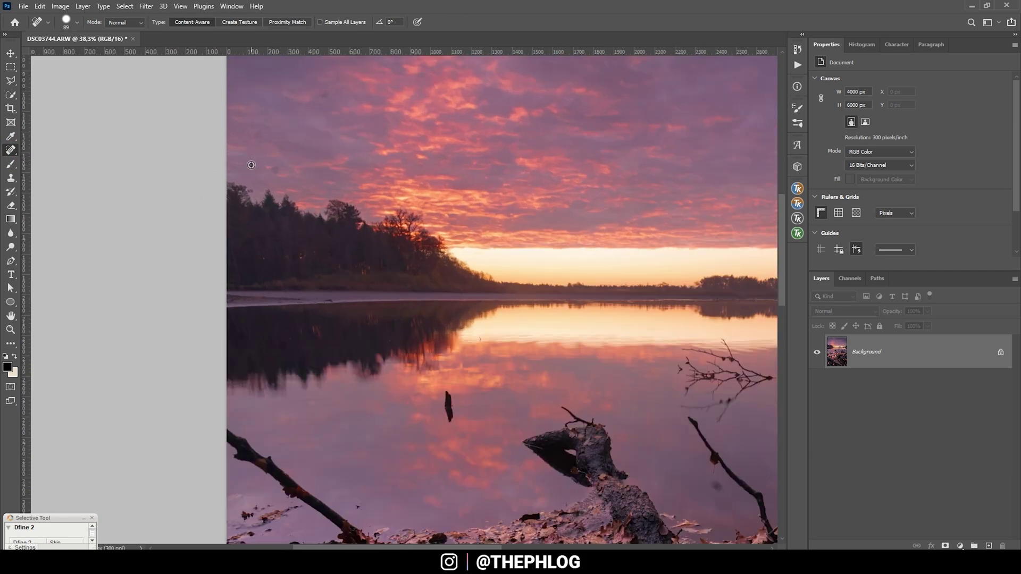
{"action": "scroll", "coordinate": [251, 164], "scroll_direction": "up", "scroll_amount": 2}
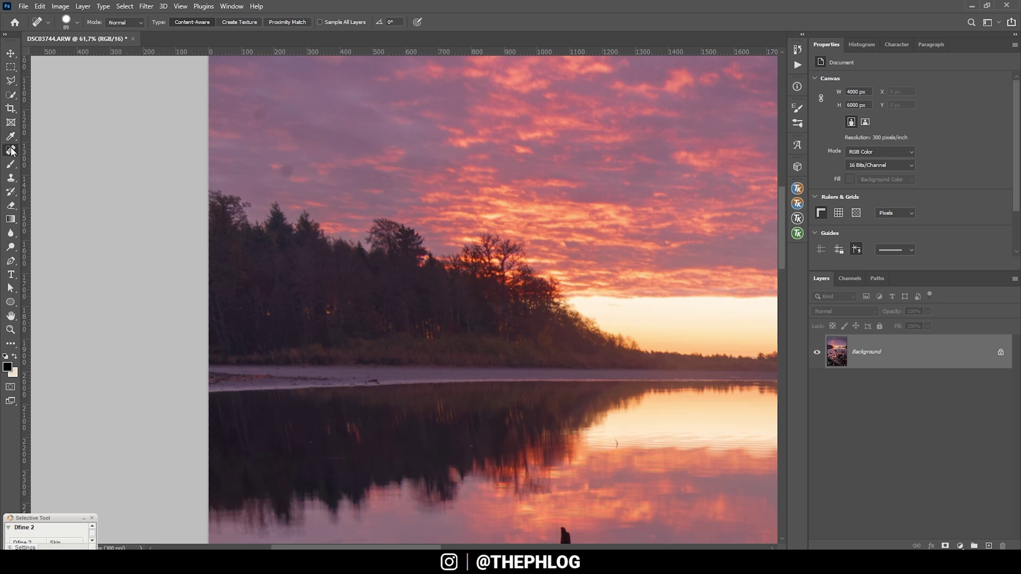
{"action": "left_click", "coordinate": [290, 168]}
{"action": "scroll", "coordinate": [296, 175], "scroll_direction": "up", "scroll_amount": 3}
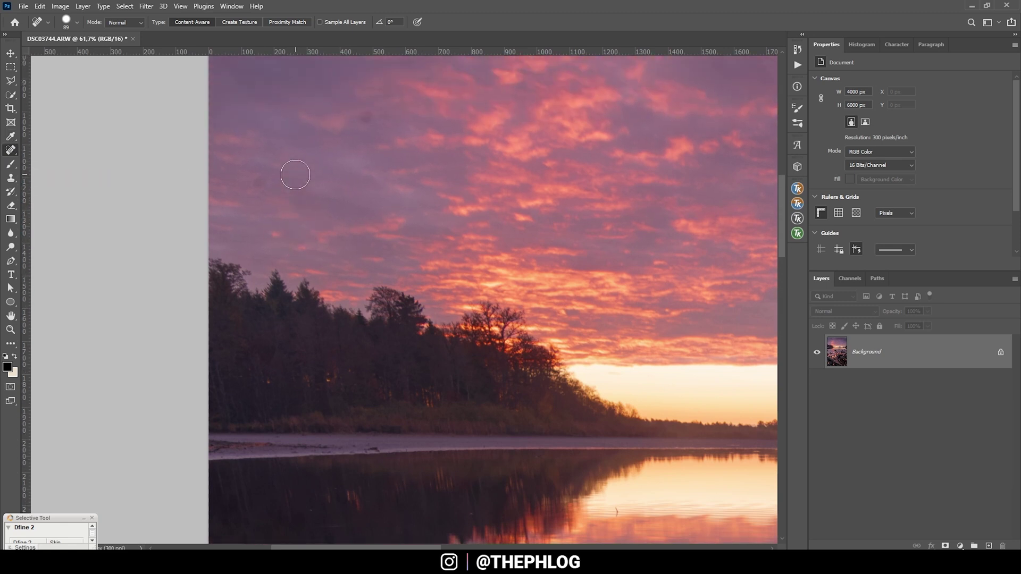
{"action": "left_click", "coordinate": [259, 183]}
{"action": "left_click", "coordinate": [364, 133]}
{"action": "scroll", "coordinate": [373, 149], "scroll_direction": "up", "scroll_amount": 5}
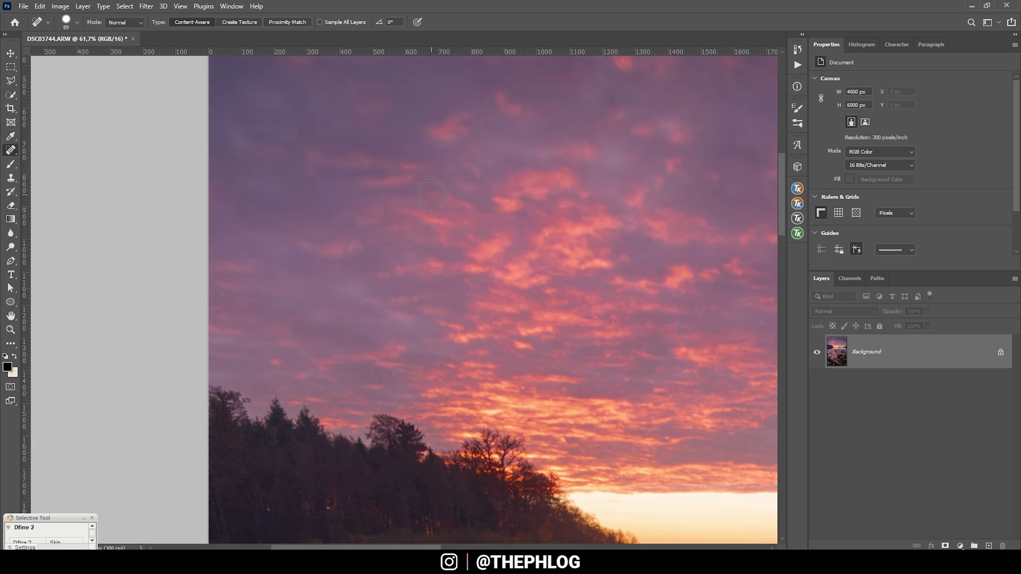
{"action": "scroll", "coordinate": [430, 194], "scroll_direction": "up", "scroll_amount": 5}
- Enlarge the healing brush and remove the floating branch and stray twigs from the water
{"action": "right_click", "coordinate": [308, 193], "text": "alt"}
{"action": "scroll", "coordinate": [589, 296], "scroll_direction": "down", "scroll_amount": 2}
{"action": "scroll", "coordinate": [426, 266], "scroll_direction": "right", "scroll_amount": 5}
{"action": "right_click", "coordinate": [250, 175], "text": "alt"}
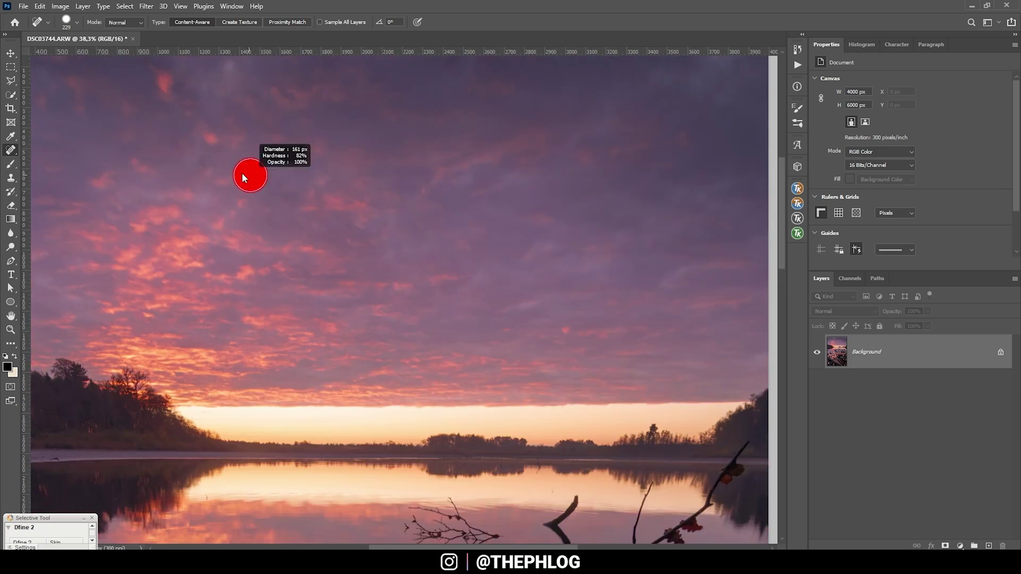
{"action": "scroll", "coordinate": [718, 194], "scroll_direction": "up", "scroll_amount": 2}
{"action": "scroll", "coordinate": [445, 484], "scroll_direction": "down", "scroll_amount": 5}
{"action": "scroll", "coordinate": [424, 239], "scroll_direction": "down", "scroll_amount": 2}
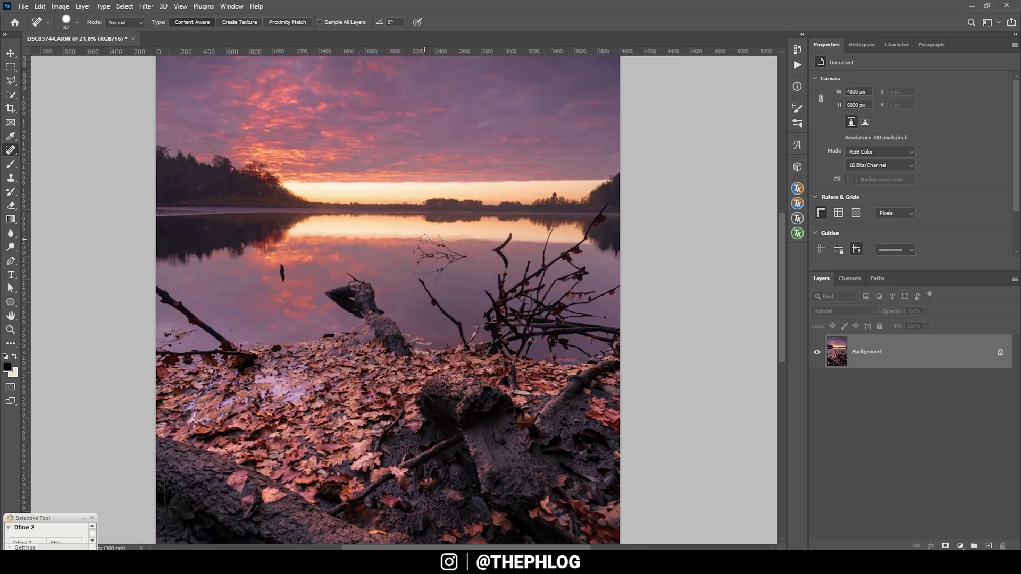
{"action": "scroll", "coordinate": [442, 263], "scroll_direction": "down", "scroll_amount": 2}
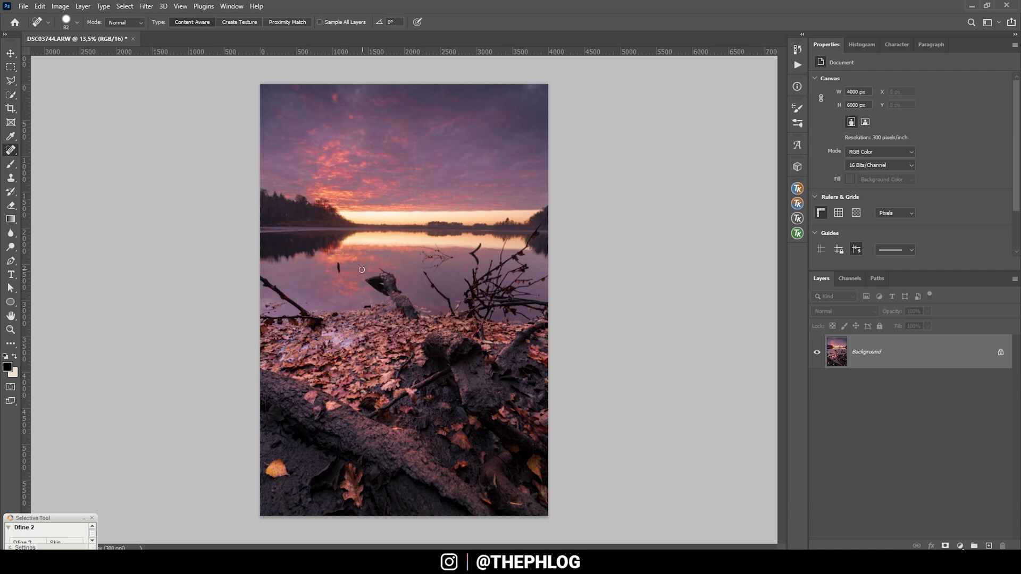
{"action": "scroll", "coordinate": [362, 270], "scroll_direction": "up", "scroll_amount": 5}
{"action": "left_click_drag", "start_coordinate": [221, 202], "coordinate": [341, 236]}
{"action": "left_click", "coordinate": [346, 308]}
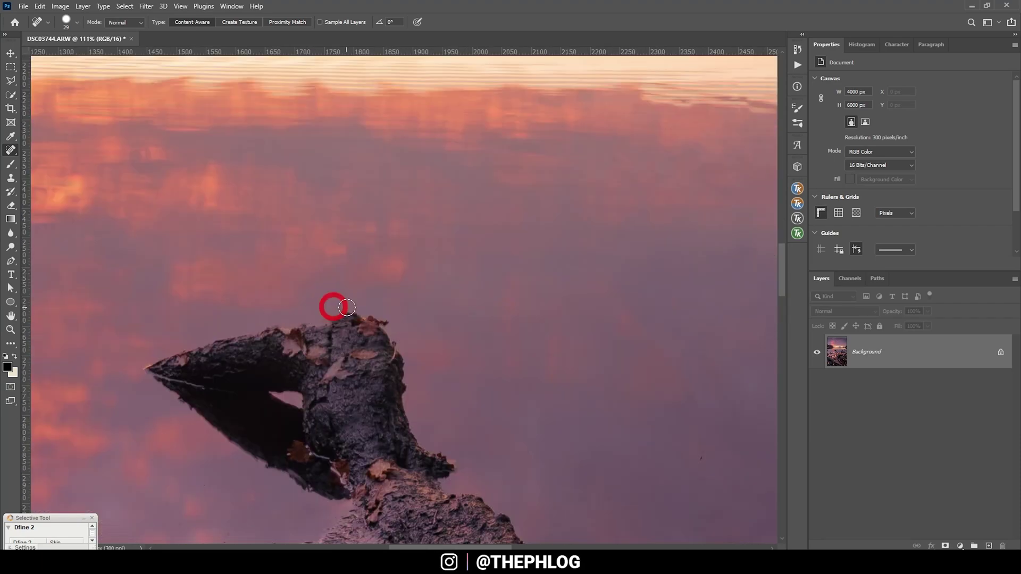
{"action": "left_click_drag", "start_coordinate": [650, 103], "coordinate": [627, 182]}
{"action": "left_click_drag", "start_coordinate": [559, 399], "coordinate": [597, 320]}
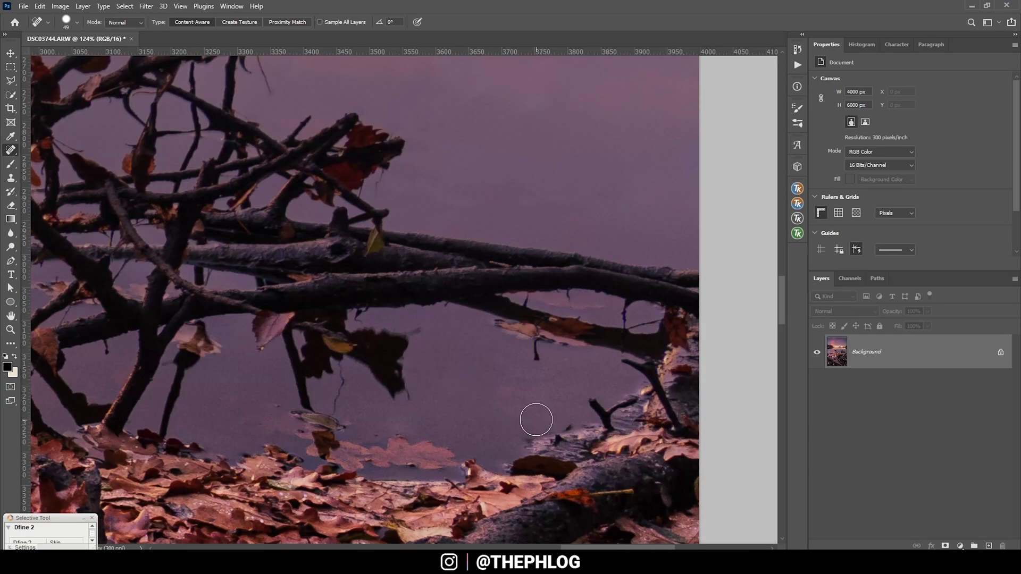
- Heal away the remaining unwanted twigs above the branches
{"action": "scroll", "coordinate": [536, 421], "scroll_direction": "down", "scroll_amount": 2}
{"action": "left_click_drag", "start_coordinate": [250, 212], "coordinate": [404, 261]}
{"action": "left_click_drag", "start_coordinate": [175, 250], "coordinate": [320, 272]}
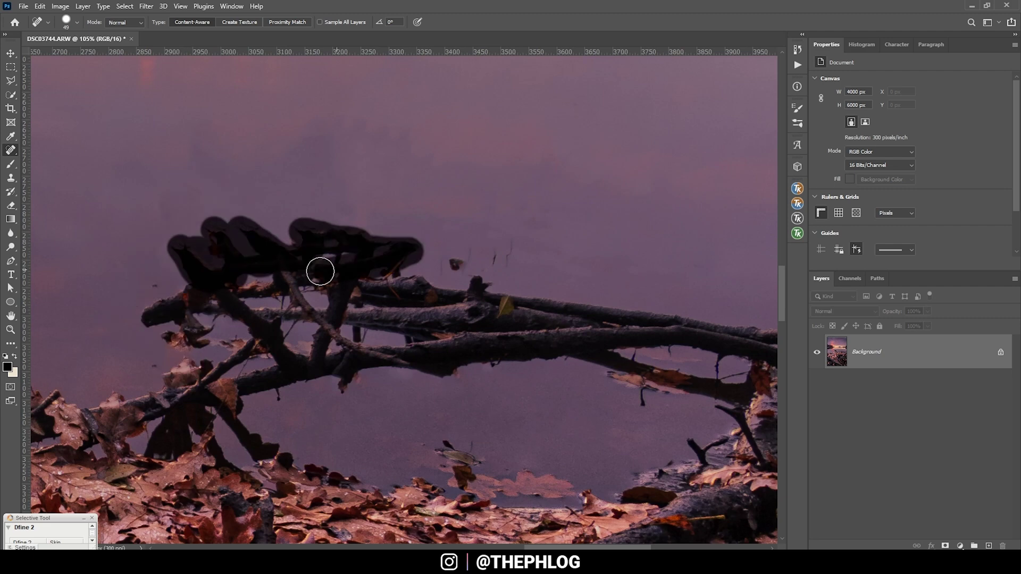
{"action": "scroll", "coordinate": [273, 360], "scroll_direction": "down", "scroll_amount": 2}
{"action": "scroll", "coordinate": [495, 358], "scroll_direction": "up", "scroll_amount": 2}
{"action": "scroll", "coordinate": [261, 394], "scroll_direction": "down", "scroll_amount": 2}
{"action": "key", "text": "s"}
{"action": "scroll", "coordinate": [328, 251], "scroll_direction": "down", "scroll_amount": 4}
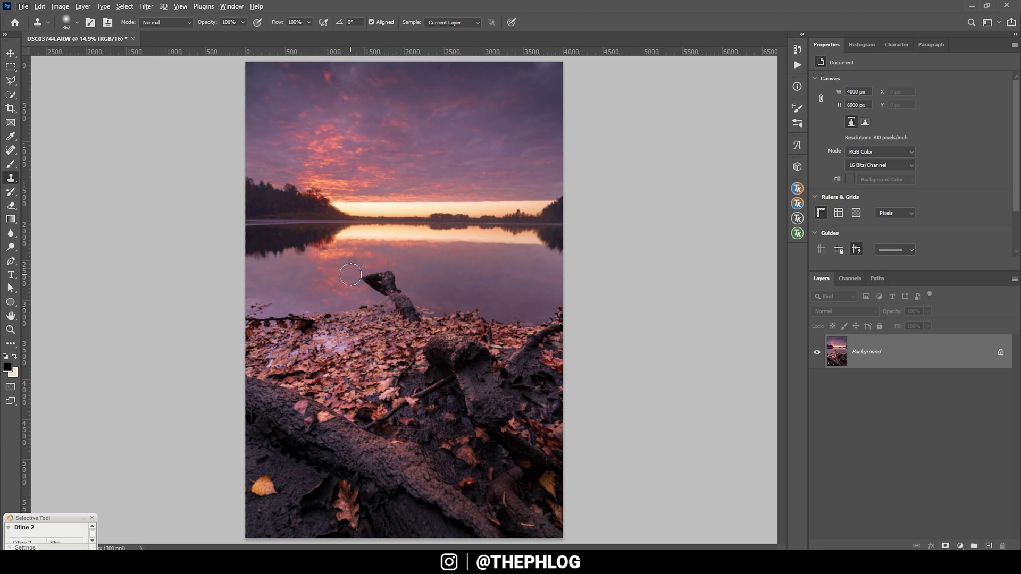
- Add a new empty layer above the photo and set it to Hard Light
{"action": "left_click", "coordinate": [988, 545]}
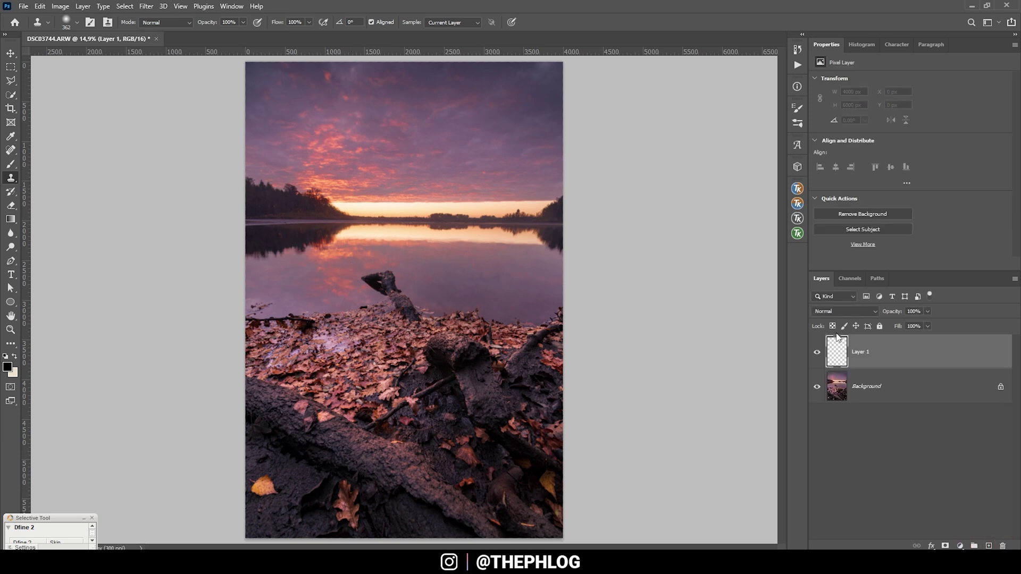
{"action": "left_click", "coordinate": [846, 312]}
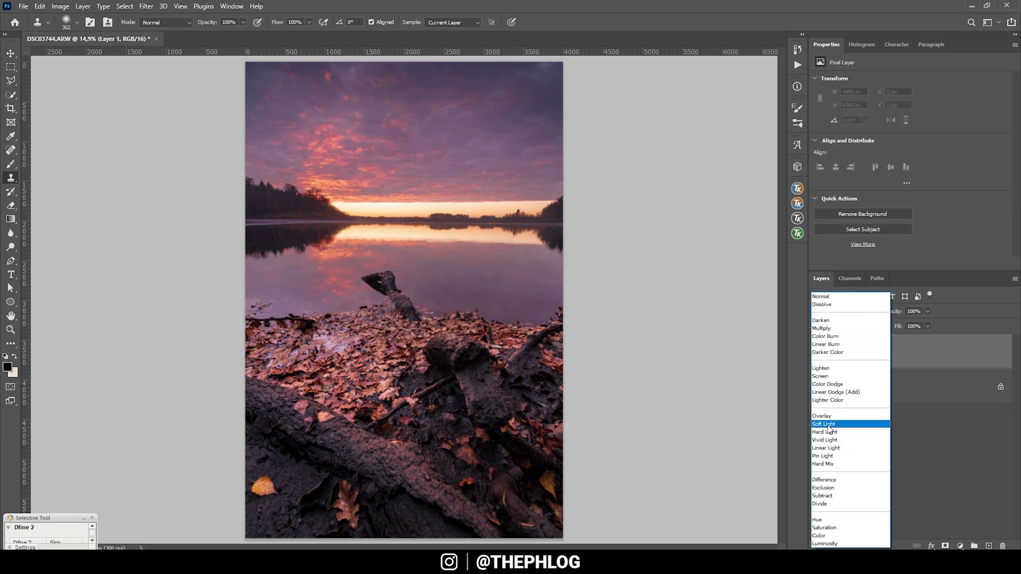
{"action": "left_click", "coordinate": [827, 432]}
- Sample the bright horizon sky colour and adjust it to a slightly warmer cream
{"action": "key", "text": "b"}
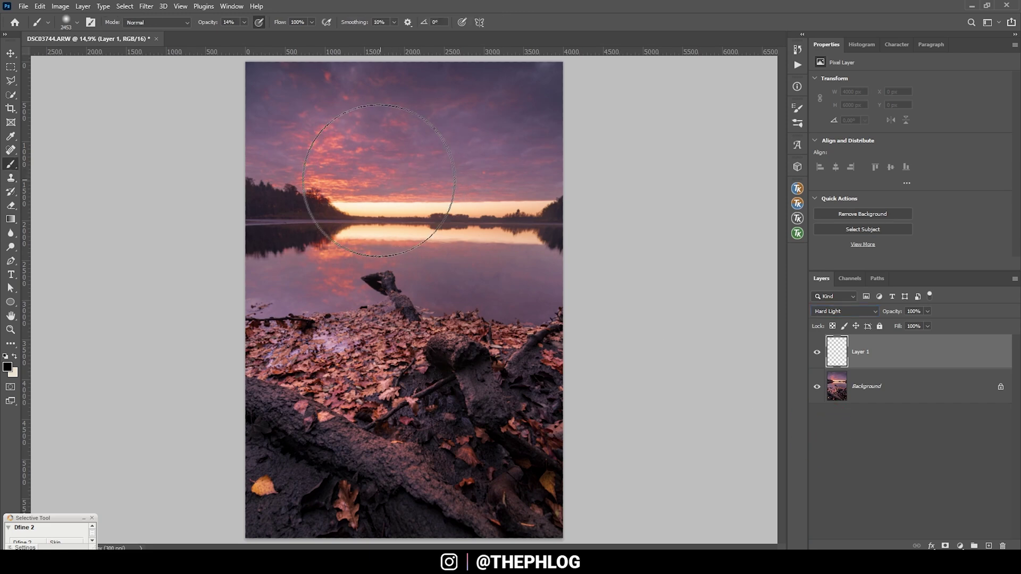
{"action": "left_click_drag", "start_coordinate": [375, 189], "coordinate": [333, 186]}
{"action": "scroll", "coordinate": [333, 186], "scroll_direction": "up", "scroll_amount": 5}
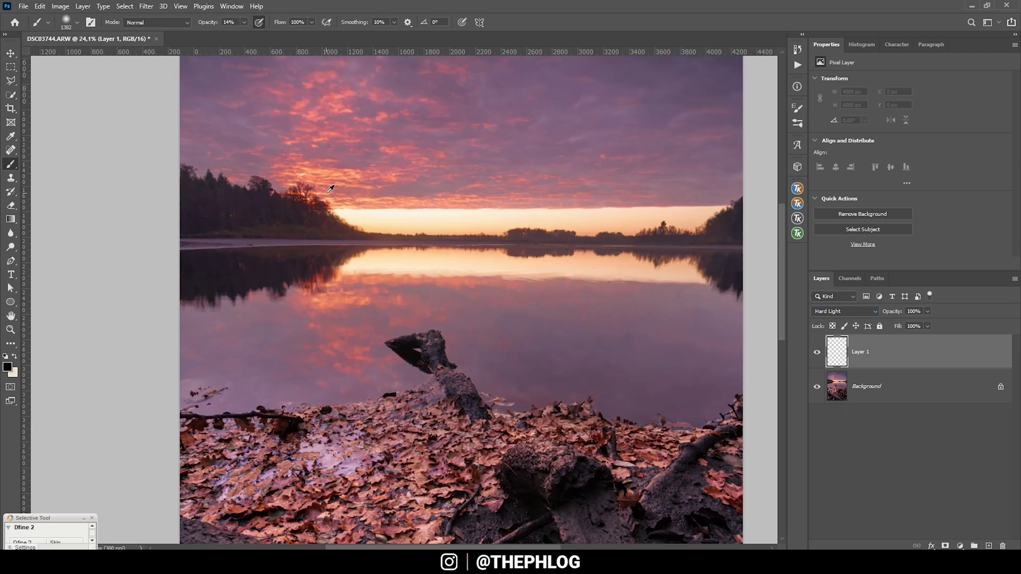
{"action": "left_click", "coordinate": [379, 224], "text": "alt"}
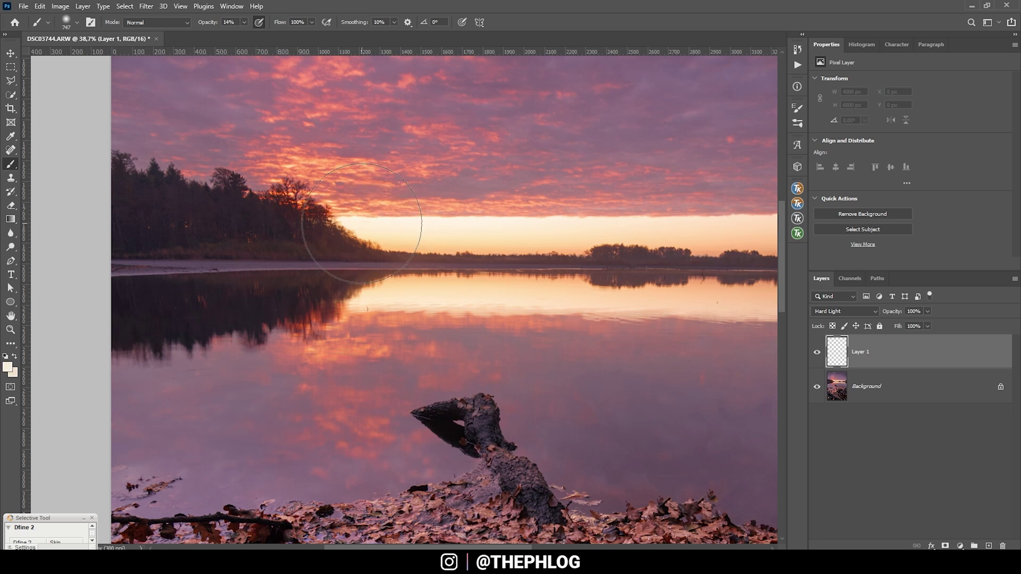
{"action": "left_click", "coordinate": [8, 367]}
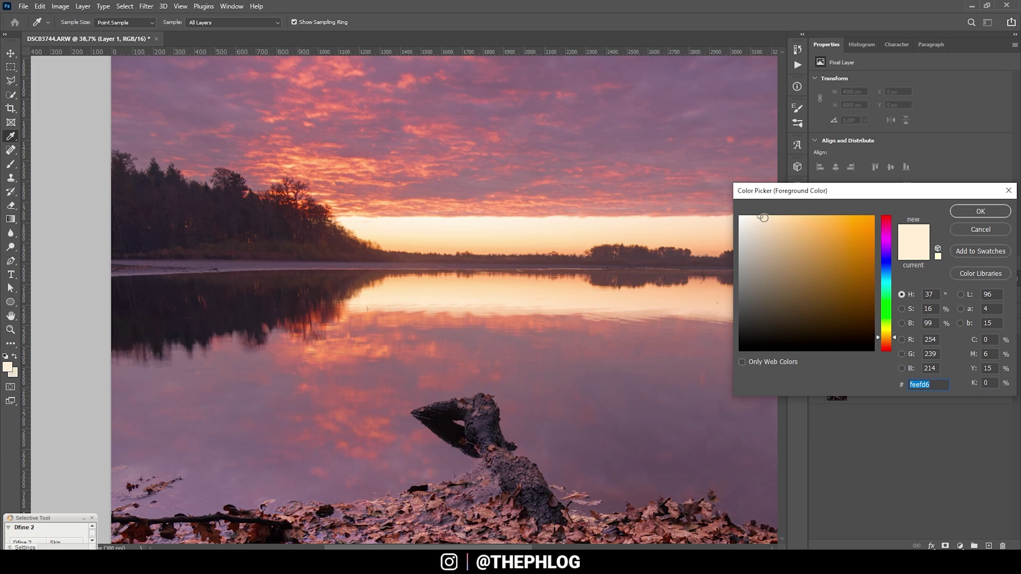
{"action": "left_click", "coordinate": [764, 216]}
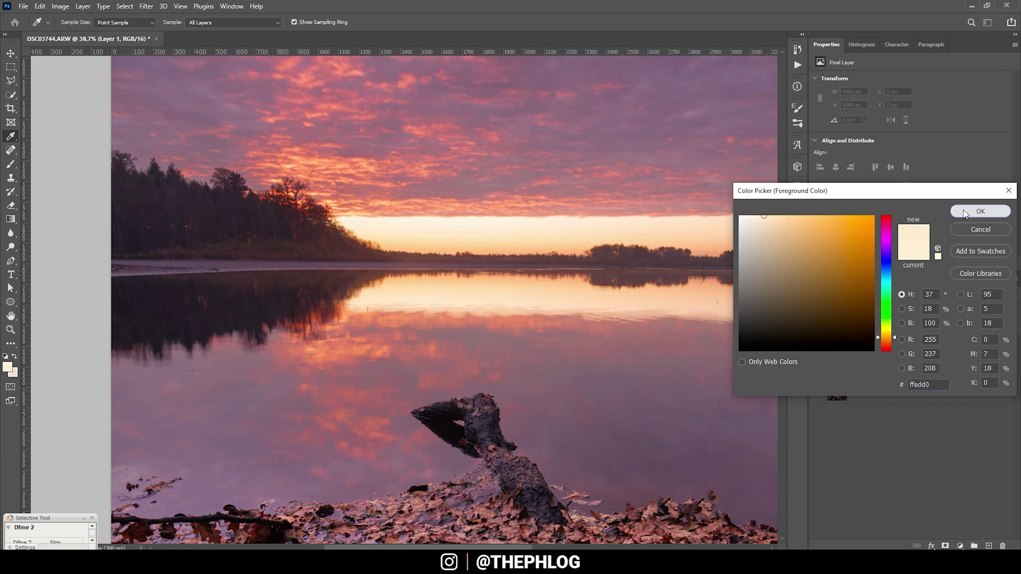
{"action": "left_click", "coordinate": [980, 212]}
- Paint a soft cream glow at 10% opacity where the sun meets the treeline
{"action": "key", "text": "b"}
{"action": "left_click", "coordinate": [244, 22]}
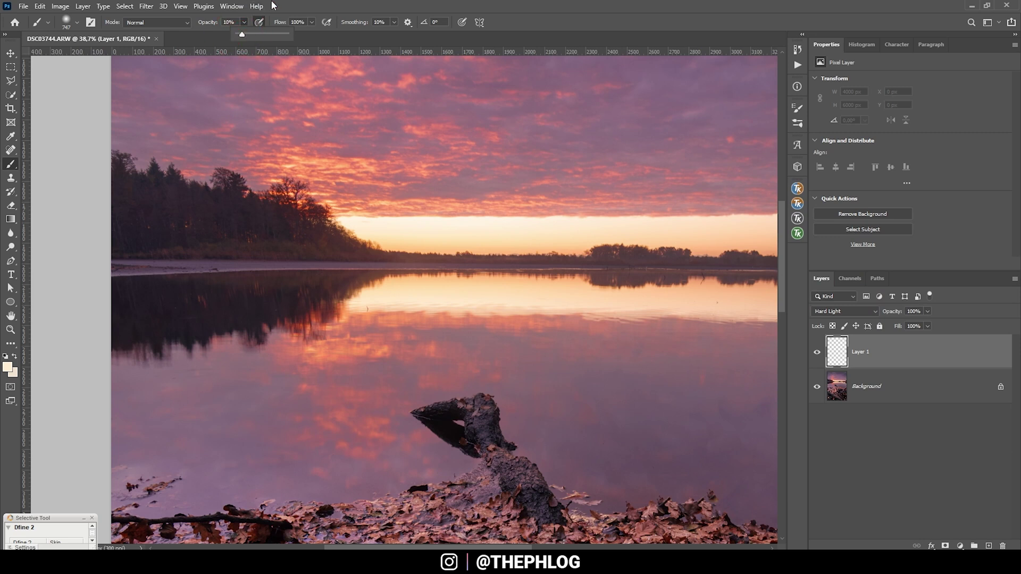
{"action": "left_click", "coordinate": [276, 15]}
{"action": "mouse_move", "coordinate": [348, 225]}
{"action": "left_mouse_down"}
{"action": "mouse_move", "coordinate": [317, 226]}
{"action": "mouse_move", "coordinate": [342, 222]}
{"action": "left_mouse_up"}
{"action": "scroll", "coordinate": [351, 229], "scroll_direction": "down", "scroll_amount": 2}
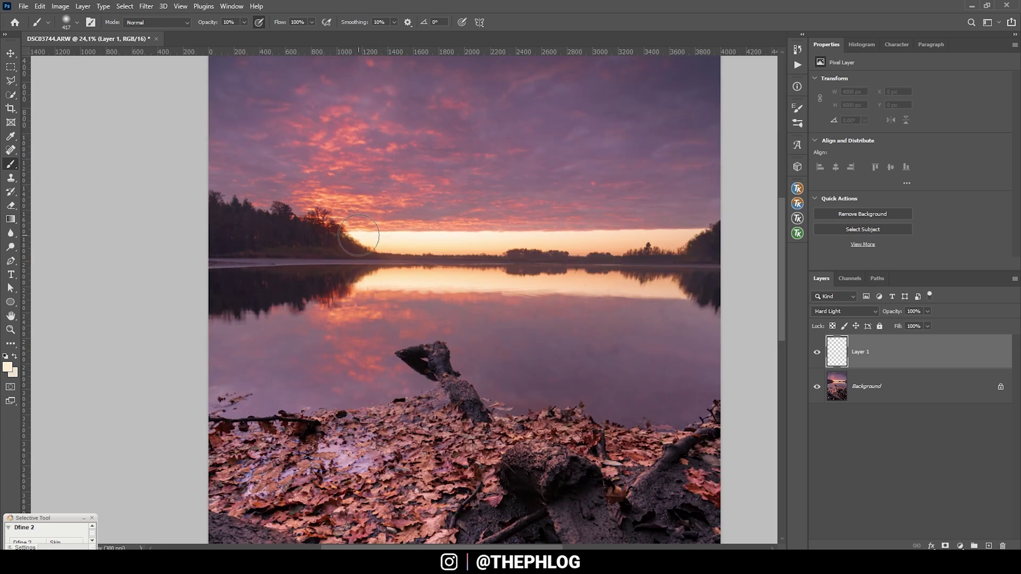
{"action": "mouse_move", "coordinate": [367, 231]}
{"action": "left_mouse_down"}
{"action": "mouse_move", "coordinate": [381, 241]}
{"action": "mouse_move", "coordinate": [365, 232]}
{"action": "mouse_move", "coordinate": [342, 269]}
{"action": "mouse_move", "coordinate": [346, 240]}
{"action": "mouse_move", "coordinate": [404, 226]}
{"action": "mouse_move", "coordinate": [376, 229]}
{"action": "left_mouse_up"}
{"action": "scroll", "coordinate": [506, 282], "scroll_direction": "down", "scroll_amount": 2}
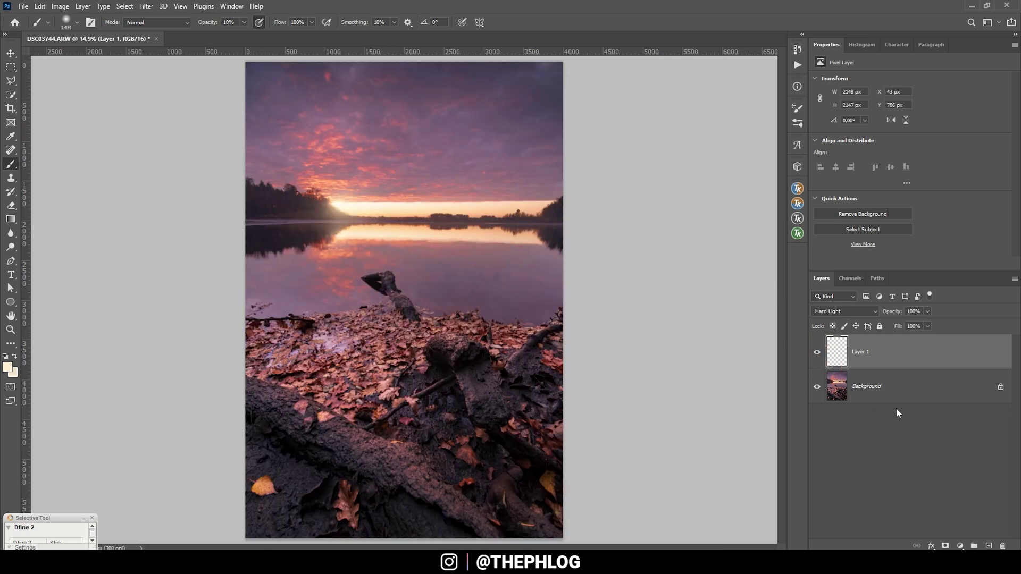
- Merge the glow layer into the Background and add a Curves adjustment with an S-curve
{"action": "left_click", "coordinate": [872, 391], "text": "shift"}
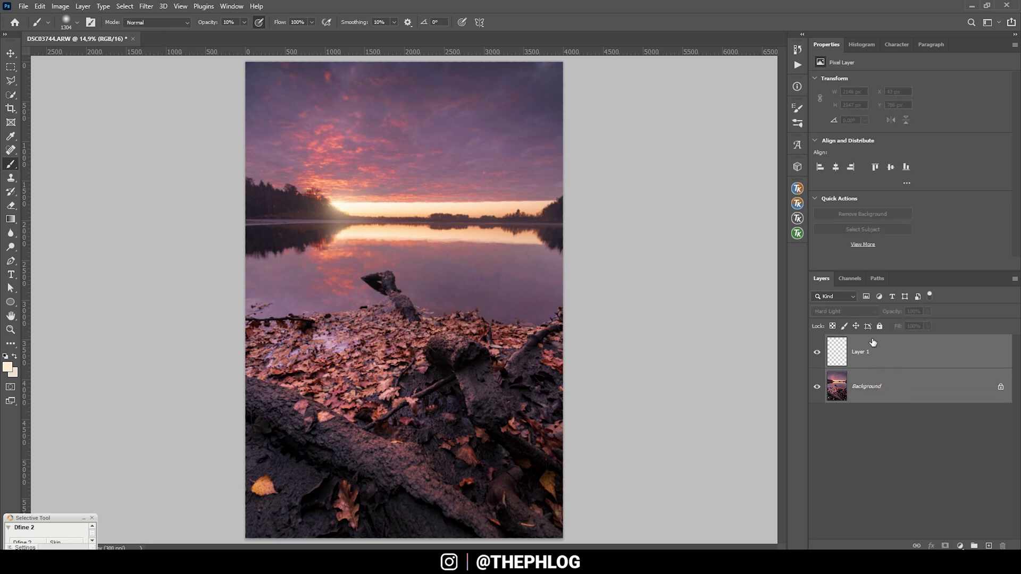
{"action": "key", "text": "ctrl+e"}
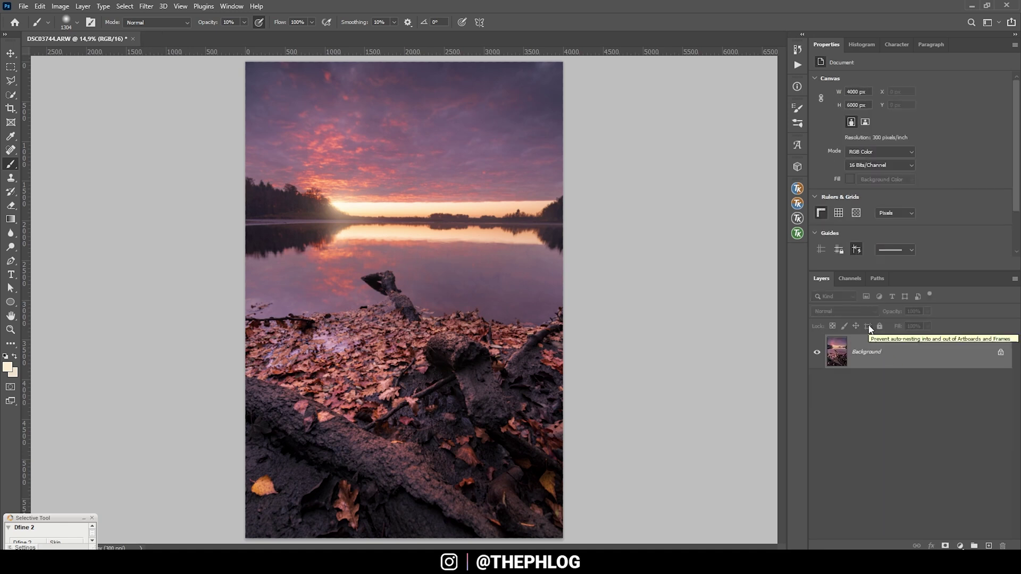
{"action": "left_click", "coordinate": [954, 546]}
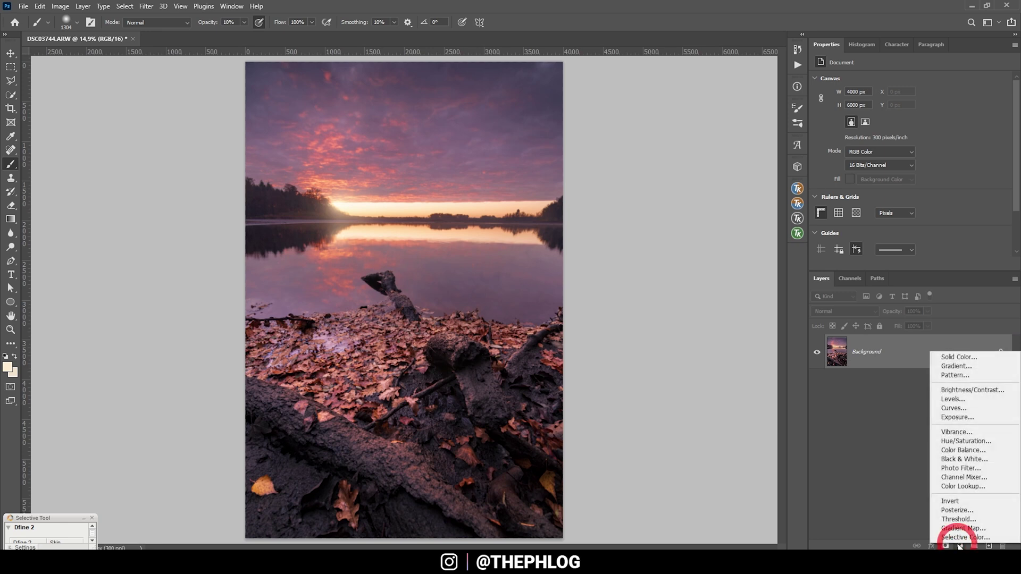
{"action": "left_click", "coordinate": [961, 412]}
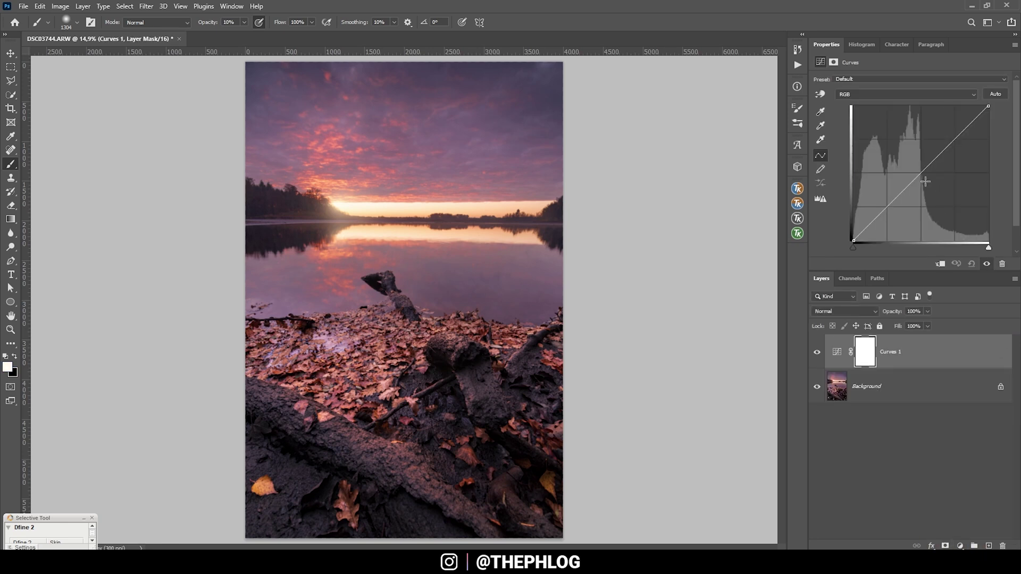
{"action": "left_click", "coordinate": [921, 173]}
{"action": "left_click_drag", "start_coordinate": [900, 197], "coordinate": [901, 199]}
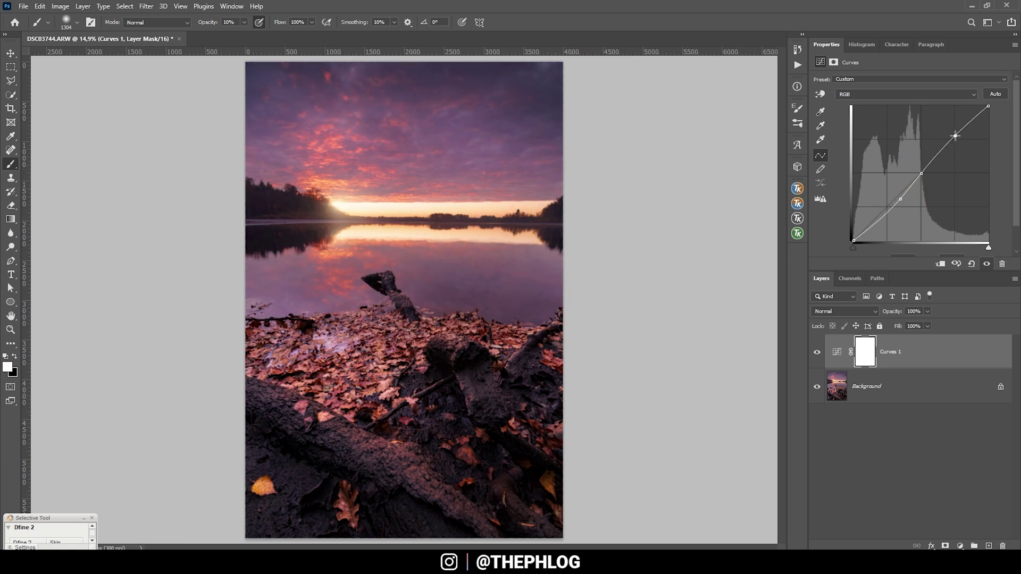
{"action": "left_click", "coordinate": [952, 135]}
- Invert the Curves mask, brush the contrast into the upper sky, and merge it down
{"action": "left_click", "coordinate": [833, 63]}
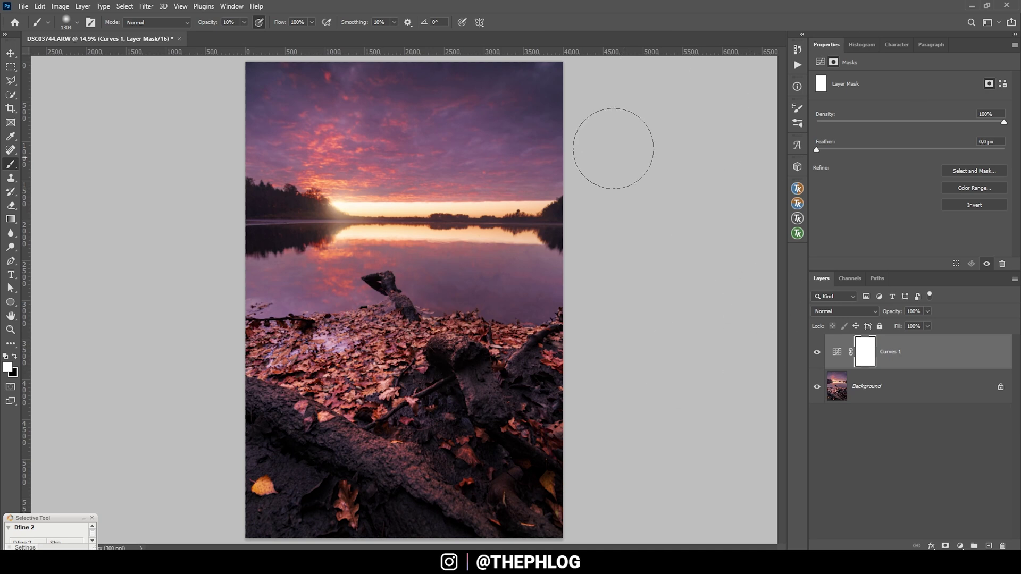
{"action": "left_click", "coordinate": [863, 352]}
{"action": "key", "text": "ctrl+i"}
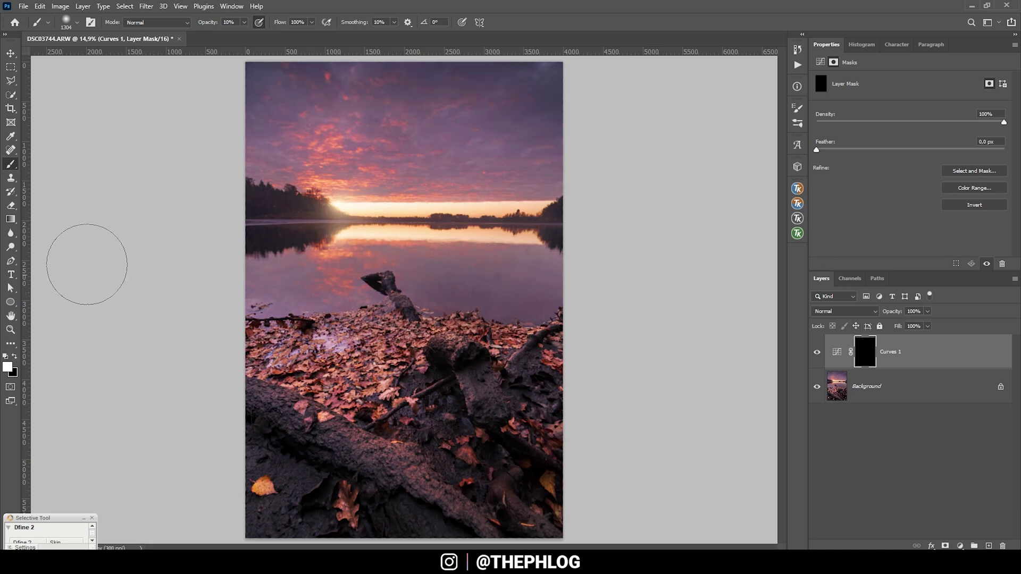
{"action": "mouse_move", "coordinate": [244, 22]}
{"action": "left_mouse_down"}
{"action": "mouse_move", "coordinate": [246, 36]}
{"action": "mouse_move", "coordinate": [342, 30]}
{"action": "left_mouse_up"}
{"action": "right_click", "coordinate": [342, 126], "text": "alt"}
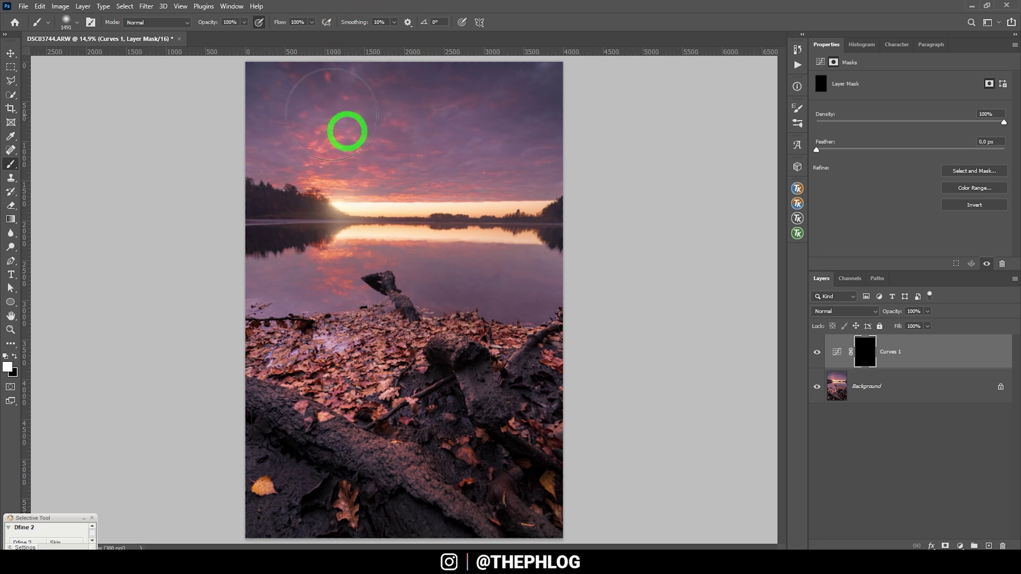
{"action": "mouse_move", "coordinate": [303, 92]}
{"action": "left_mouse_down"}
{"action": "mouse_move", "coordinate": [364, 87]}
{"action": "mouse_move", "coordinate": [361, 110]}
{"action": "mouse_move", "coordinate": [320, 139]}
{"action": "mouse_move", "coordinate": [555, 145]}
{"action": "mouse_move", "coordinate": [453, 122]}
{"action": "left_mouse_up"}
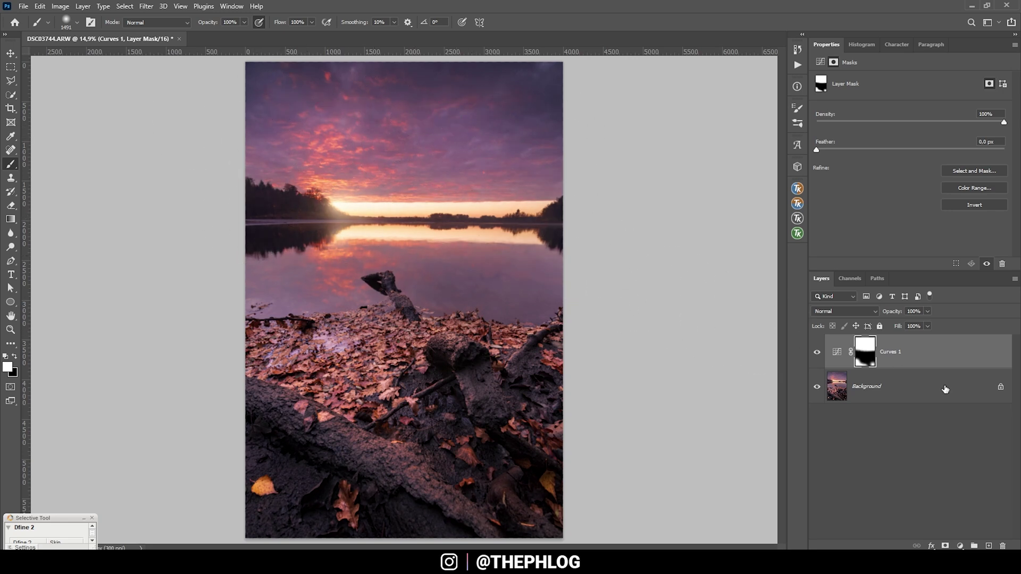
{"action": "left_click", "coordinate": [910, 394], "text": "shift"}
{"action": "key", "text": "ctrl+e"}
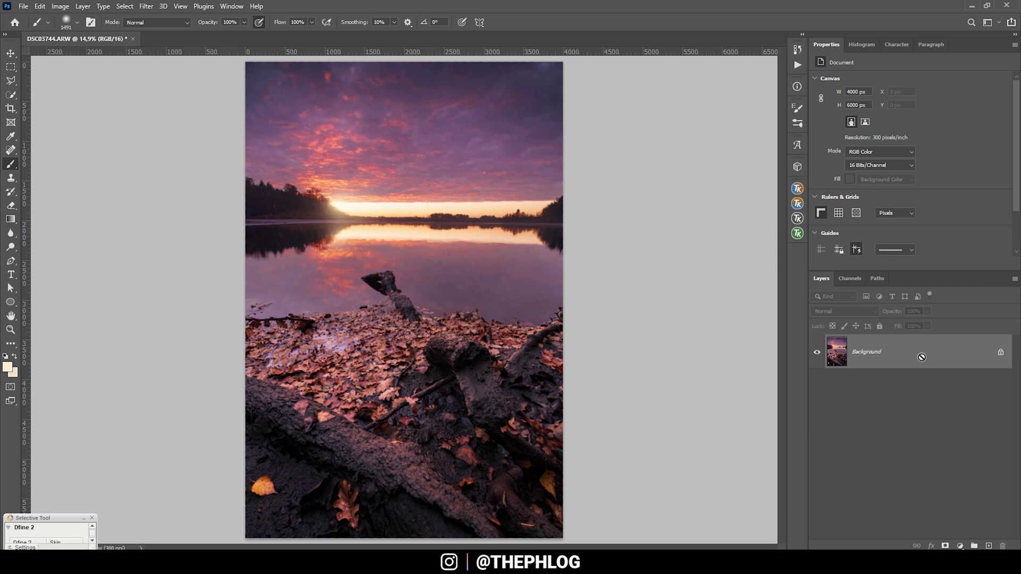
- Duplicate the Background to Layer 1 and preview its Lights 2 mask with Layer Mask unchecked
{"action": "key", "text": "ctrl+j"}
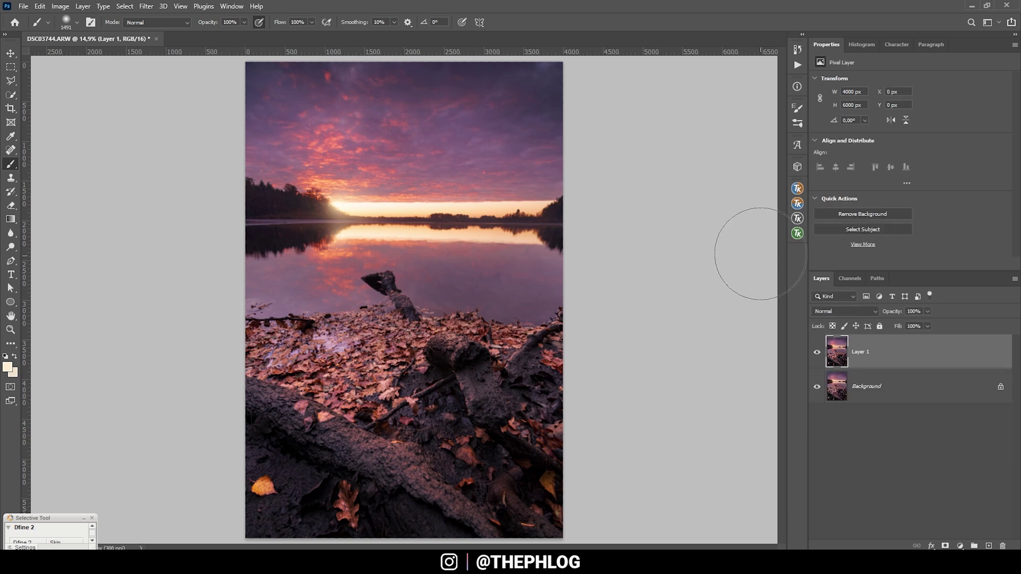
{"action": "left_click", "coordinate": [797, 234]}
{"action": "left_click", "coordinate": [670, 198]}
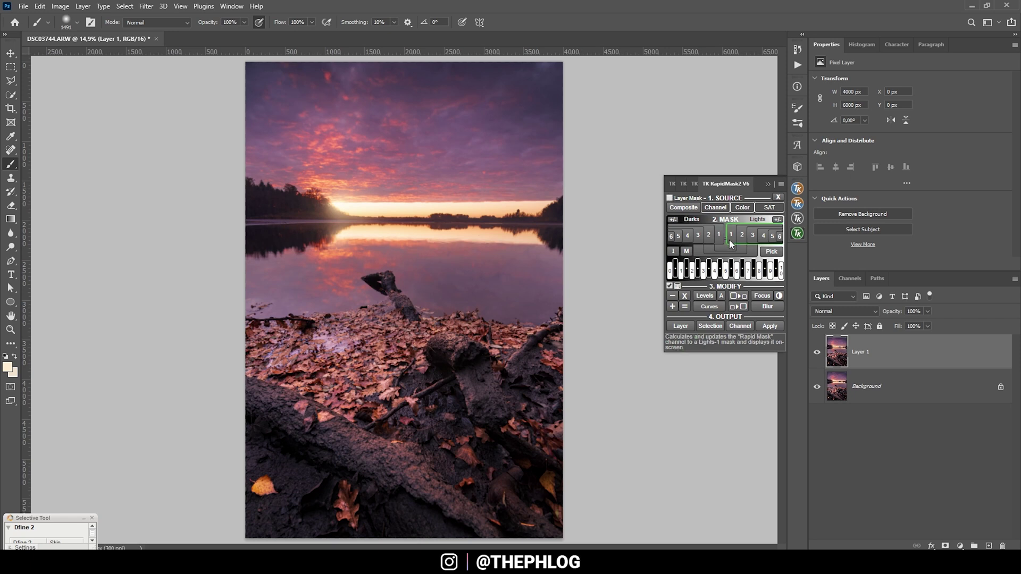
{"action": "left_click", "coordinate": [743, 240]}
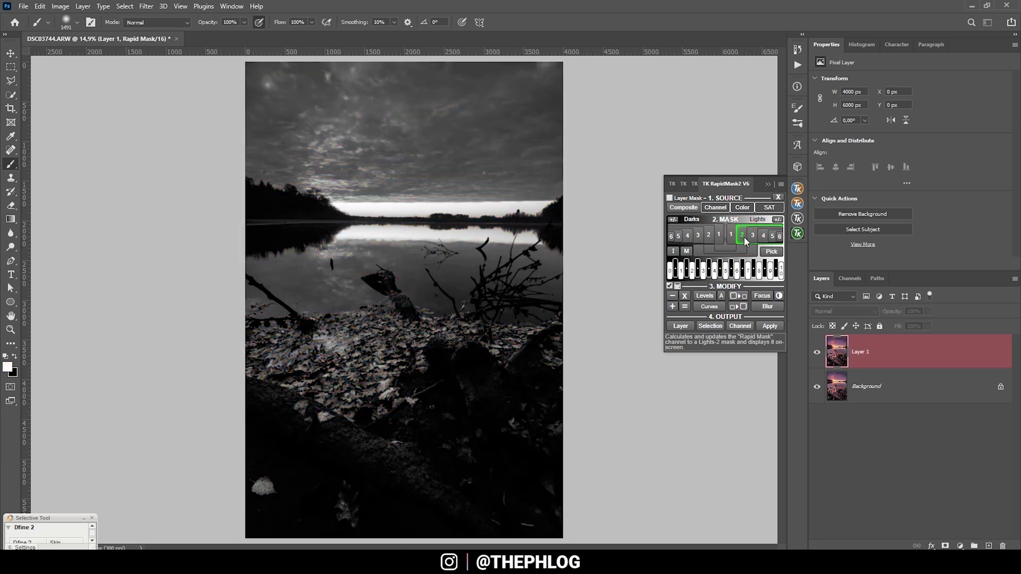
- Apply Lights 2 as Layer 1's mask and add a clipped new layer in Overlay mode
{"action": "left_click", "coordinate": [671, 198]}
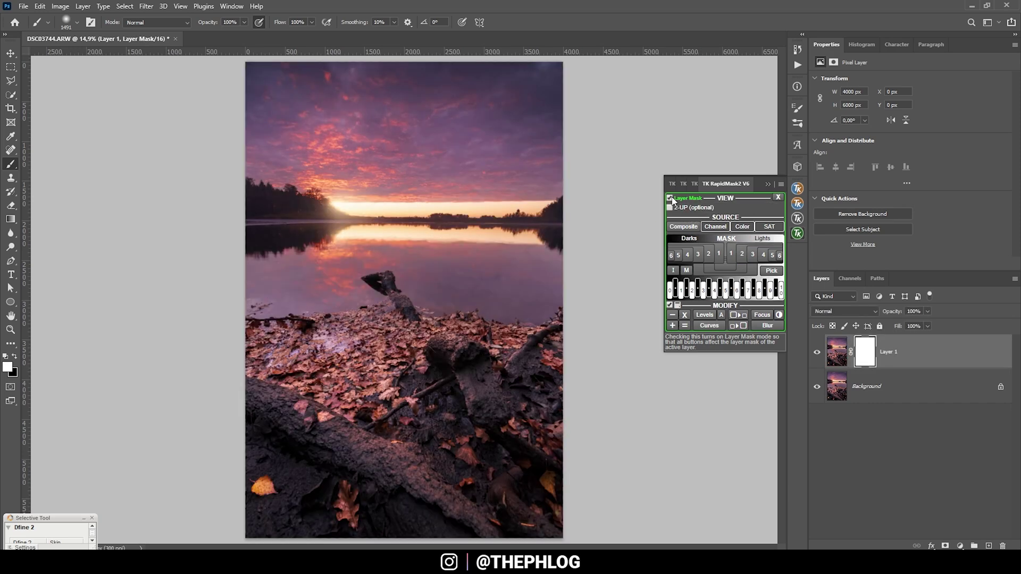
{"action": "left_click", "coordinate": [743, 256]}
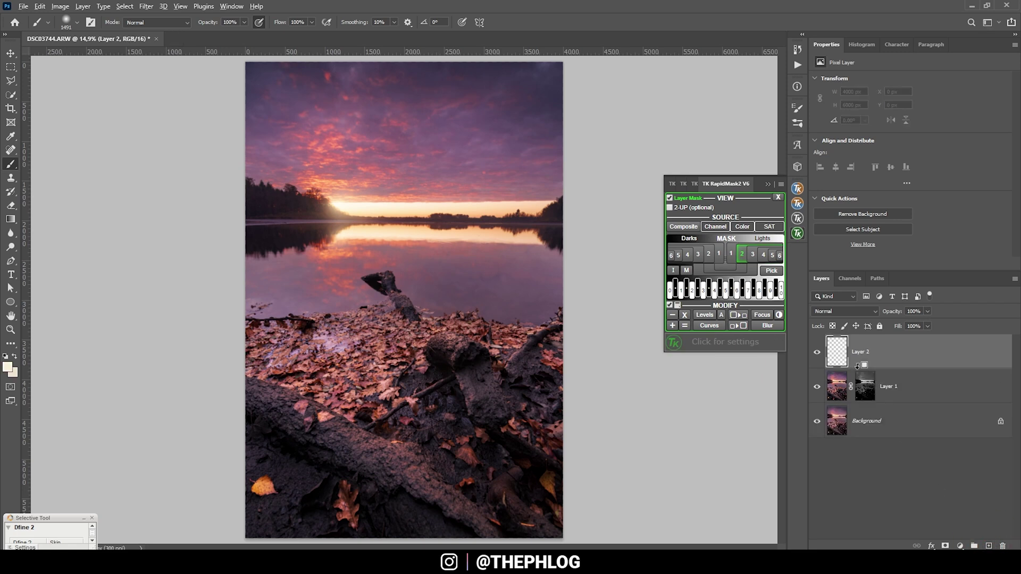
{"action": "left_click", "coordinate": [858, 366], "text": "alt"}
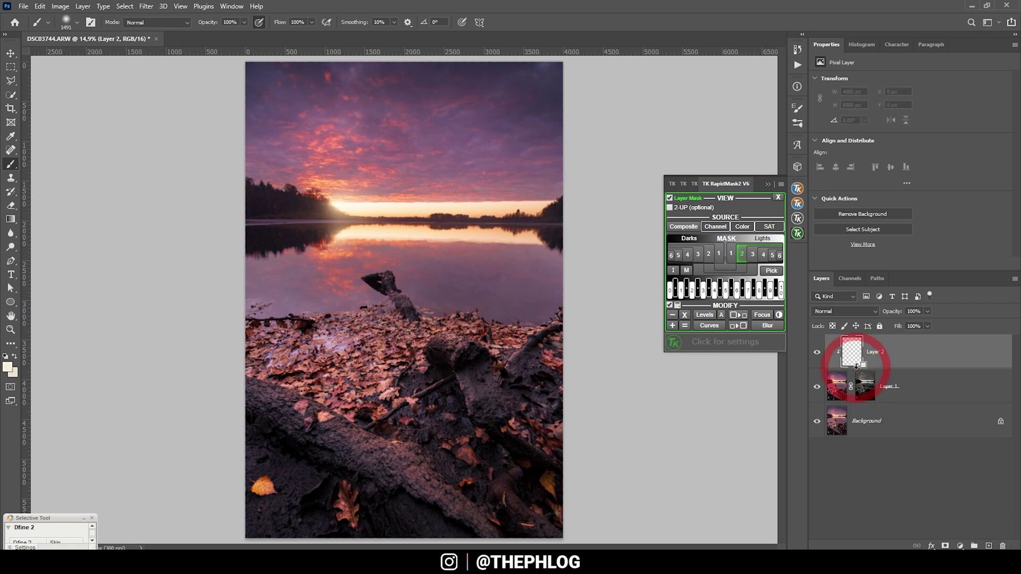
{"action": "left_click", "coordinate": [846, 308]}
{"action": "left_click", "coordinate": [843, 416]}
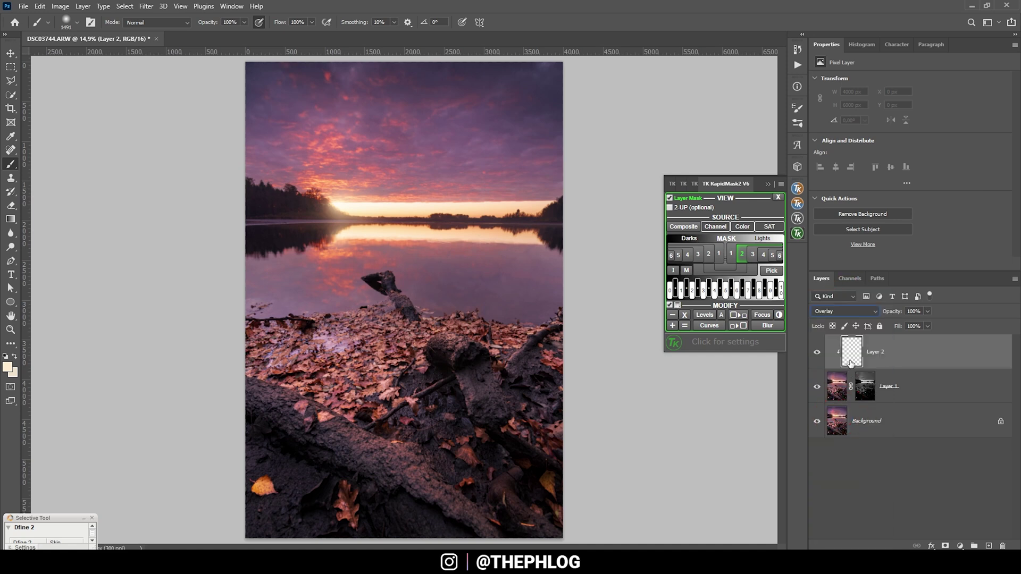
{"action": "left_click", "coordinate": [850, 362]}
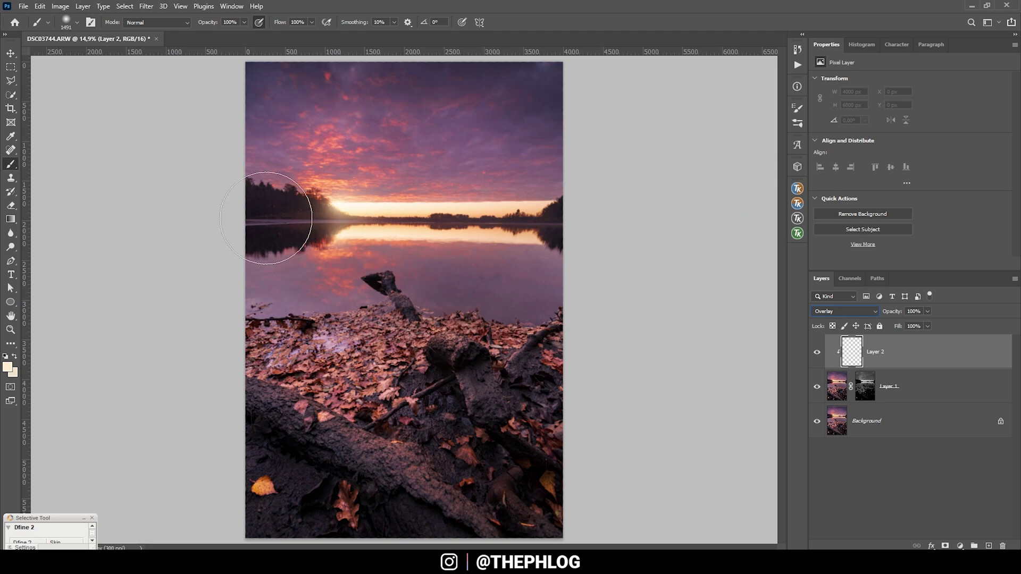
- Paint white at 26% opacity over the foreground leaves, logs and water
{"action": "left_click", "coordinate": [8, 366]}
{"action": "left_click", "coordinate": [985, 209]}
{"action": "left_click", "coordinate": [244, 23]}
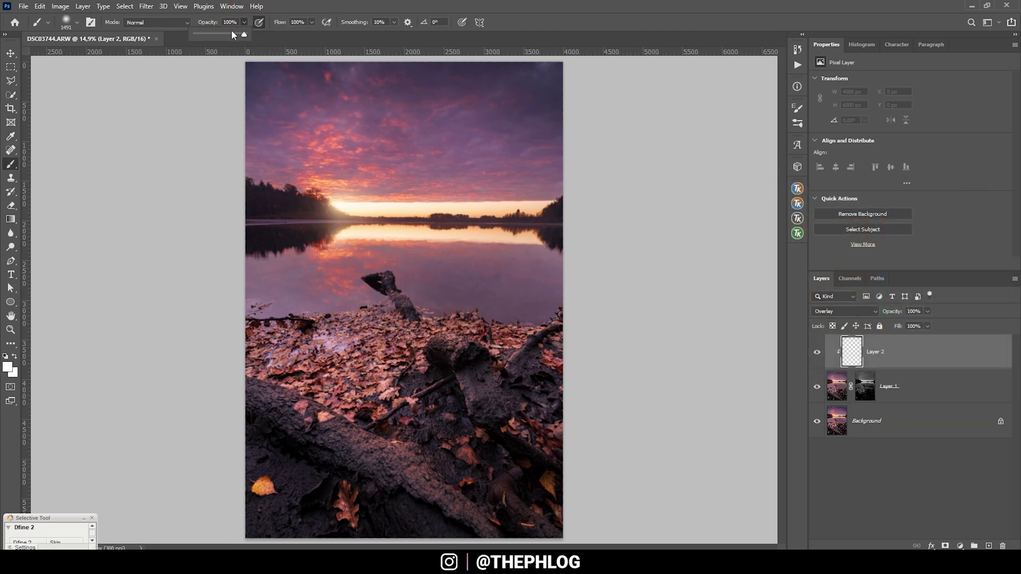
{"action": "left_click_drag", "start_coordinate": [232, 33], "coordinate": [208, 36]}
{"action": "mouse_move", "coordinate": [452, 341]}
{"action": "left_mouse_down"}
{"action": "mouse_move", "coordinate": [404, 372]}
{"action": "mouse_move", "coordinate": [278, 369]}
{"action": "mouse_move", "coordinate": [441, 410]}
{"action": "mouse_move", "coordinate": [513, 365]}
{"action": "mouse_move", "coordinate": [529, 388]}
{"action": "left_mouse_up"}
{"action": "mouse_move", "coordinate": [372, 441]}
{"action": "left_mouse_down"}
{"action": "mouse_move", "coordinate": [449, 490]}
{"action": "mouse_move", "coordinate": [520, 485]}
{"action": "mouse_move", "coordinate": [454, 394]}
{"action": "mouse_move", "coordinate": [421, 250]}
{"action": "left_mouse_up"}
{"action": "key", "text": "ctrl+0"}
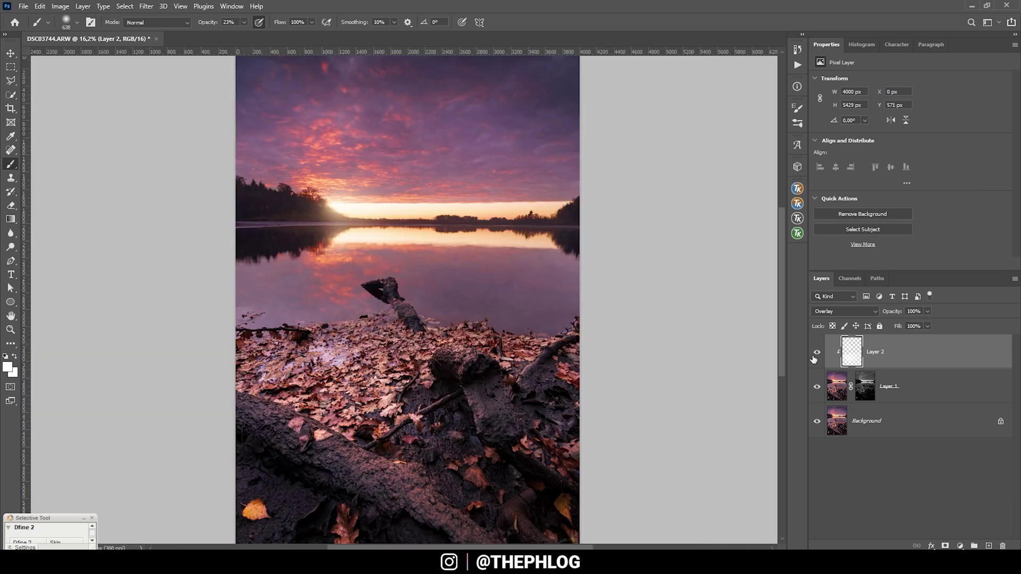
{"action": "left_click", "coordinate": [912, 420]}
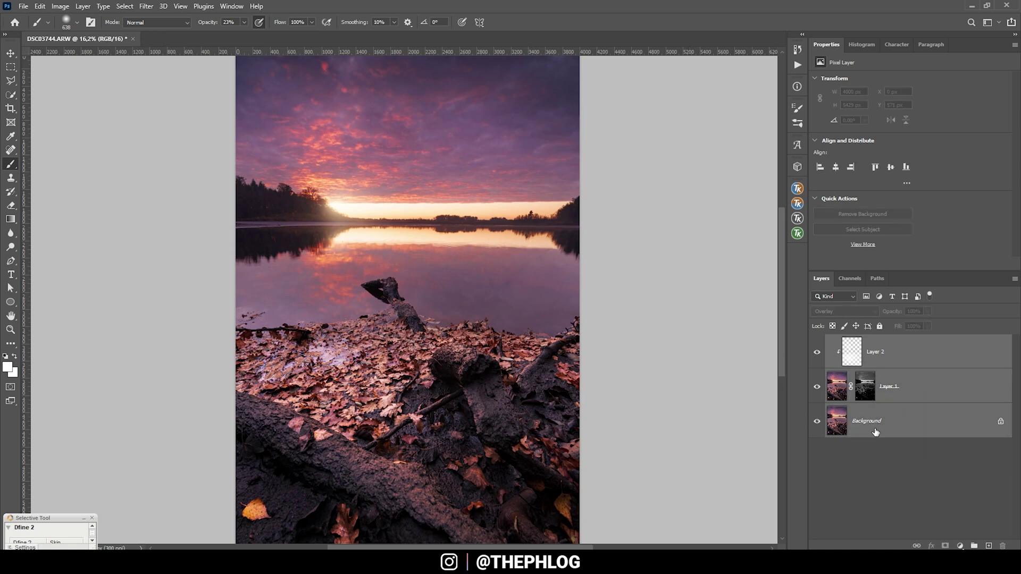
- Merge into Background, duplicate it, apply a Darks 3 mask to the copy, and add Layer 2
{"action": "key", "text": "ctrl+shift+e"}
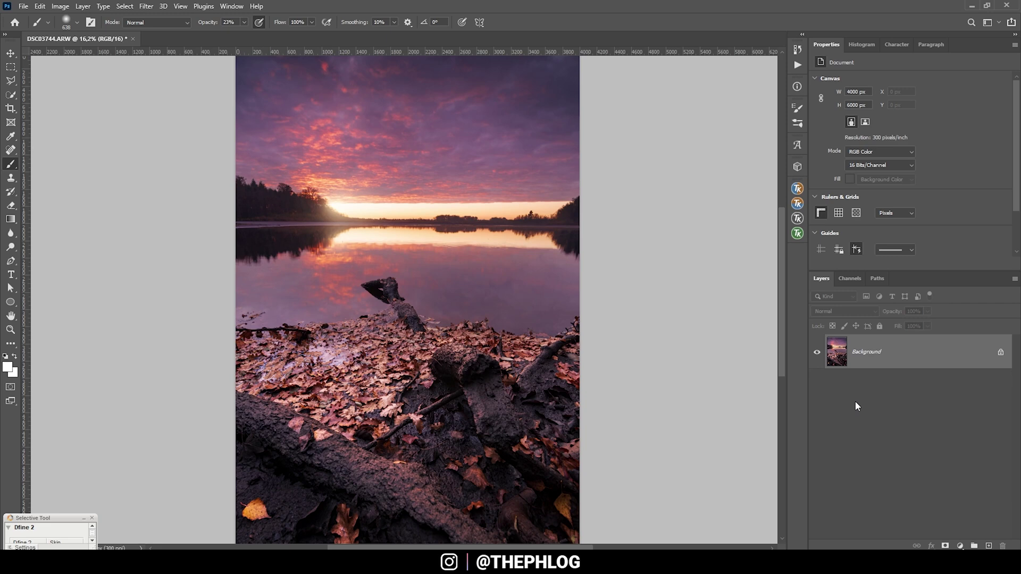
{"action": "key", "text": "ctrl+j"}
{"action": "left_click", "coordinate": [798, 233]}
{"action": "left_click", "coordinate": [711, 250]}
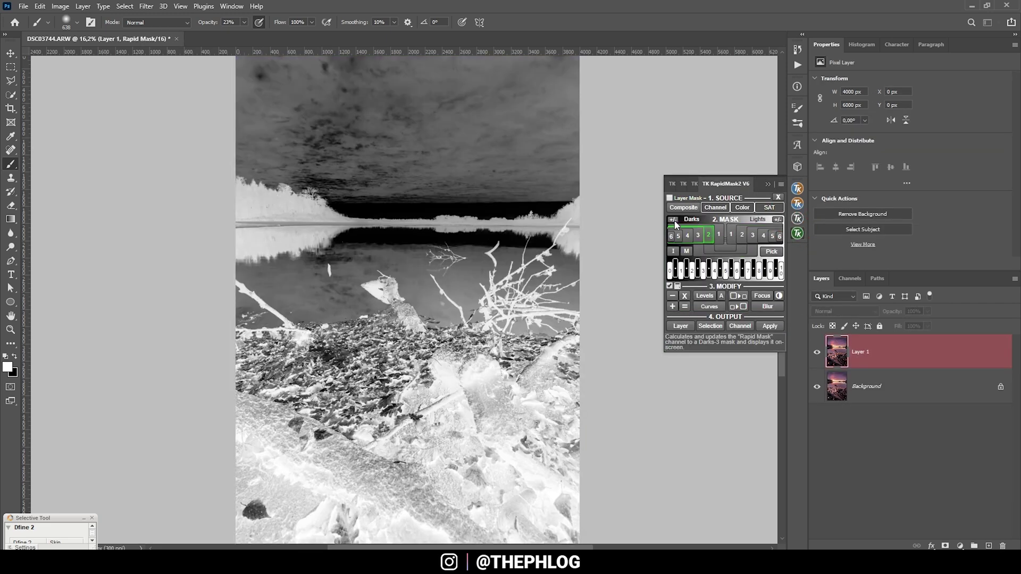
{"action": "left_click", "coordinate": [701, 237]}
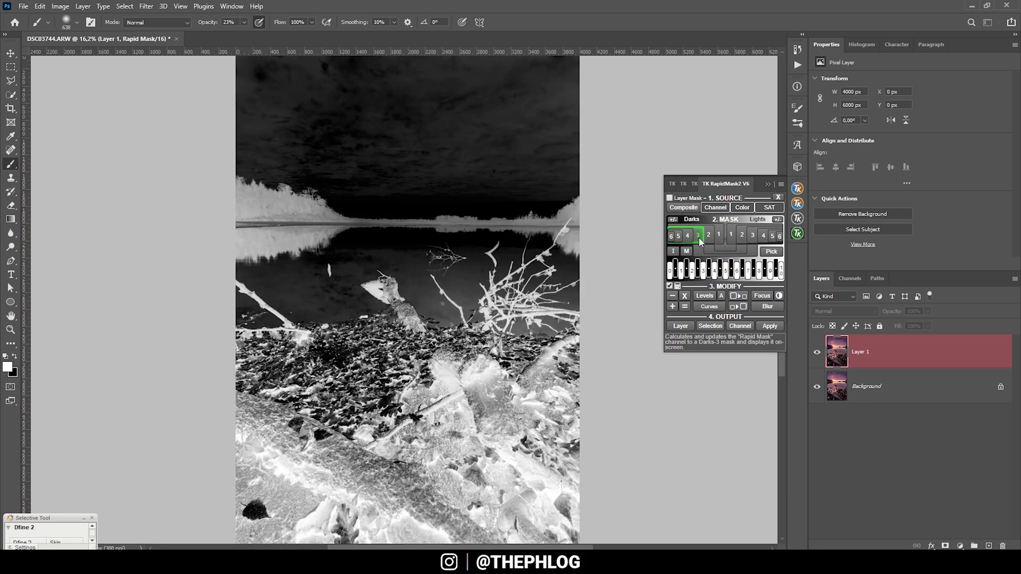
{"action": "left_click", "coordinate": [698, 238]}
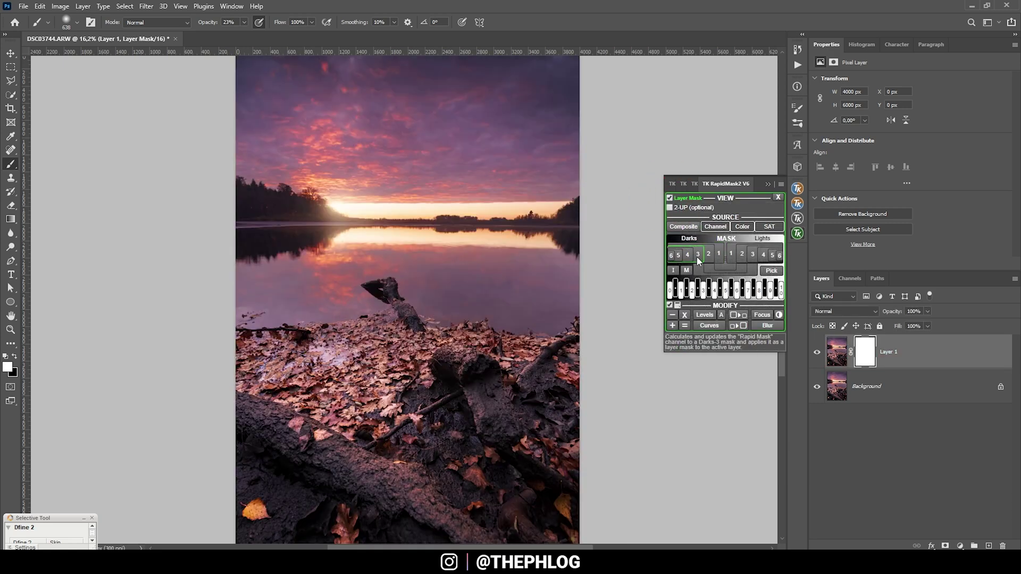
{"action": "left_click", "coordinate": [698, 255]}
{"action": "left_click", "coordinate": [989, 546]}
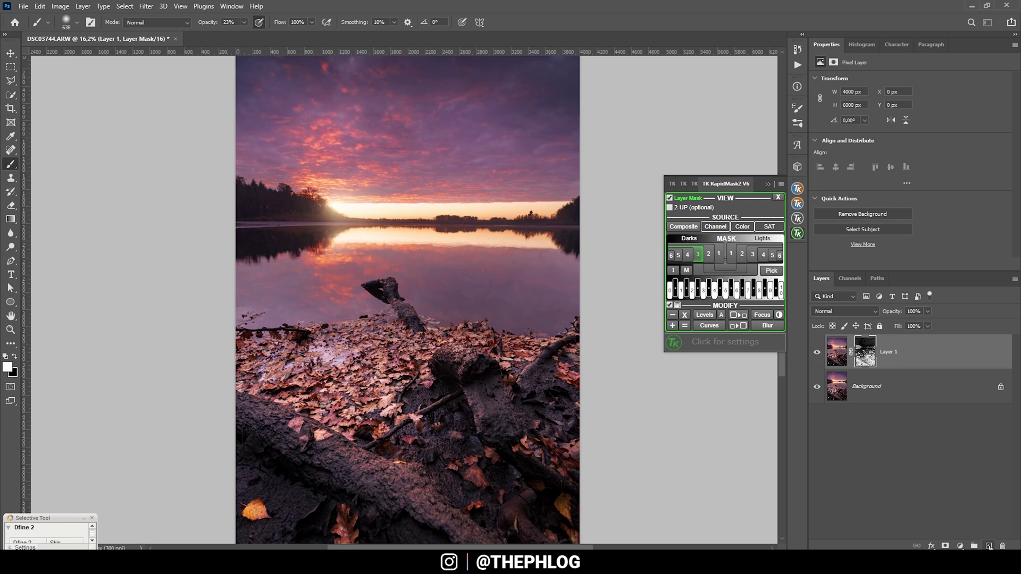
{"action": "left_click", "coordinate": [854, 365]}
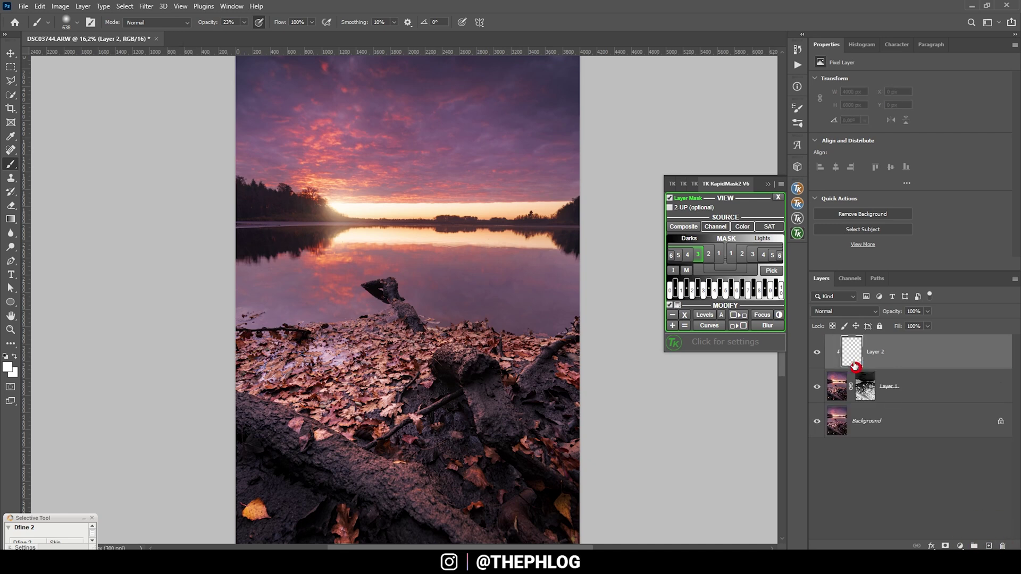
- Set Layer 2 to Overlay and paint black at 51% opacity across the top of the sky
{"action": "left_click", "coordinate": [835, 308]}
{"action": "left_click", "coordinate": [831, 416]}
{"action": "type", "text": "i"}
{"action": "type", "text": "000000"}
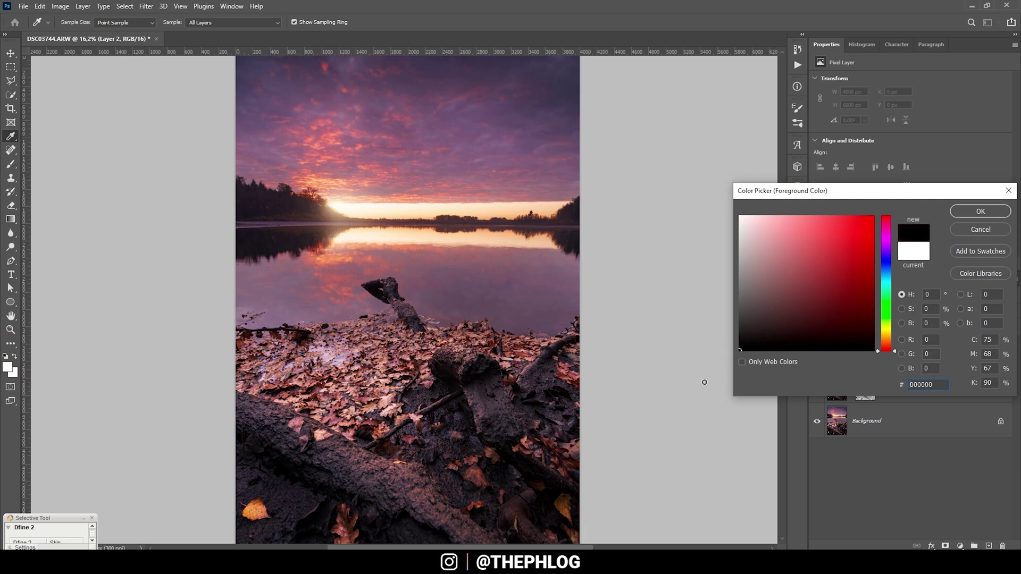
{"action": "left_click", "coordinate": [980, 212]}
{"action": "key", "text": "b"}
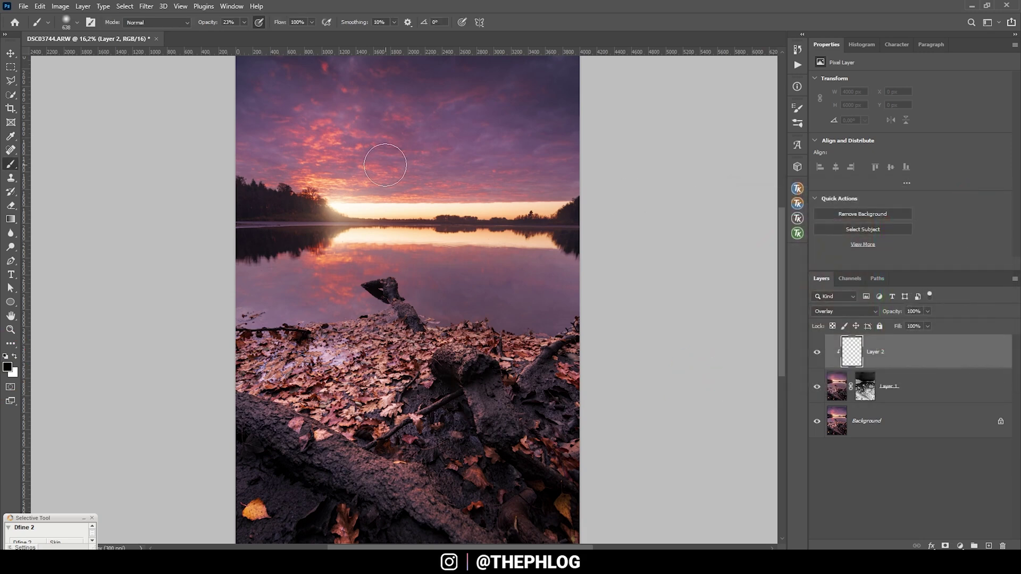
{"action": "scroll", "coordinate": [491, 169], "scroll_direction": "up", "scroll_amount": 2}
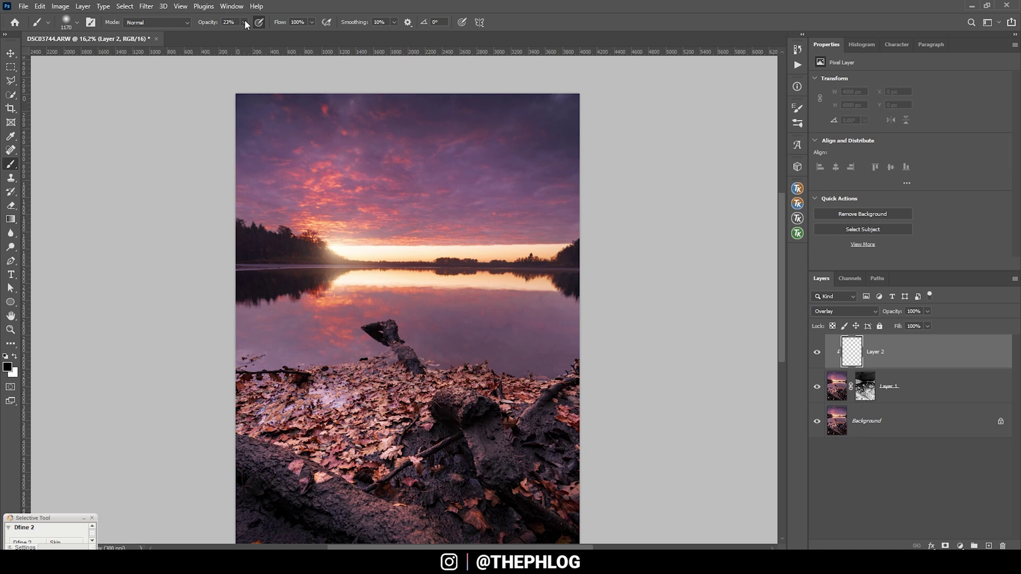
{"action": "left_click_drag", "start_coordinate": [243, 22], "coordinate": [261, 33]}
{"action": "mouse_move", "coordinate": [258, 127]}
{"action": "left_mouse_down"}
{"action": "mouse_move", "coordinate": [363, 109]}
{"action": "mouse_move", "coordinate": [579, 127]}
{"action": "mouse_move", "coordinate": [489, 167]}
{"action": "mouse_move", "coordinate": [312, 174]}
{"action": "mouse_move", "coordinate": [419, 171]}
{"action": "left_mouse_up"}
- Darken the bottom of the image with black at lower opacity, then compare before and after
{"action": "scroll", "coordinate": [535, 160], "scroll_direction": "down", "scroll_amount": 5}
{"action": "left_click_drag", "start_coordinate": [244, 22], "coordinate": [229, 34]}
{"action": "mouse_move", "coordinate": [298, 415]}
{"action": "left_mouse_down"}
{"action": "mouse_move", "coordinate": [388, 444]}
{"action": "mouse_move", "coordinate": [452, 383]}
{"action": "mouse_move", "coordinate": [540, 409]}
{"action": "mouse_move", "coordinate": [529, 444]}
{"action": "left_mouse_up"}
{"action": "scroll", "coordinate": [497, 250], "scroll_direction": "up", "scroll_amount": 2}
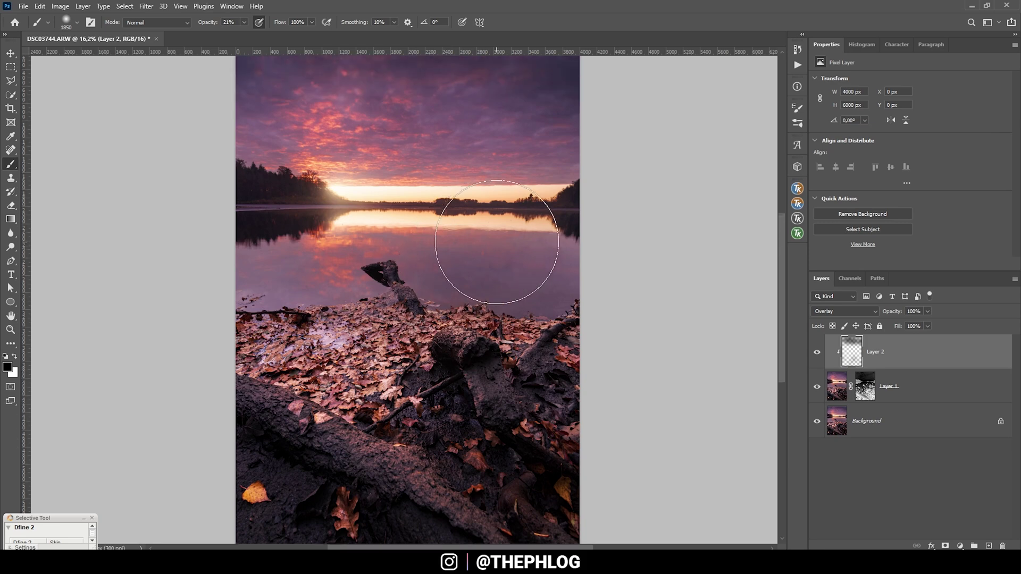
{"action": "scroll", "coordinate": [541, 194], "scroll_direction": "up", "scroll_amount": 2}
{"action": "left_click", "coordinate": [817, 352]}
{"action": "left_click", "coordinate": [817, 352]}
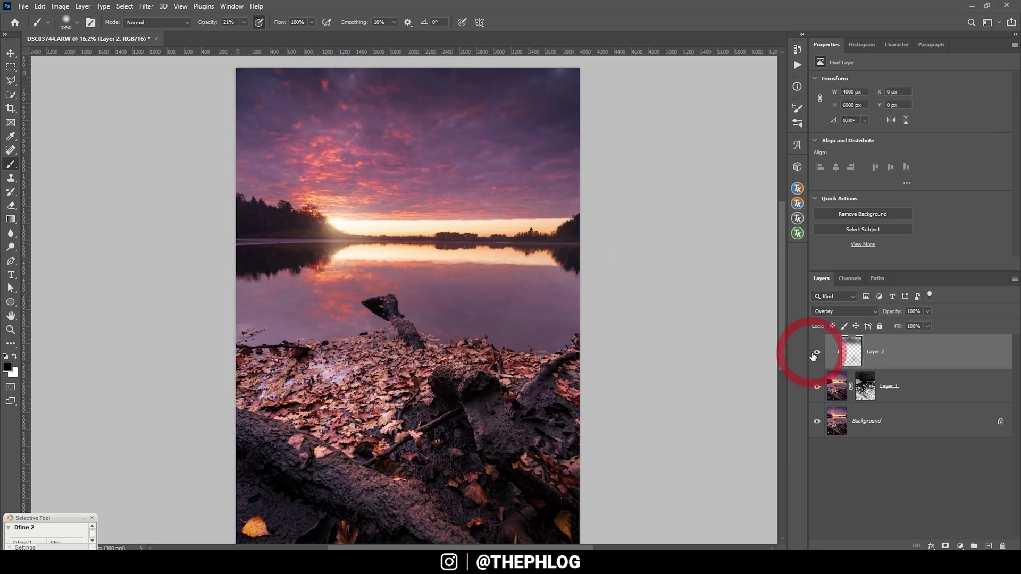
{"action": "left_click", "coordinate": [888, 426]}
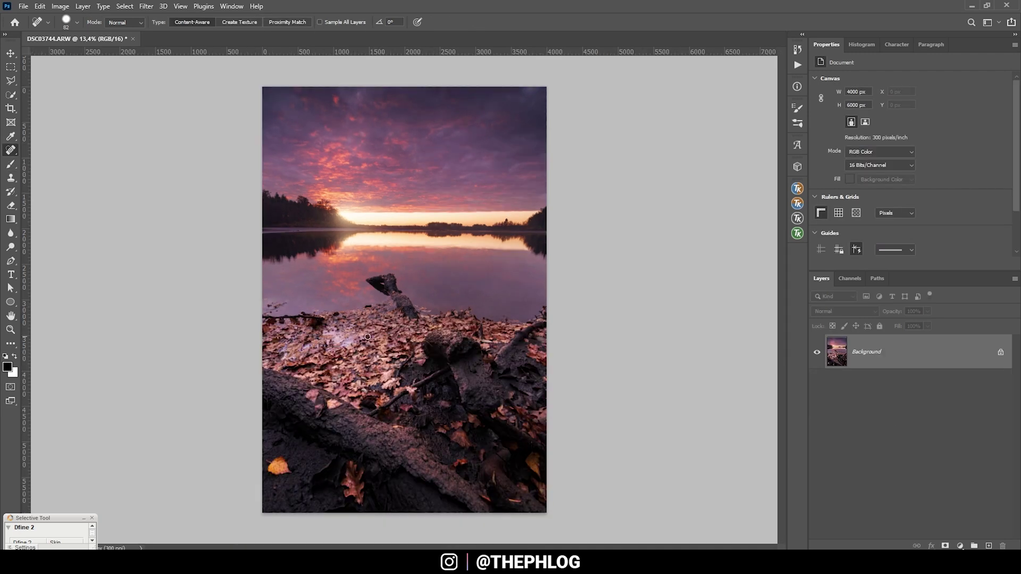
- Launch Color Efex Pro 4 on the photo and apply Polarization with increased strength
{"action": "left_click", "coordinate": [146, 6]}
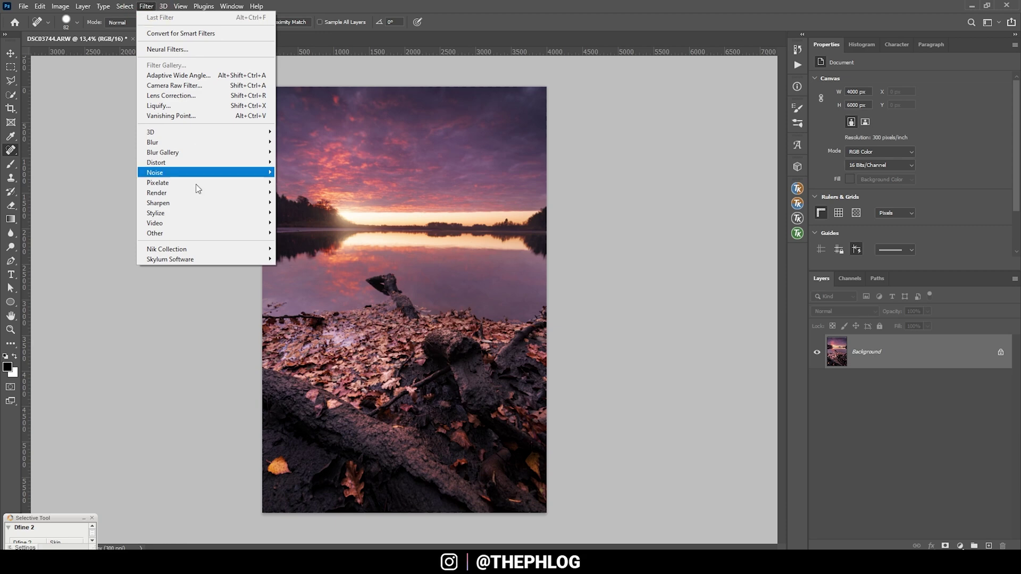
{"action": "mouse_move", "coordinate": [205, 249]}
{"action": "left_click", "coordinate": [324, 257]}
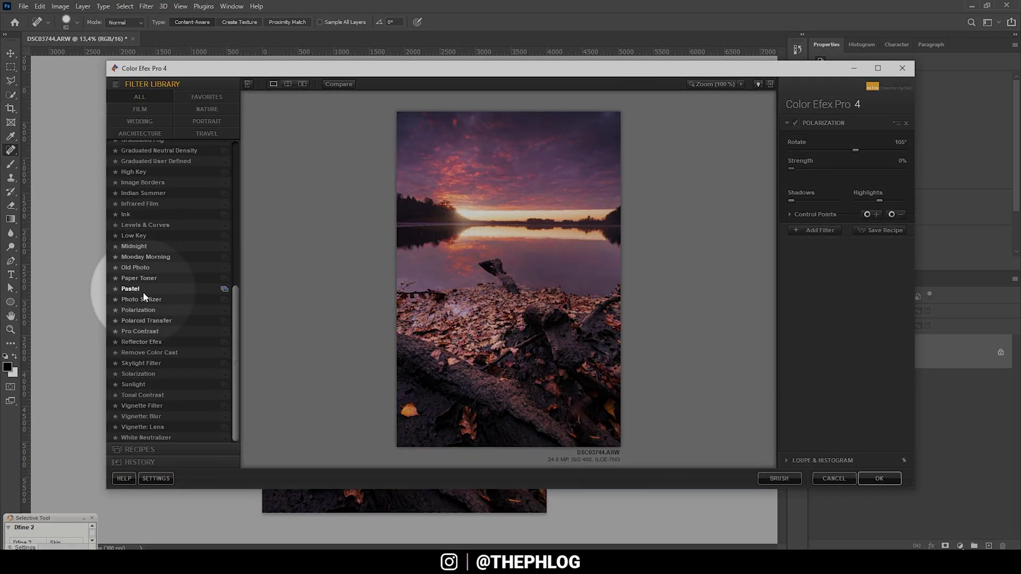
{"action": "left_click", "coordinate": [145, 311]}
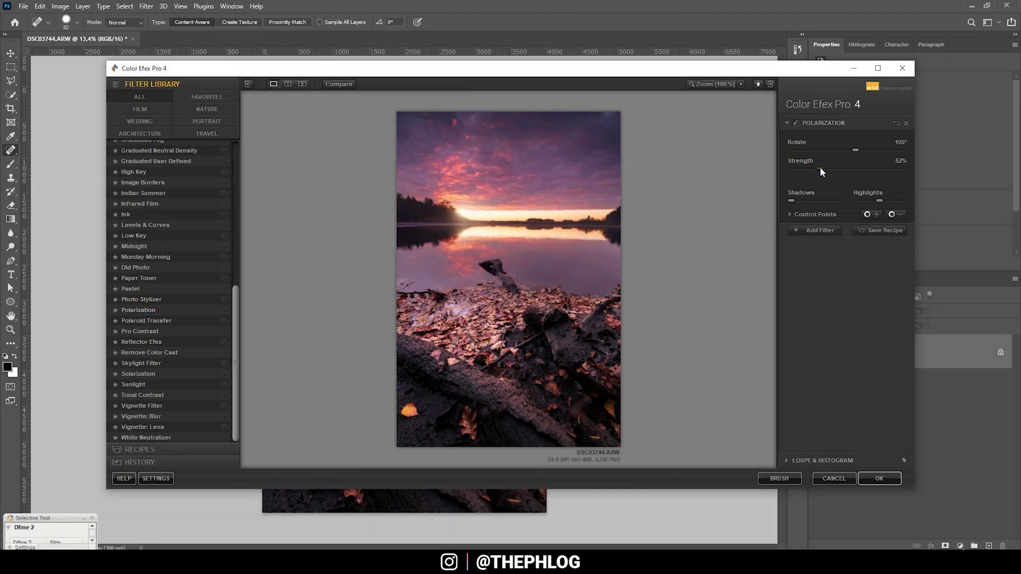
{"action": "left_click_drag", "start_coordinate": [821, 168], "coordinate": [871, 164]}
- Add an 11% Skylight Filter limited by an enlarged control point on the sky
{"action": "left_click", "coordinate": [812, 231]}
{"action": "left_click", "coordinate": [141, 364]}
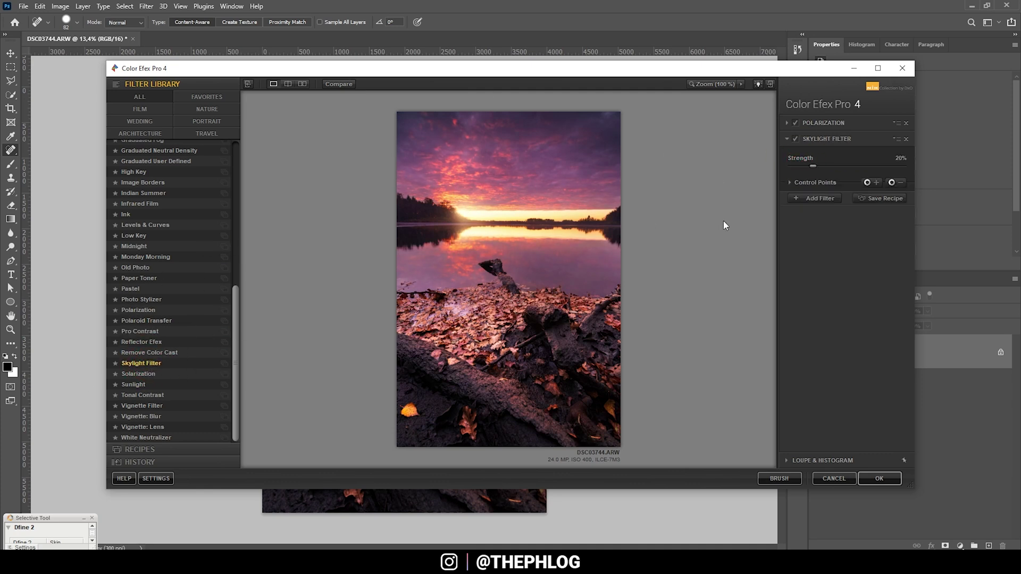
{"action": "left_click_drag", "start_coordinate": [807, 163], "coordinate": [808, 166]}
{"action": "left_click", "coordinate": [796, 139]}
{"action": "left_click", "coordinate": [460, 163]}
{"action": "left_click_drag", "start_coordinate": [486, 163], "coordinate": [504, 163]}
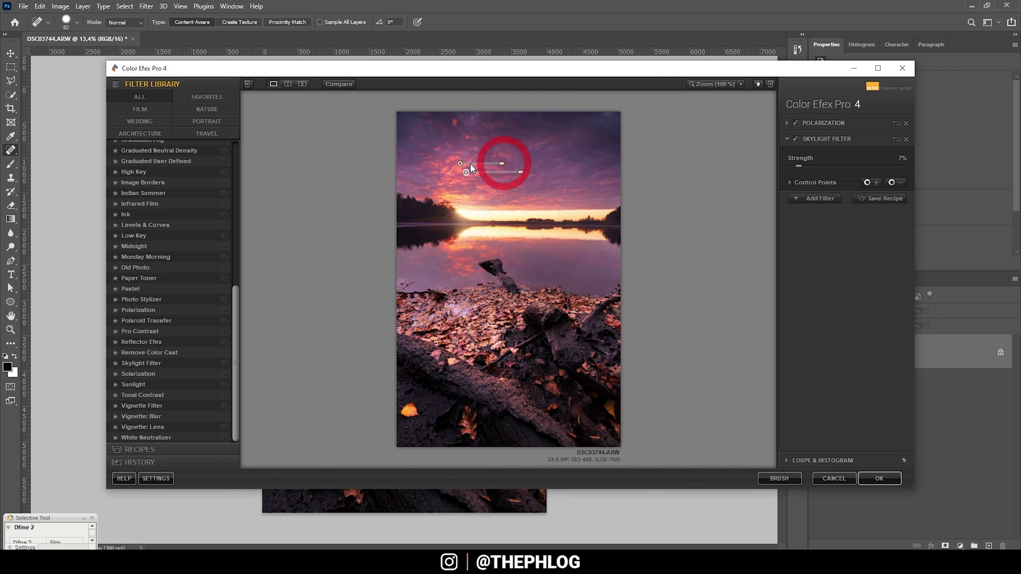
{"action": "left_click_drag", "start_coordinate": [799, 166], "coordinate": [803, 166]}
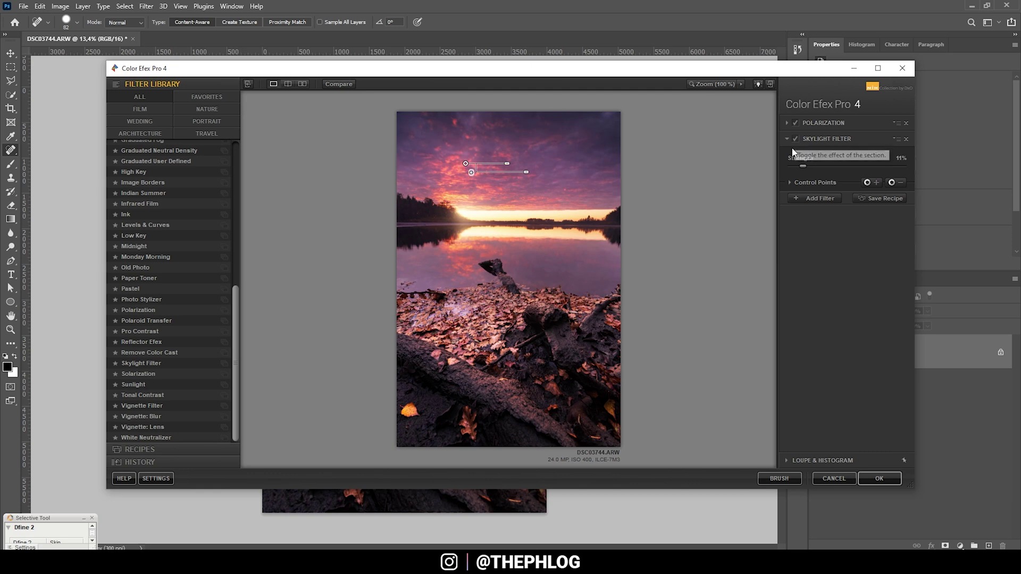
{"action": "left_click", "coordinate": [818, 197]}
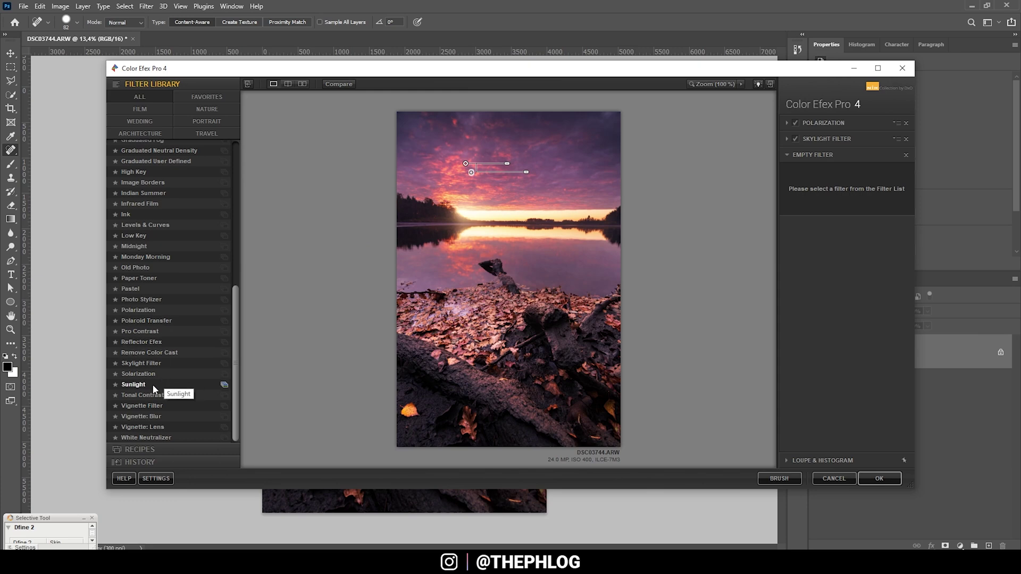
- Add Tonal Contrast with highlights, midtones, shadows and saturation reset to 0%
{"action": "left_click", "coordinate": [141, 396]}
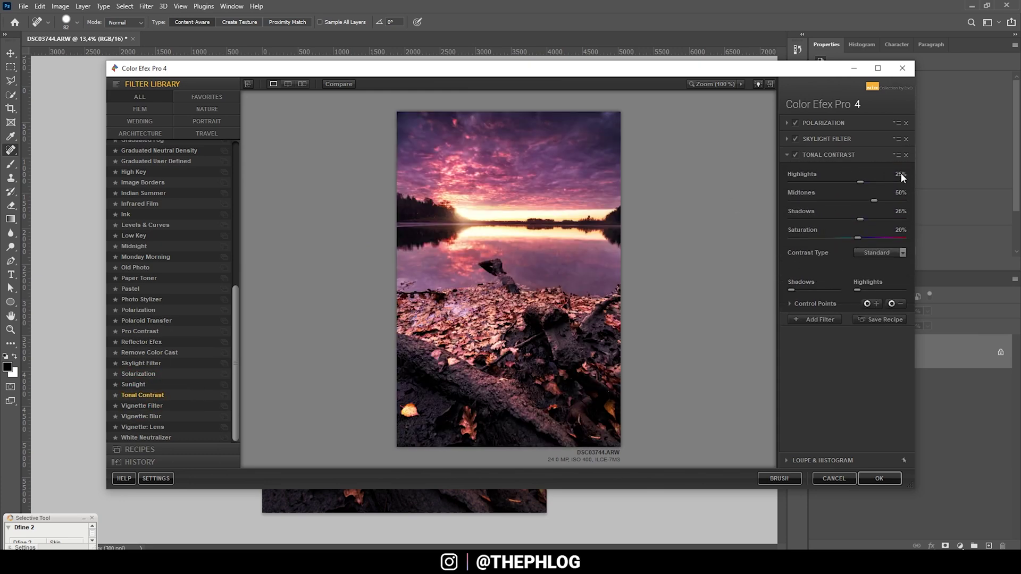
{"action": "double_click", "coordinate": [901, 174]}
{"action": "double_click", "coordinate": [901, 192]}
{"action": "double_click", "coordinate": [900, 211]}
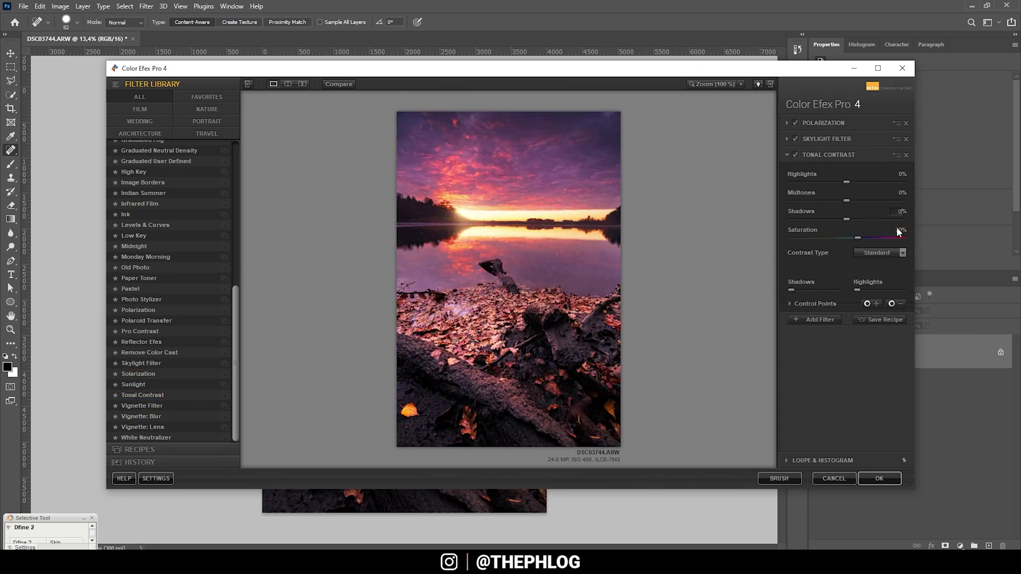
{"action": "double_click", "coordinate": [899, 230]}
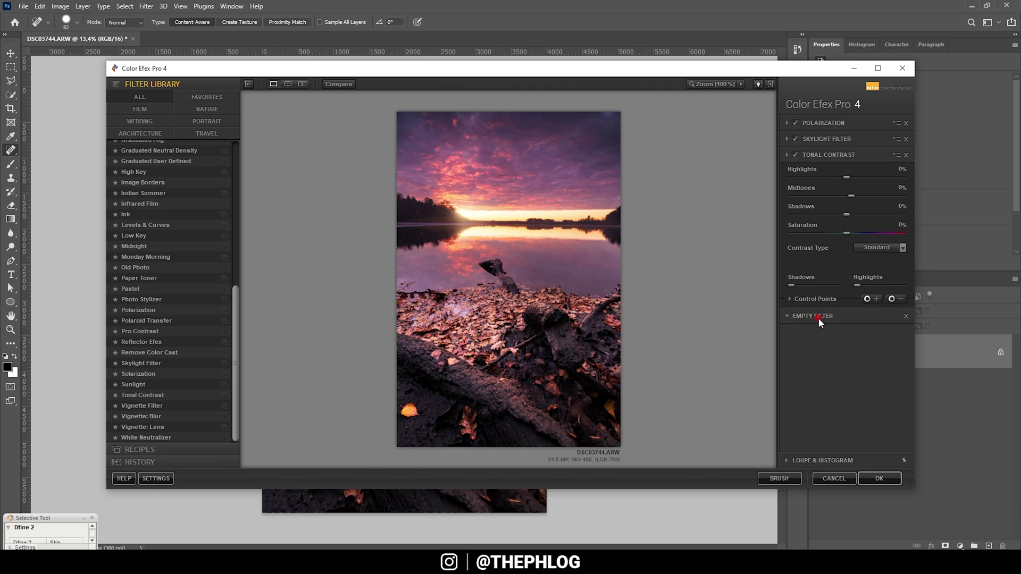
- Add a 27% Glamour Glow with saturation 0 and a sky control point, then apply as a layer
{"action": "left_click", "coordinate": [818, 318]}
{"action": "left_click_drag", "start_coordinate": [237, 323], "coordinate": [230, 136]}
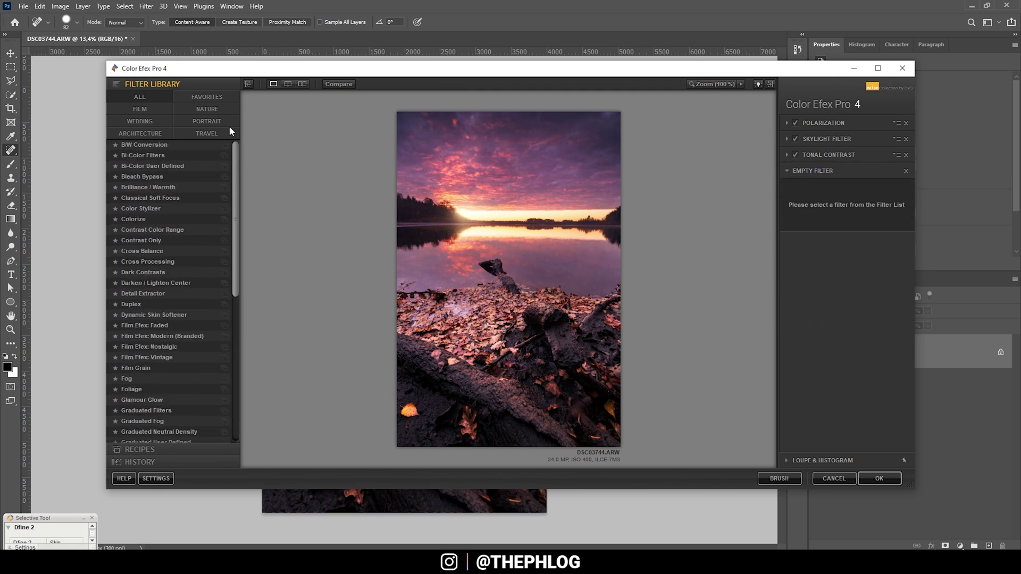
{"action": "left_click", "coordinate": [141, 400]}
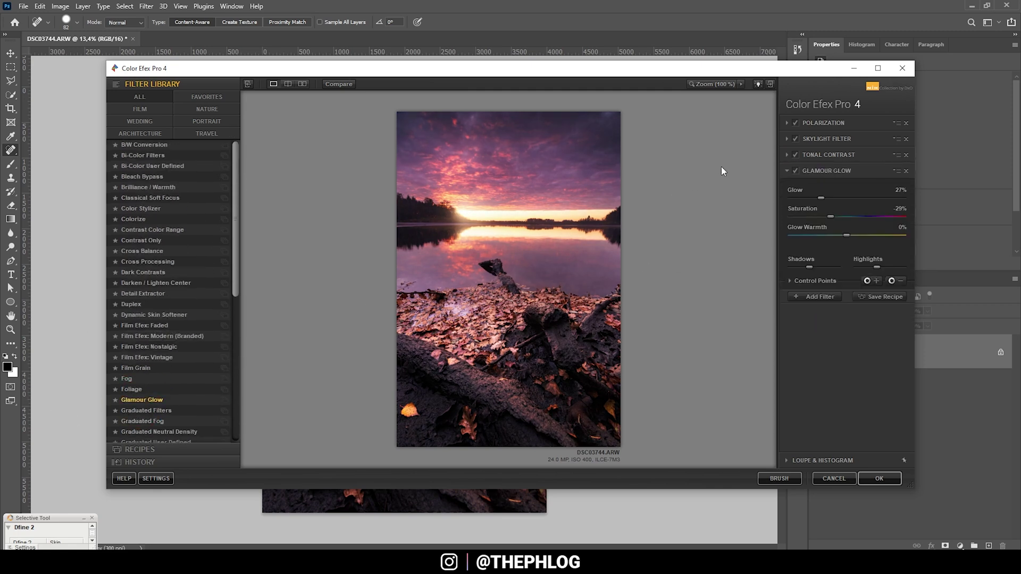
{"action": "left_click", "coordinate": [901, 210]}
{"action": "type", "text": "0"}
{"action": "key", "text": "Return"}
{"action": "left_click", "coordinate": [471, 183]}
{"action": "left_click_drag", "start_coordinate": [500, 187], "coordinate": [494, 156]}
{"action": "left_click", "coordinate": [880, 479]}
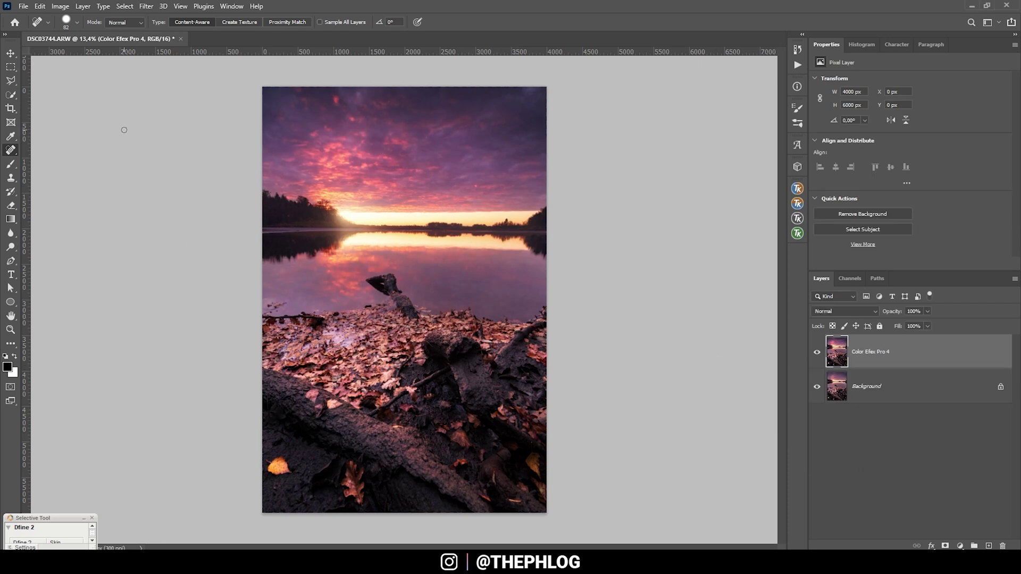
- Add a Curves 1 adjustment layer and lower the Blue channel curve's top-right point slightly
{"action": "left_click", "coordinate": [960, 545]}
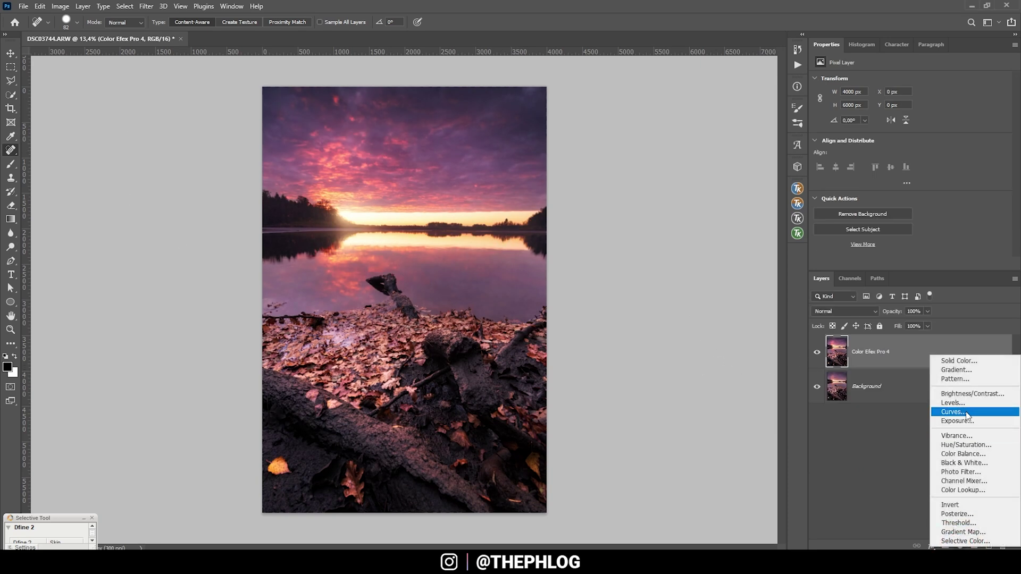
{"action": "left_click", "coordinate": [967, 416]}
{"action": "left_click", "coordinate": [930, 93]}
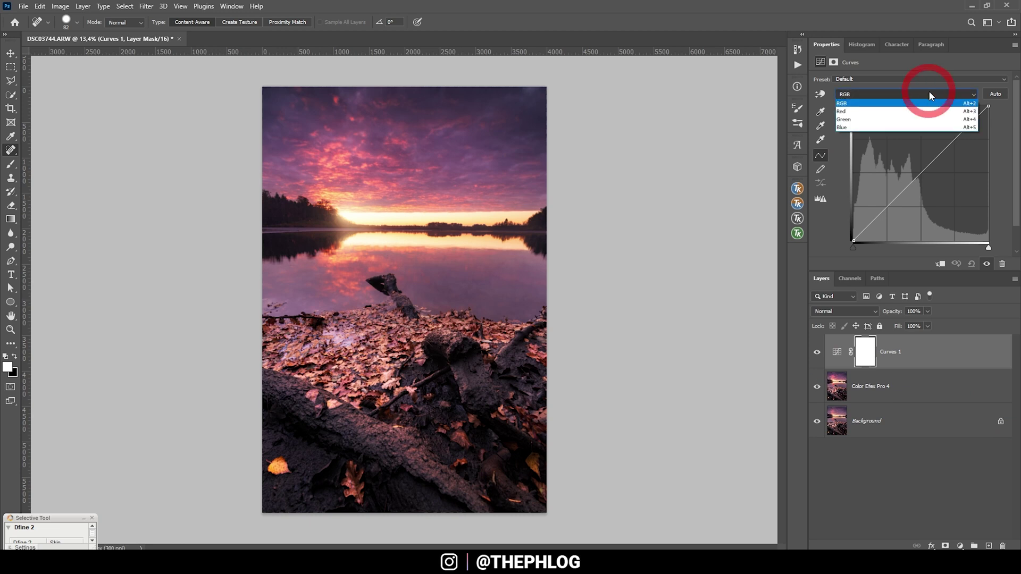
{"action": "left_click", "coordinate": [899, 128]}
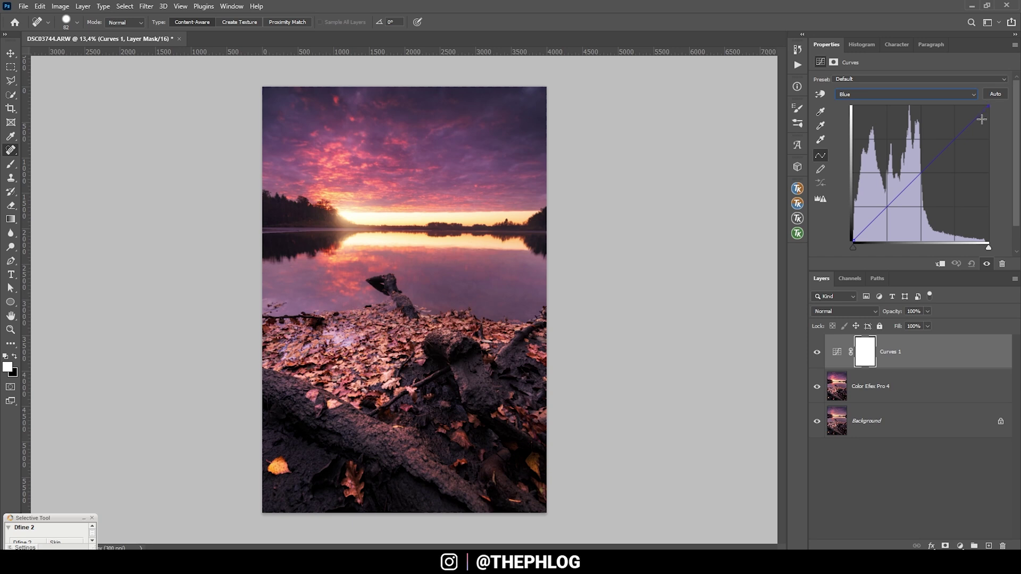
{"action": "left_click", "coordinate": [988, 105]}
{"action": "left_click_drag", "start_coordinate": [989, 106], "coordinate": [988, 120]}
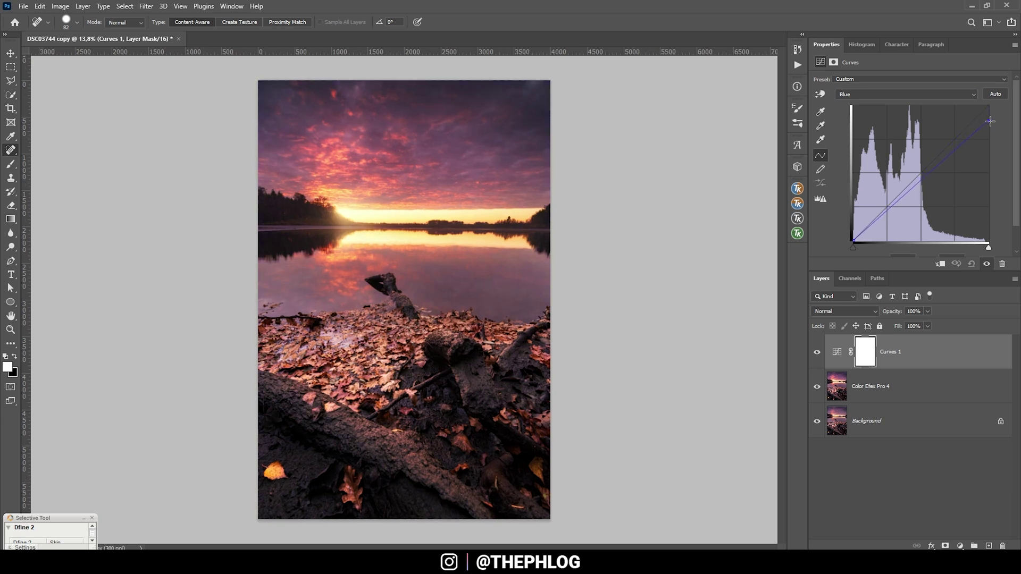
{"action": "left_click_drag", "start_coordinate": [991, 121], "coordinate": [988, 112]}
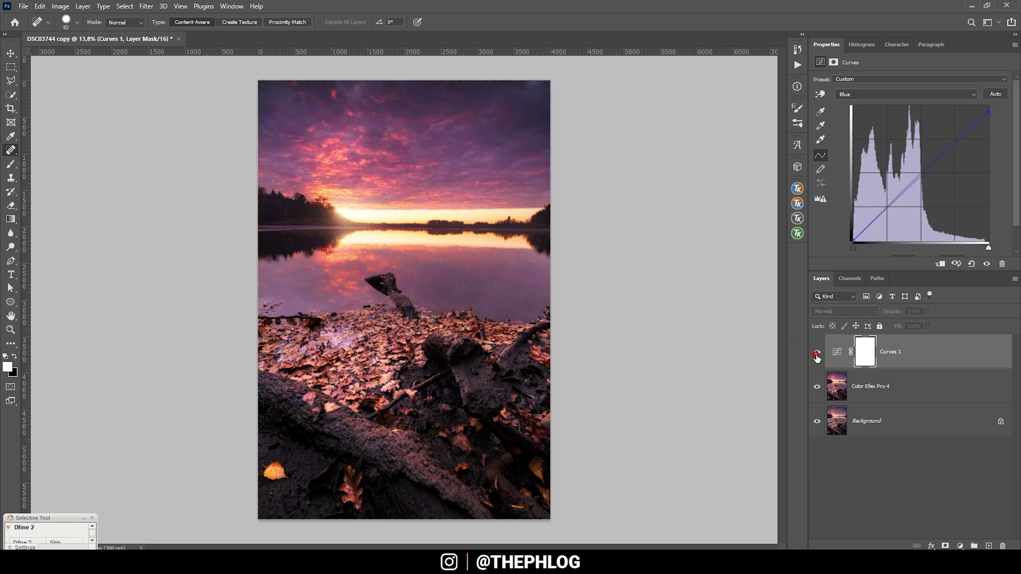